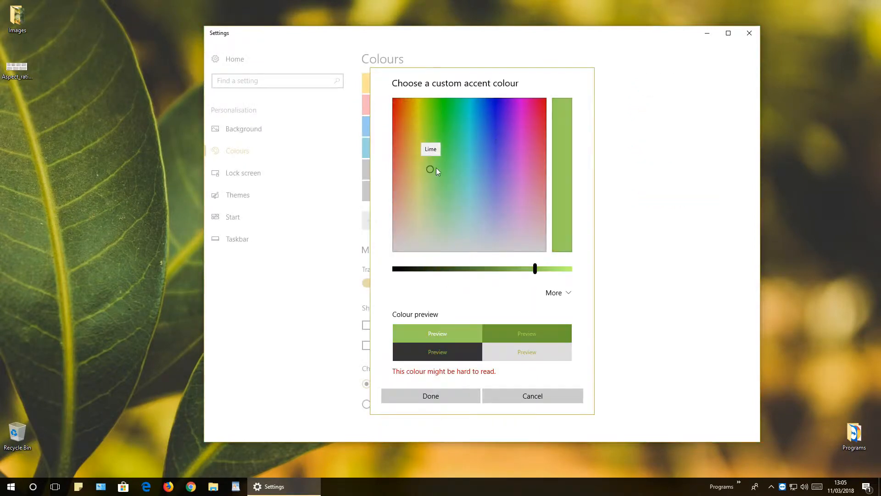
left_click(487, 153)
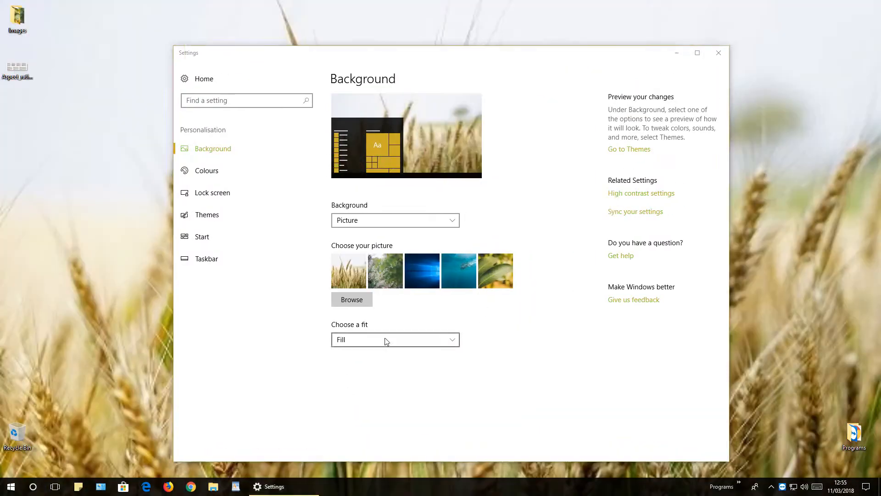
left_click(385, 337)
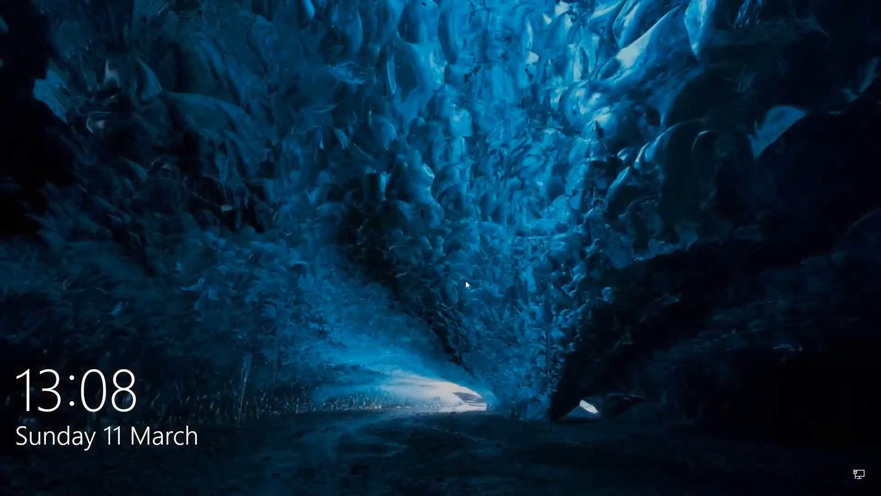
left_click(429, 244)
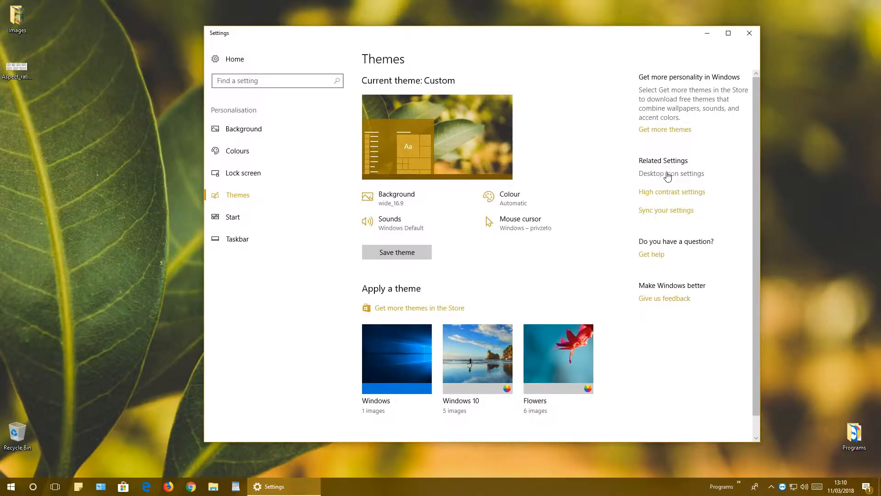
- Open the desktop icon settings and enable the Computer, Network and Control Panel icons
left_click(651, 175)
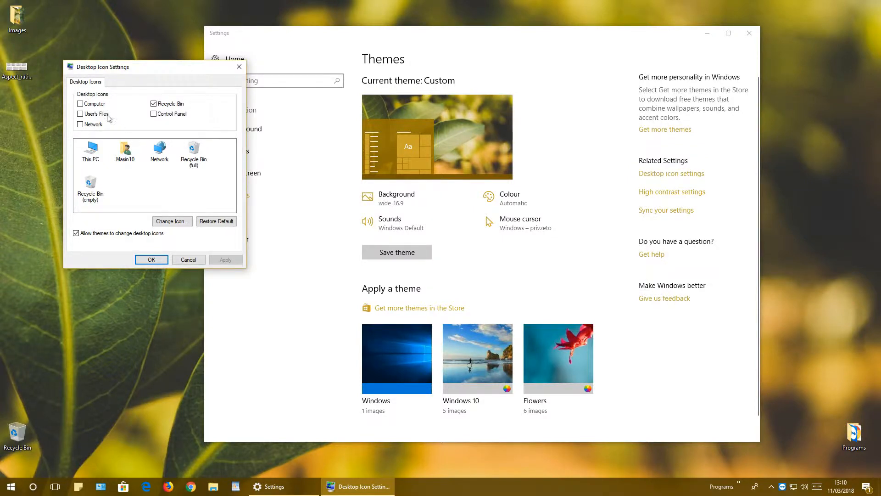
left_click(87, 104)
left_click(86, 124)
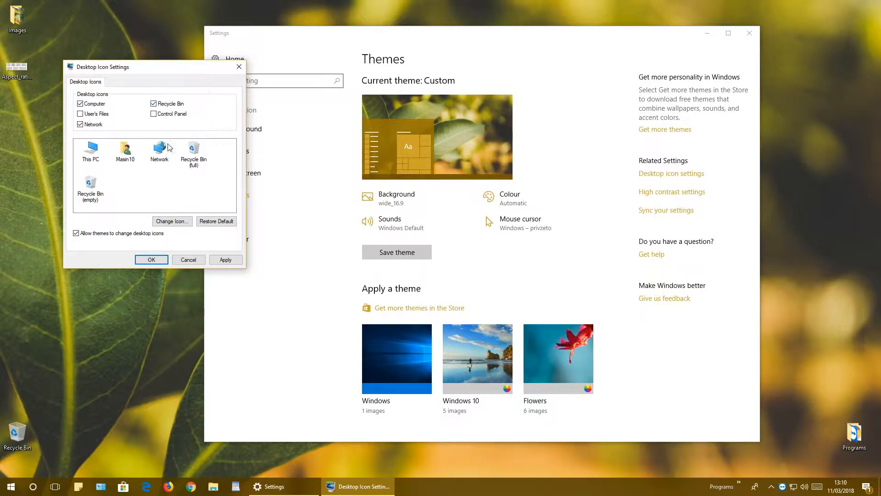
left_click(154, 113)
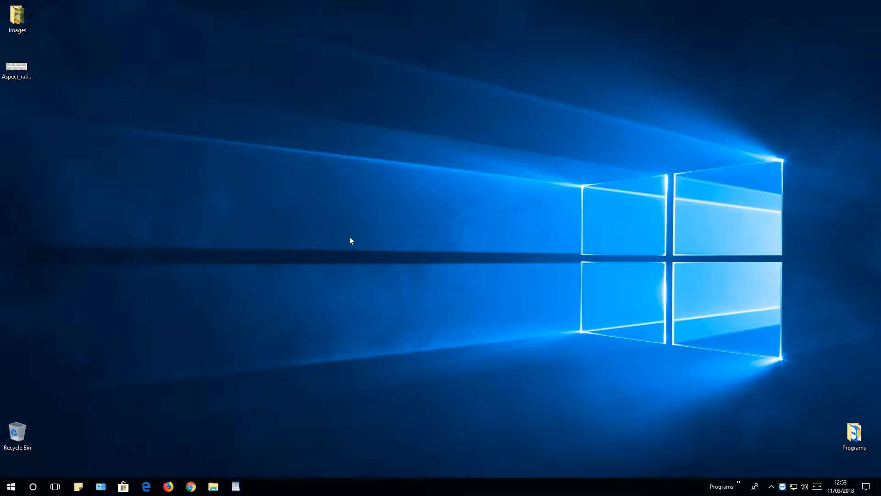
- Open the desktop's personalisation settings, look through the Colours, Lock screen and Themes pages, and return to Background
right_click(350, 238)
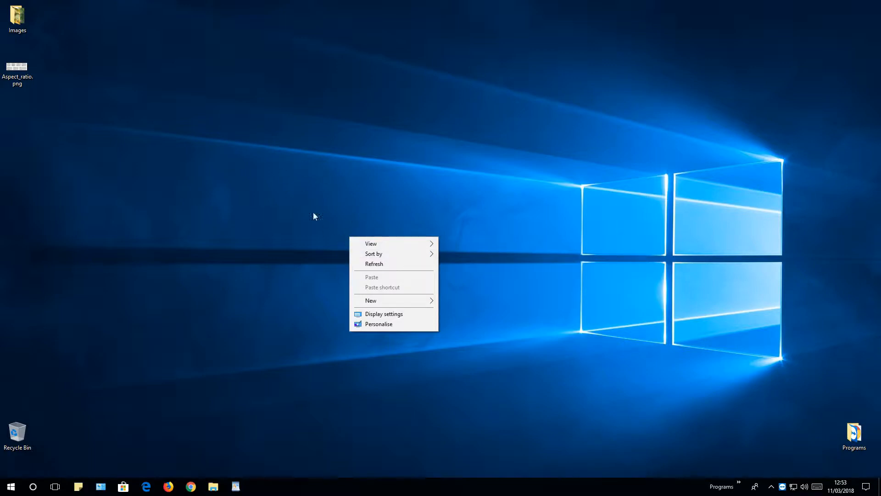
left_click(399, 321)
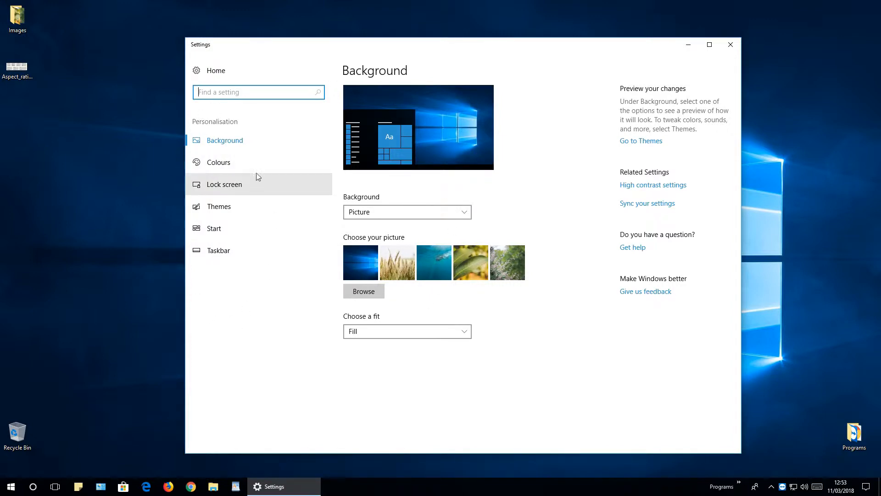
left_click(231, 162)
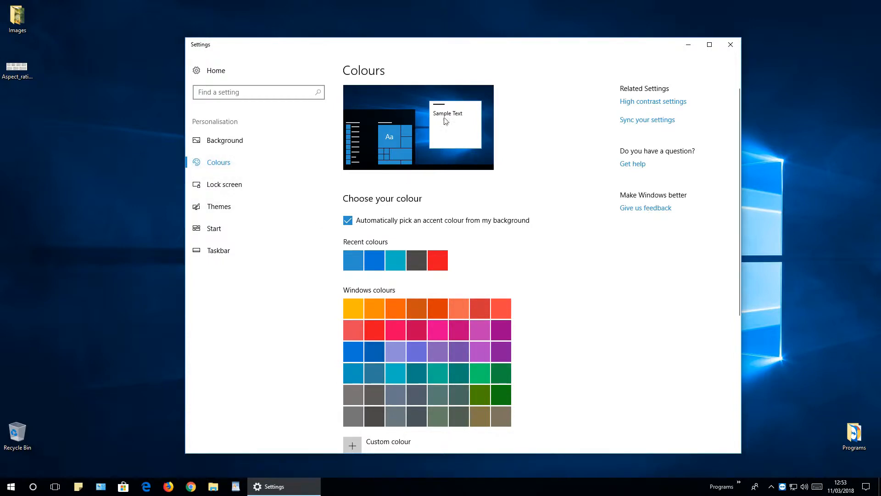
left_click(242, 183)
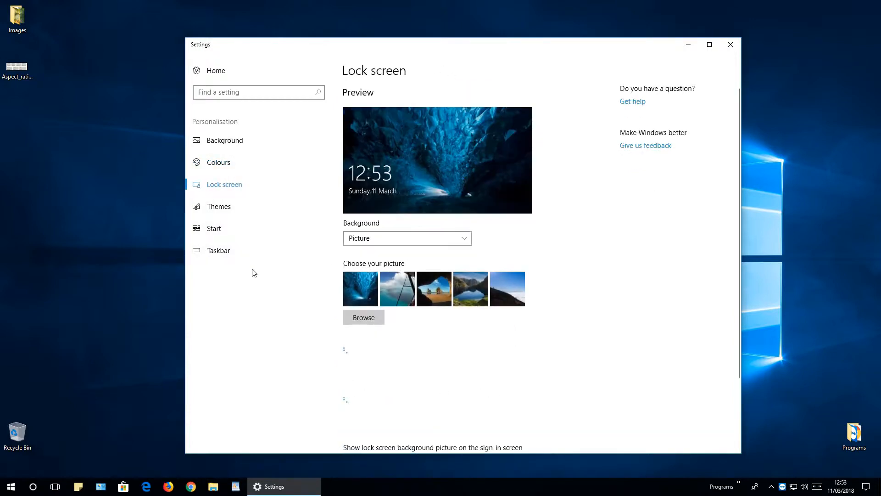
left_click(230, 205)
left_click(242, 143)
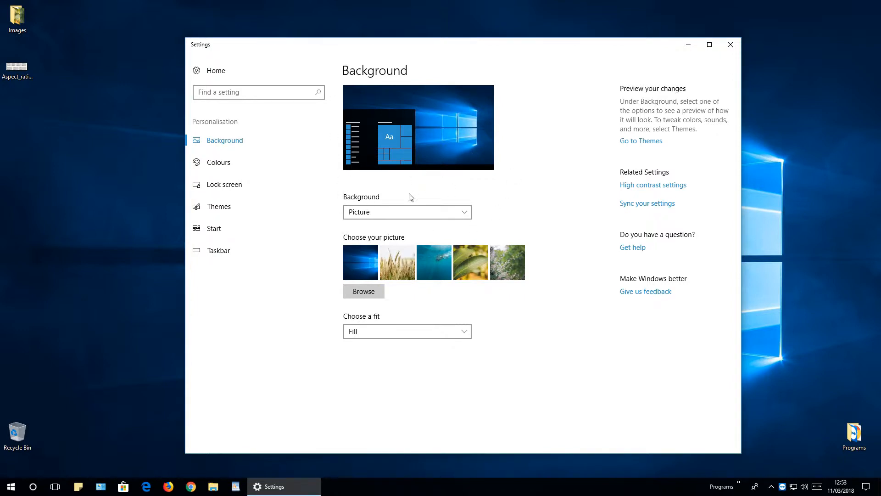
- Set the pink-blossom picture as the desktop background and move the Settings window aside briefly to view it
left_click(507, 256)
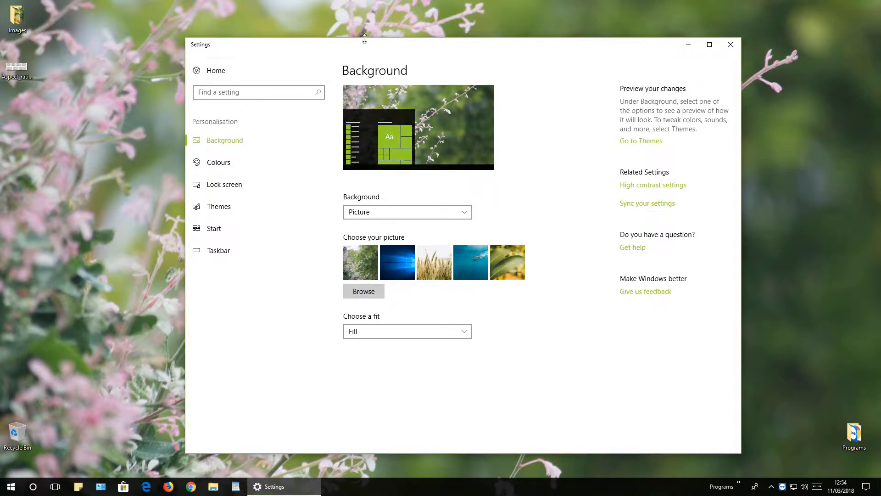
left_click_drag(364, 50, 358, 361)
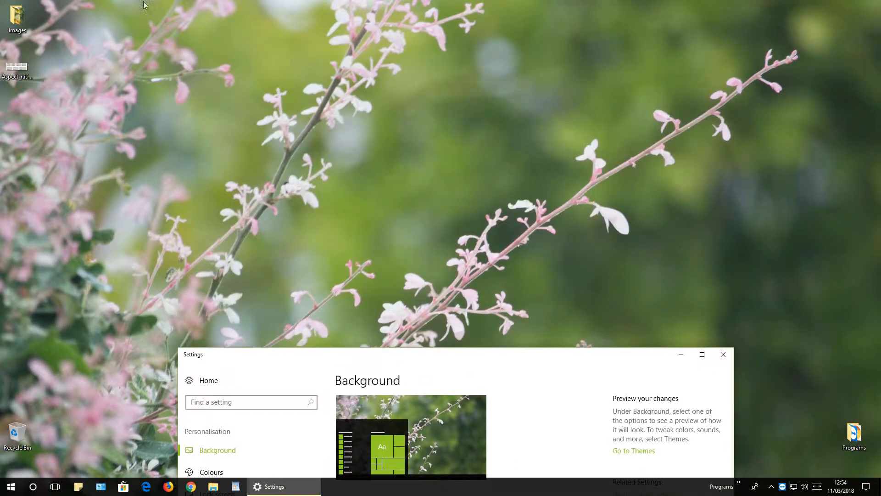
left_click_drag(480, 359, 476, 58)
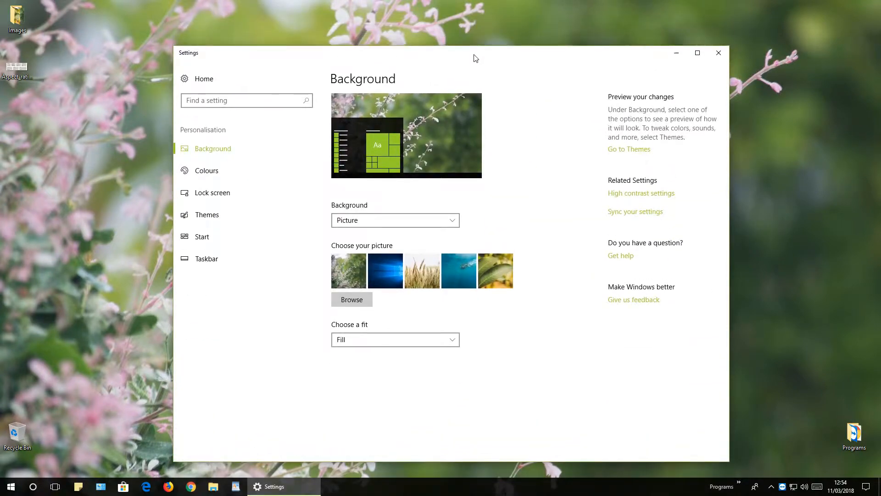
- Use Small_600x400.jpeg from the Images folder as the desktop background with the Fill fit
left_click(350, 299)
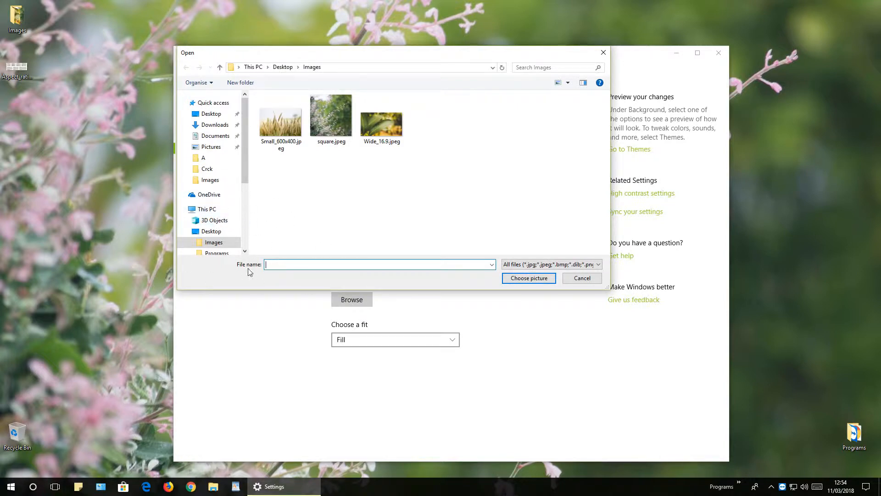
left_click(397, 143)
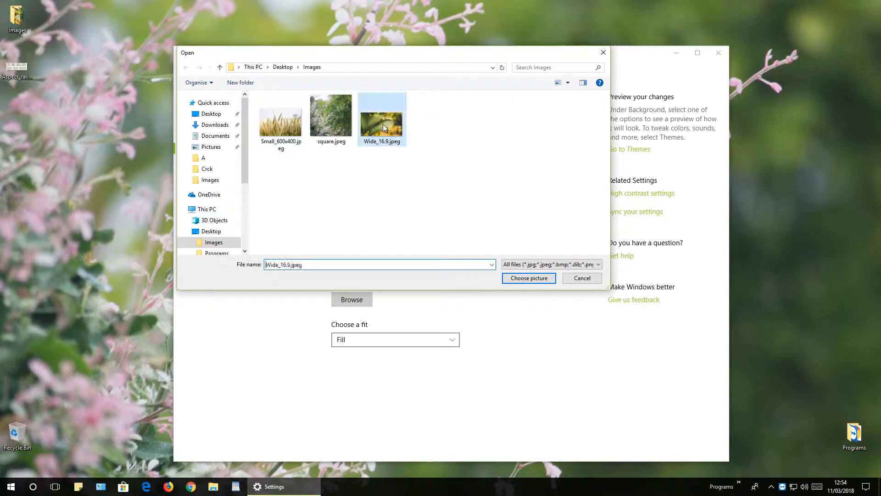
left_click(280, 123)
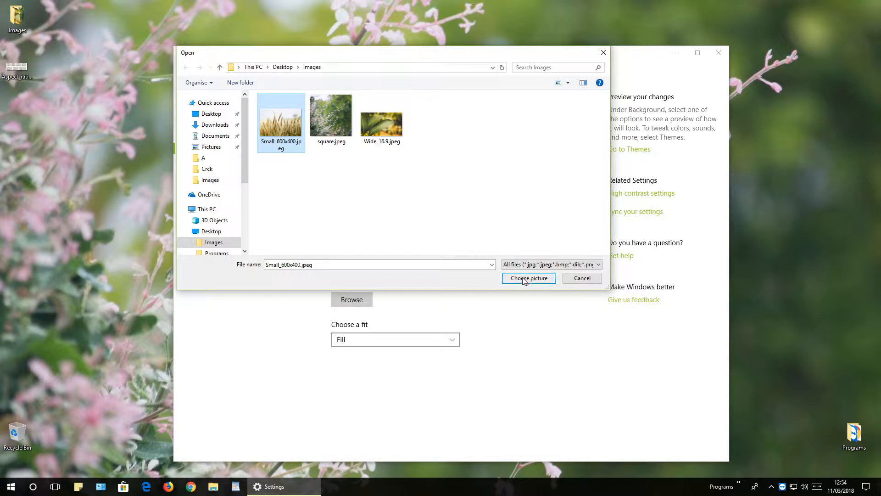
left_click(528, 279)
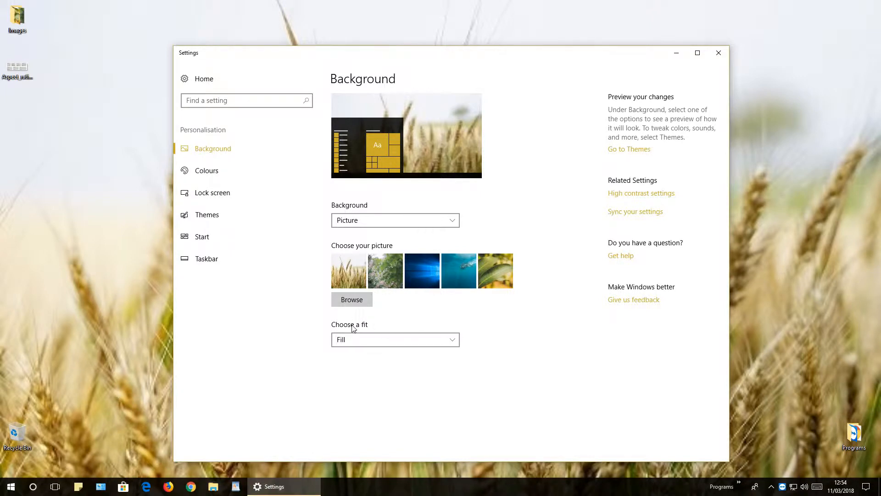
left_click(380, 340)
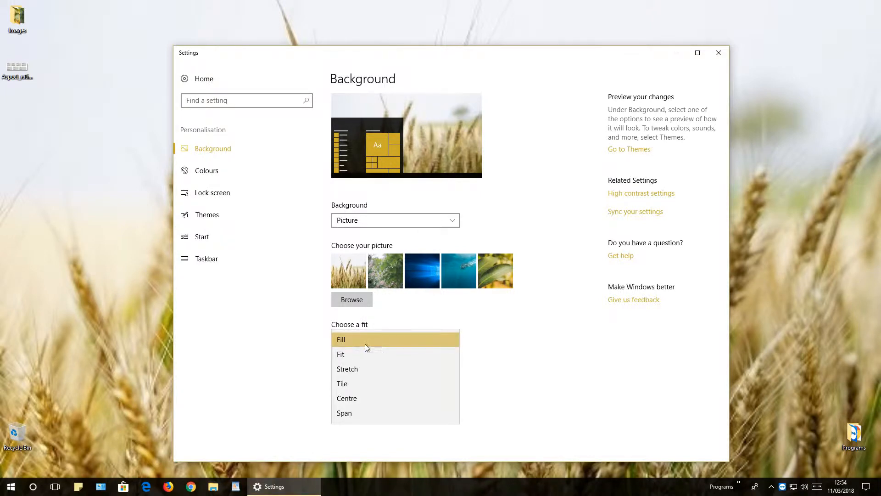
left_click(357, 341)
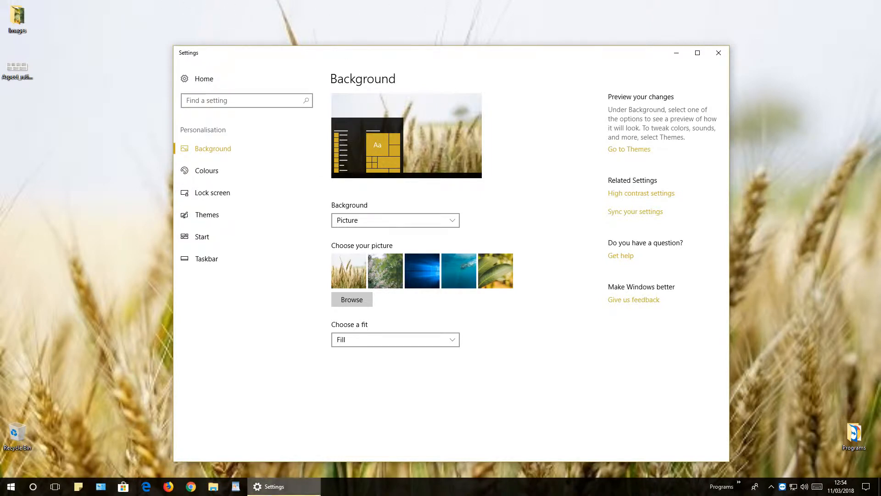
- Open Aspect_ratio.png from the desktop, examine the aspect ratios it lists for displays and film, and close it
mouse_move(276, 486)
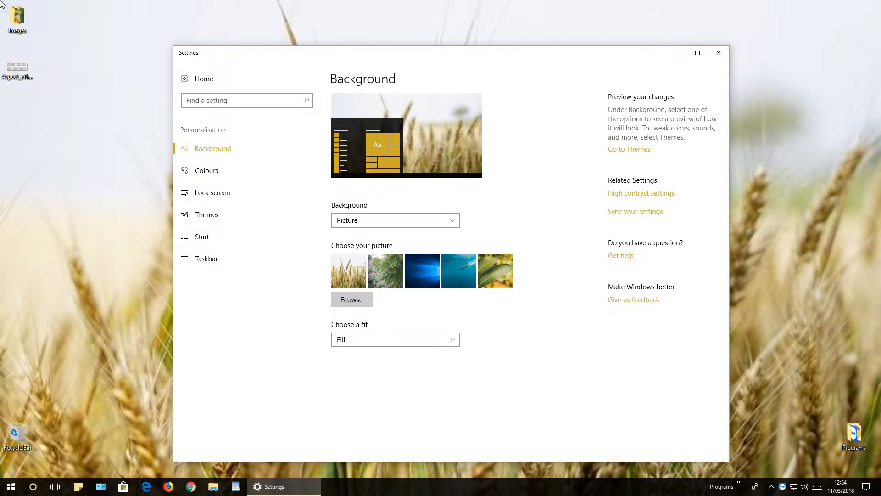
mouse_move(880, 487)
double_click(16, 73)
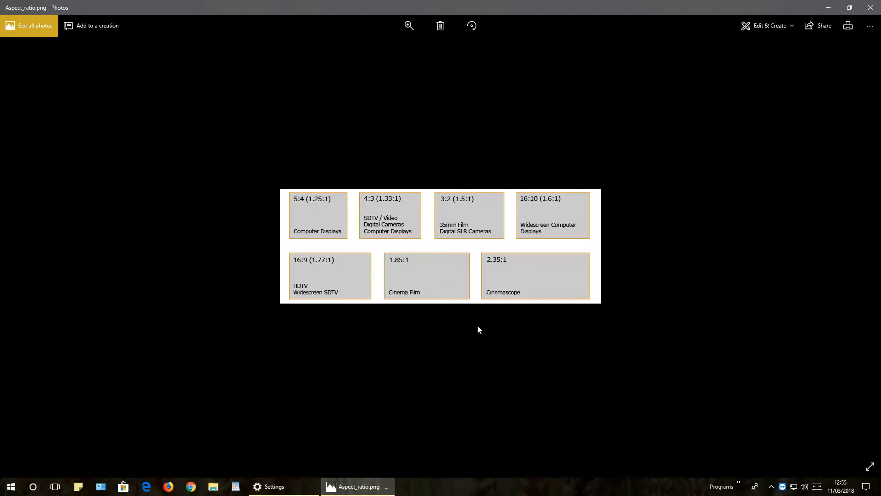
scroll(468, 329, "up", 6)
scroll(472, 329, "down", 1)
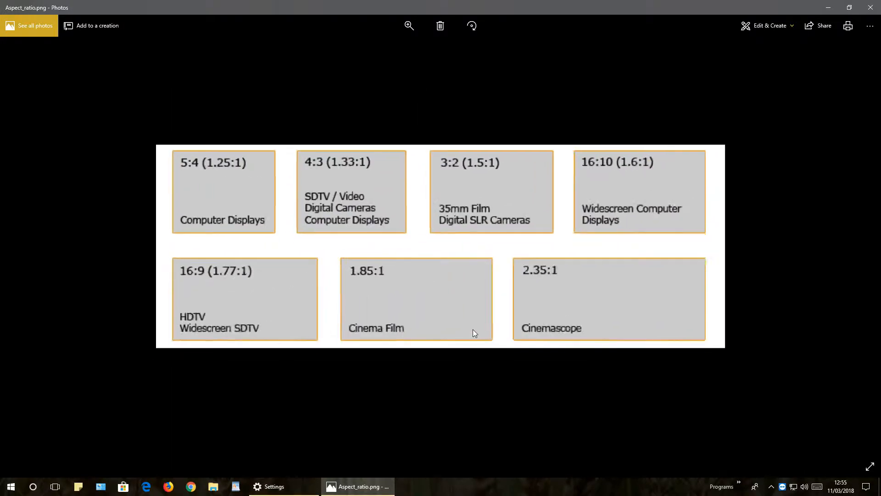
scroll(472, 329, "up", 1)
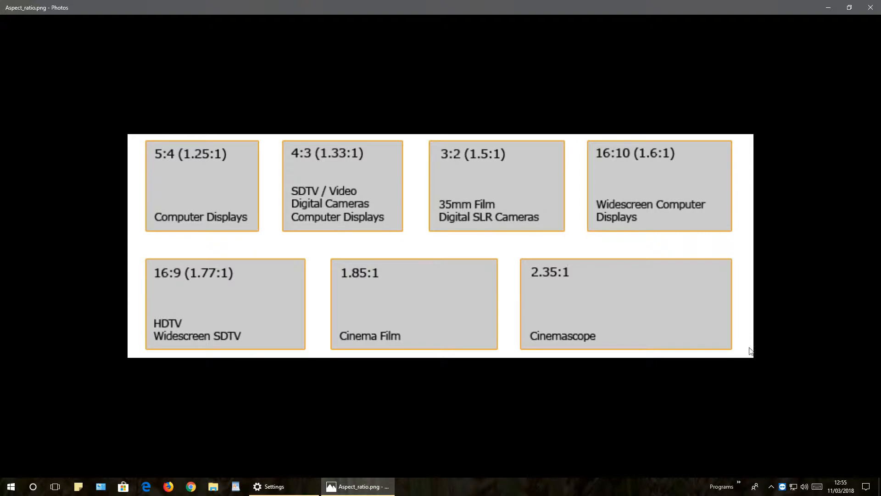
left_click(871, 7)
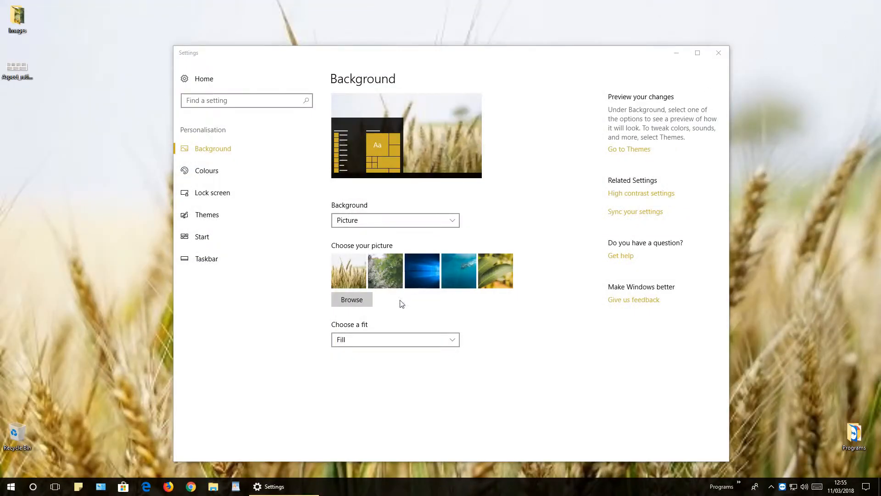
- Change the background picture's fit to Fit and uncover the desktop briefly to view the whole wallpaper
left_click(385, 339)
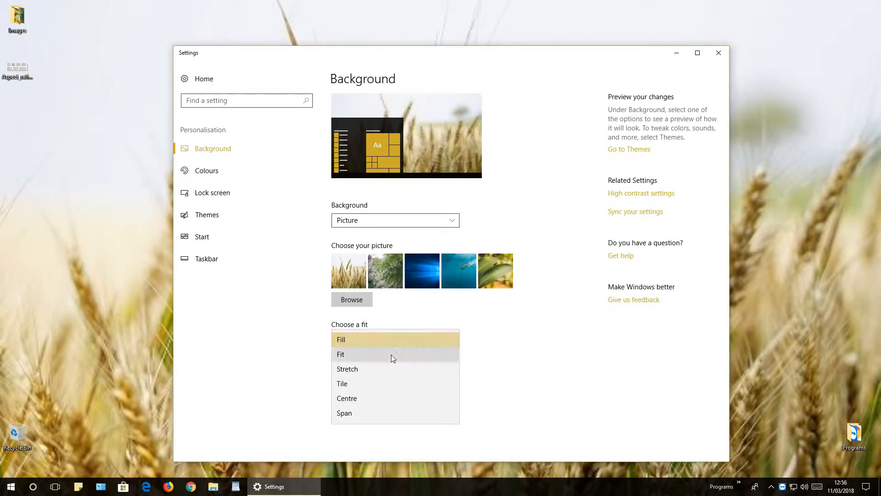
left_click(391, 354)
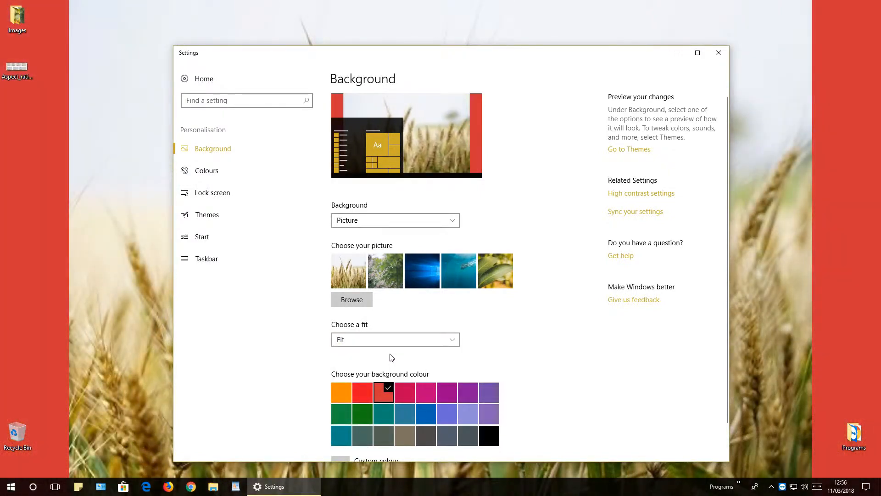
left_click_drag(477, 58, 503, 397)
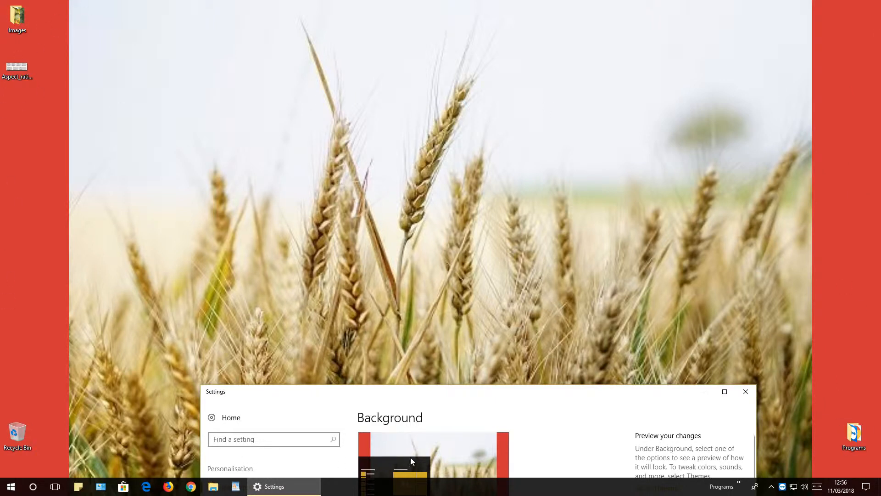
left_click_drag(474, 391, 454, 33)
- Try crimson and blue as the background colour beside the picture, and settle on steel blue
left_click(412, 373)
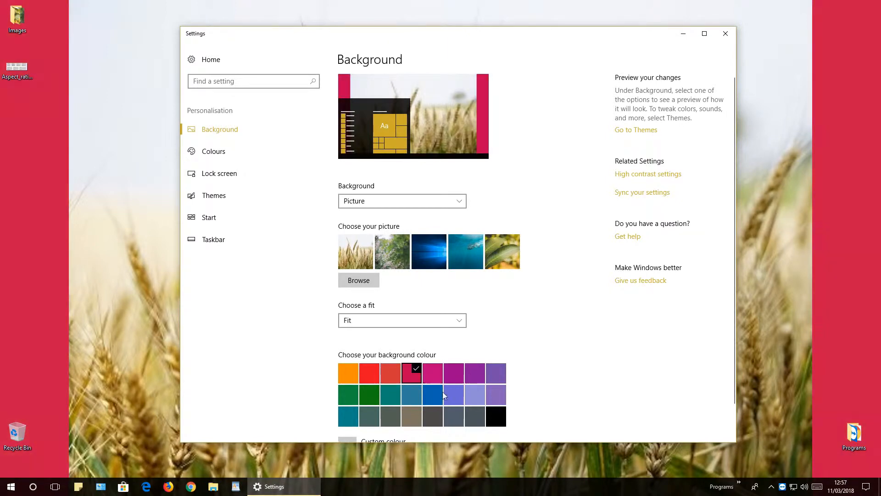
left_click(434, 389)
left_click(409, 400)
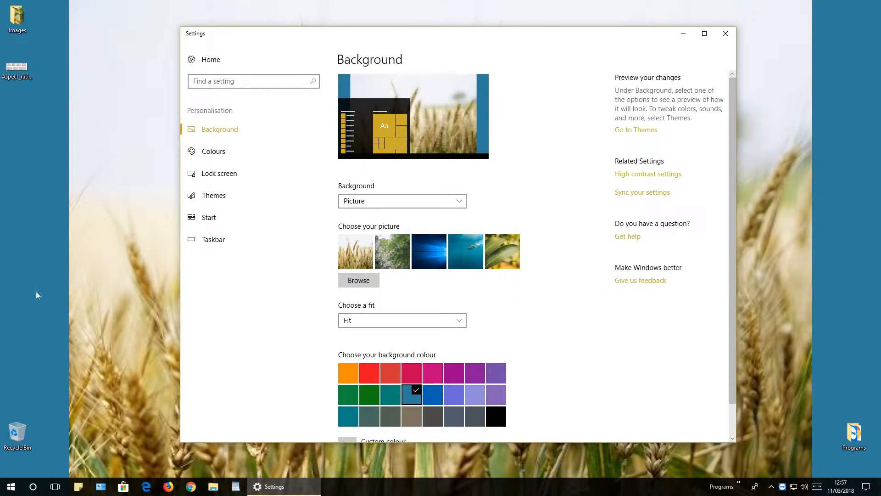
- Switch the background picture's fit to Stretch and uncover the desktop briefly to view the stretched wallpaper
left_click(440, 322)
left_click(425, 334)
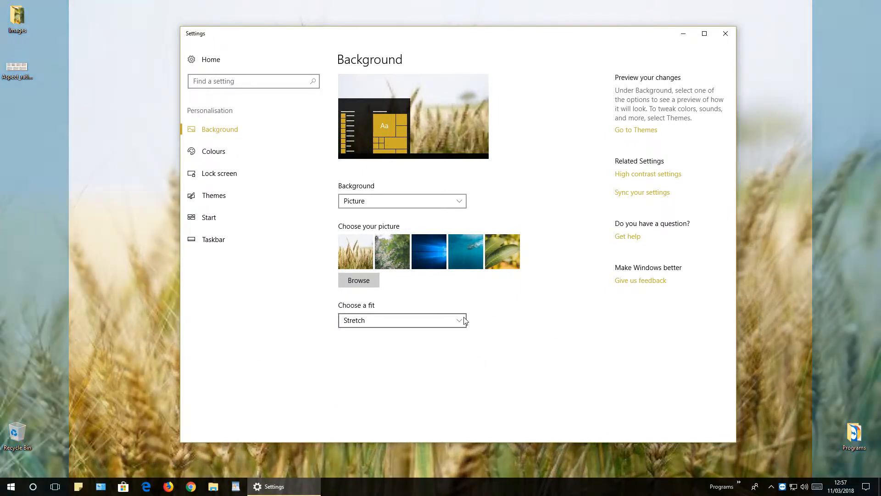
left_click_drag(462, 35, 473, 435)
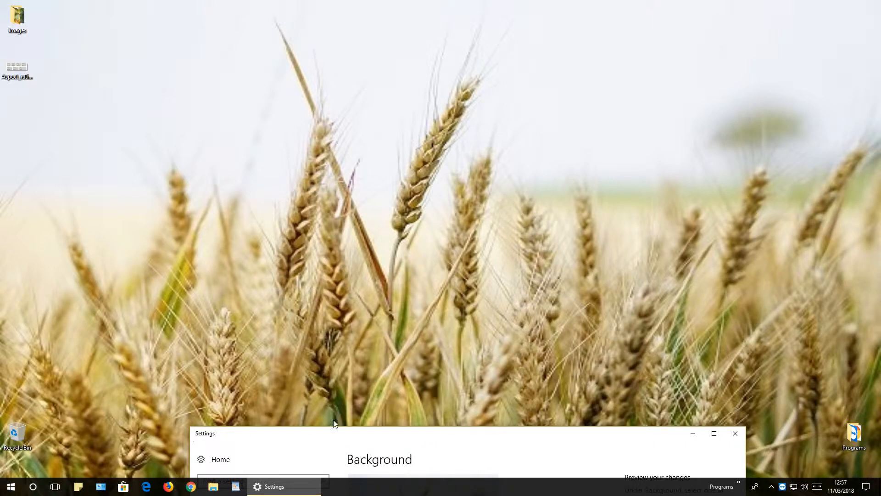
left_click_drag(372, 434, 370, 59)
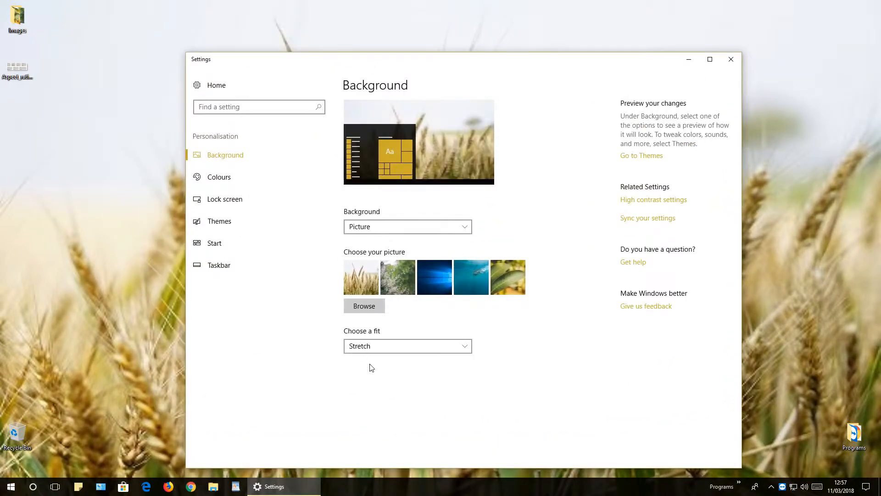
- Switch the background picture's fit to Tile and move the Settings window aside to view the repeated picture
left_click(368, 350)
left_click(381, 361)
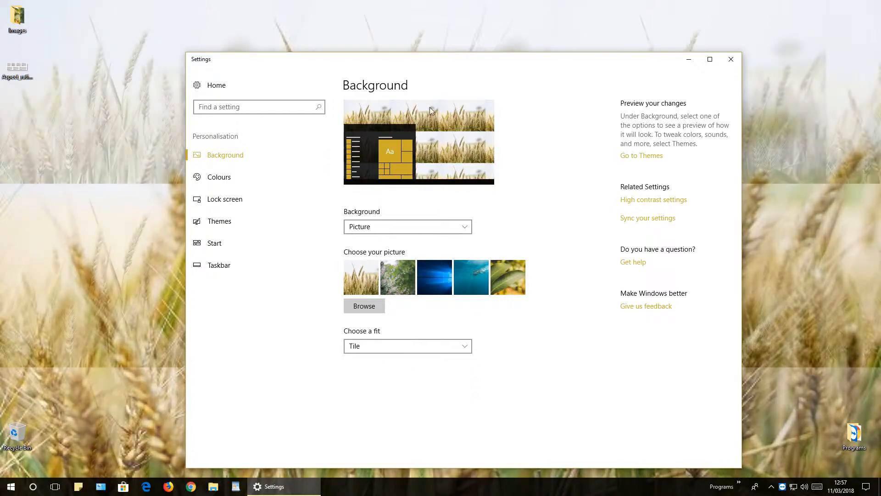
left_click_drag(435, 65, 531, 231)
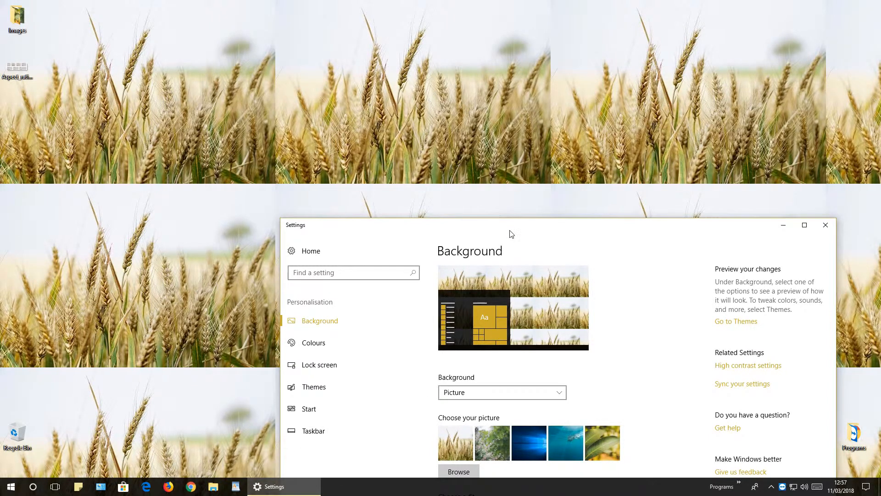
- Shift the Settings window around the desktop to view the tiled wallpaper behind it
left_click_drag(509, 232, 438, 84)
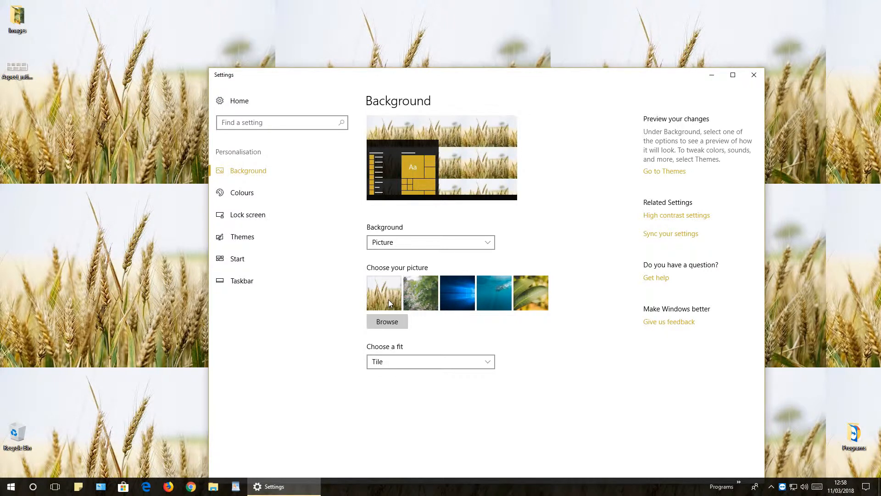
left_click_drag(451, 78, 447, 246)
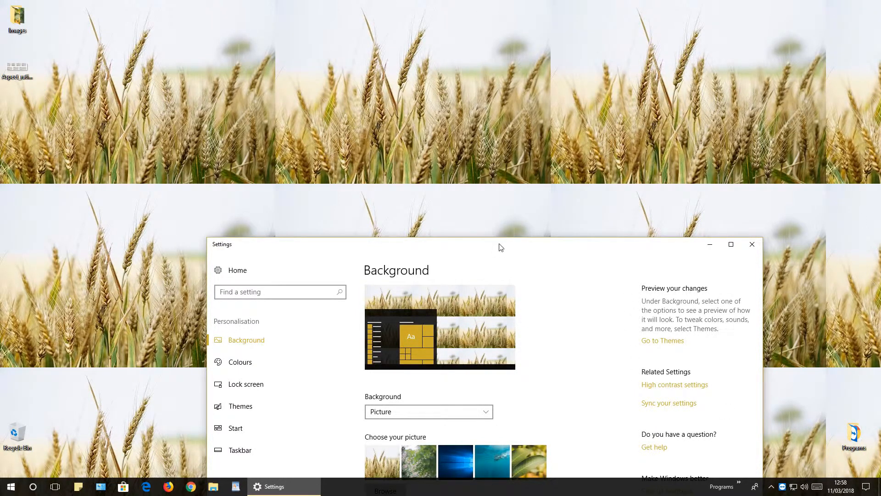
left_click_drag(499, 244, 469, 22)
- Switch the background picture's fit to Centre and briefly uncover the desktop to view the centred picture
left_click(408, 309)
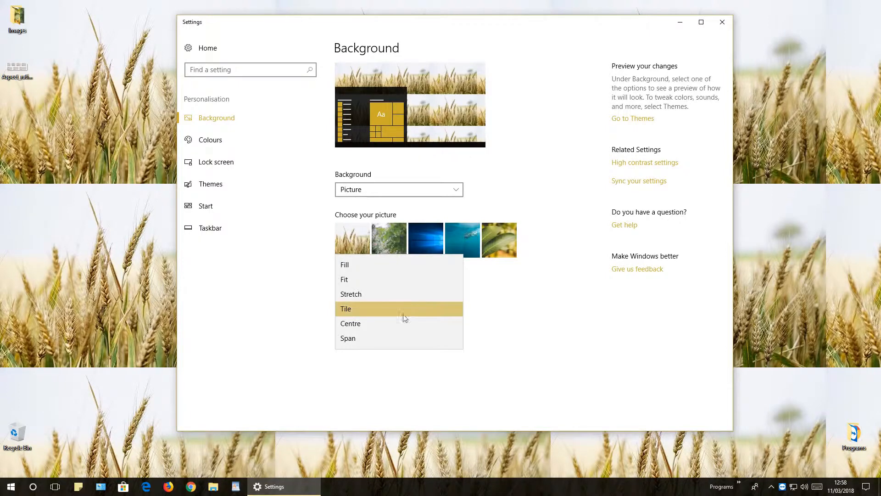
left_click(379, 323)
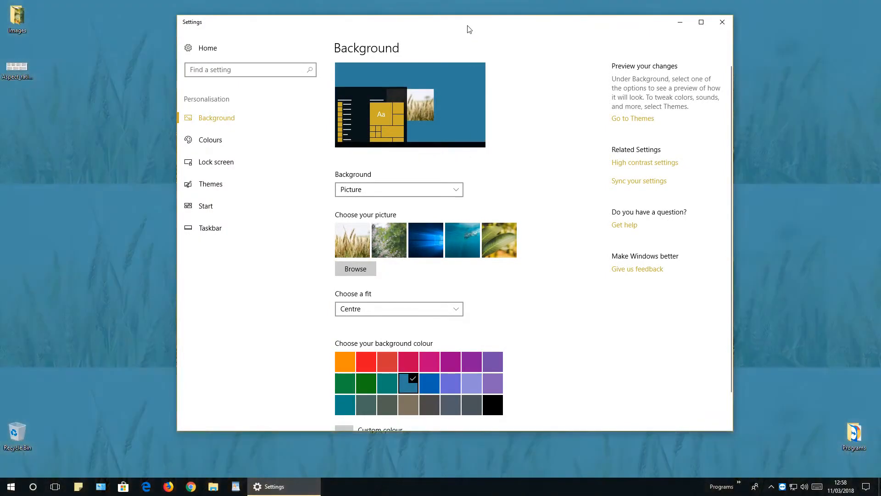
left_click_drag(468, 28, 533, 415)
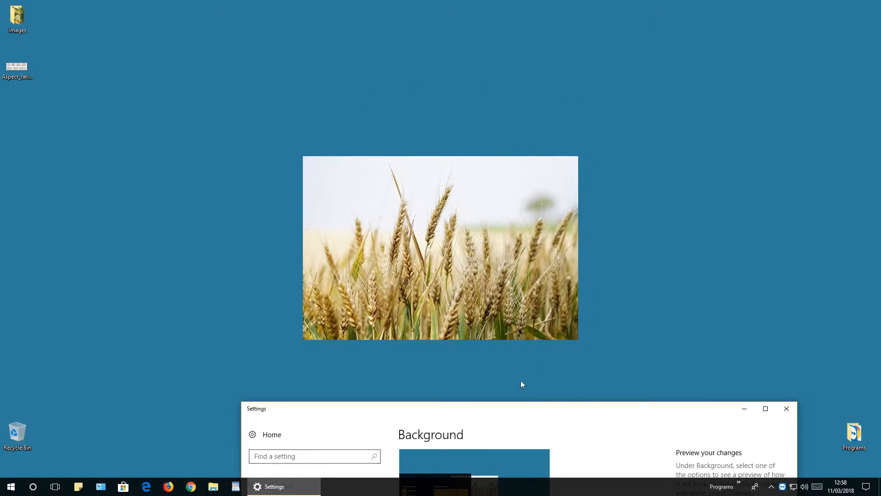
left_click_drag(610, 412, 575, 41)
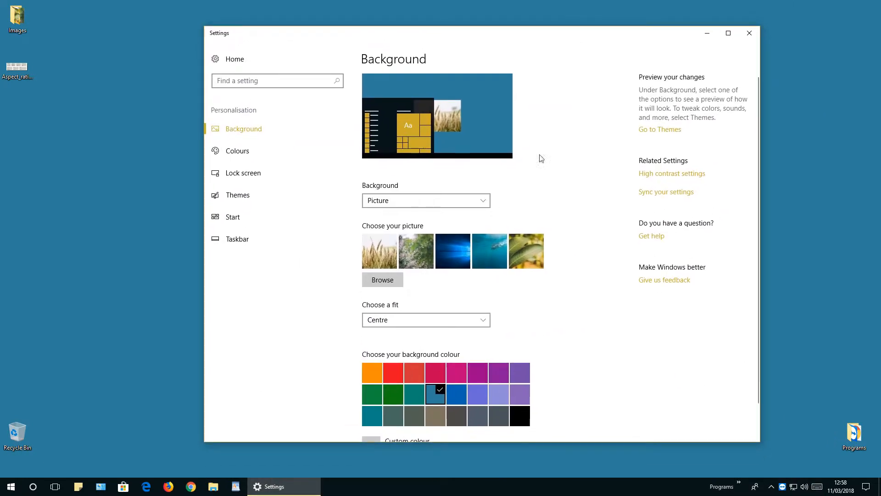
- Switch the background picture's fit to Span
left_click(468, 320)
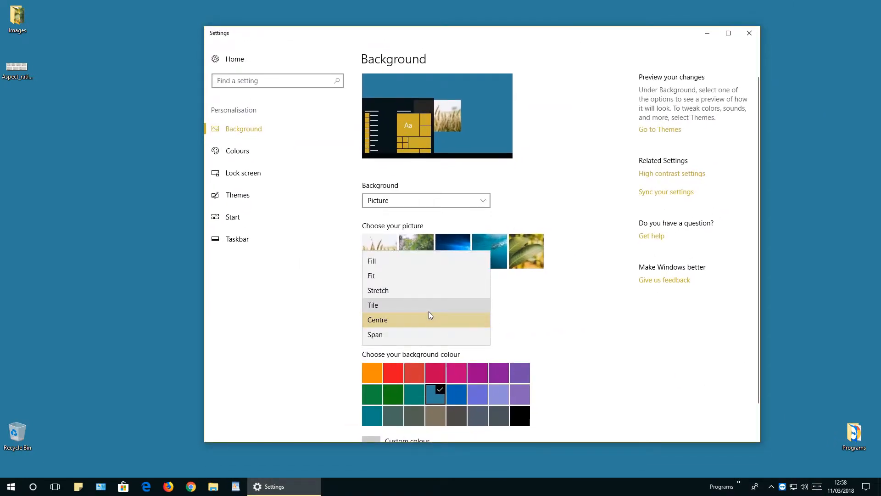
left_click(877, 320)
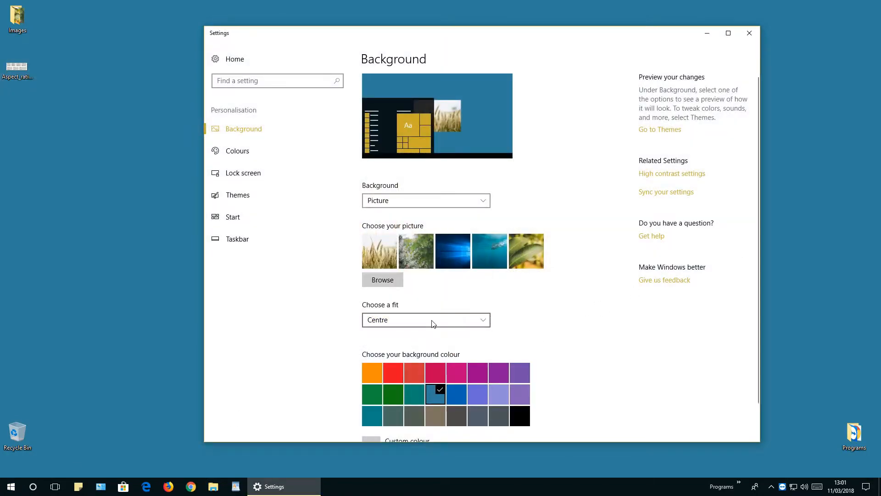
left_click(431, 320)
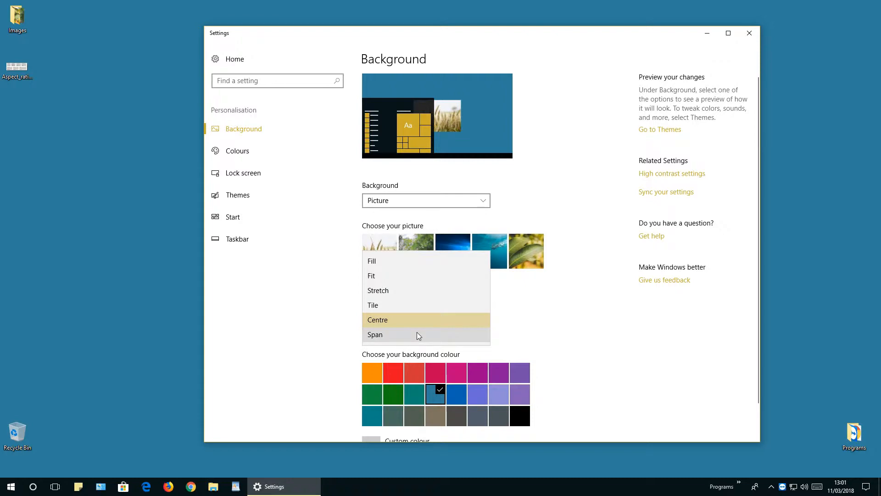
left_click(418, 334)
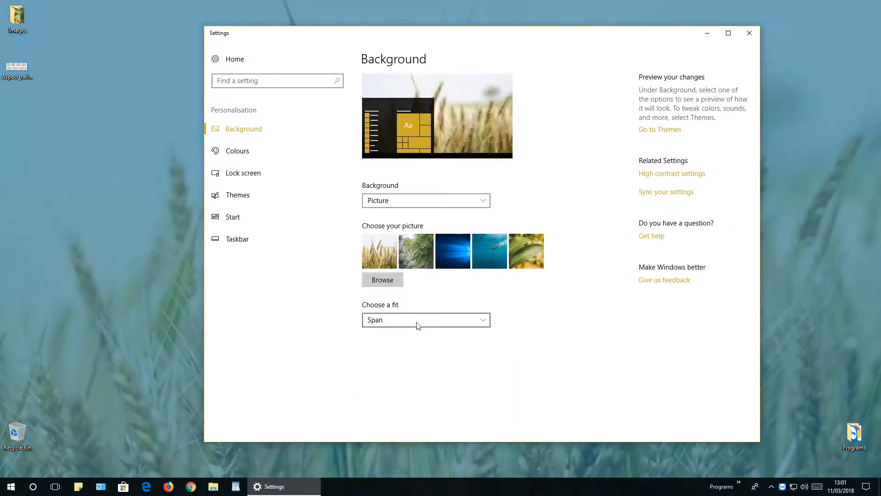
left_click(417, 322)
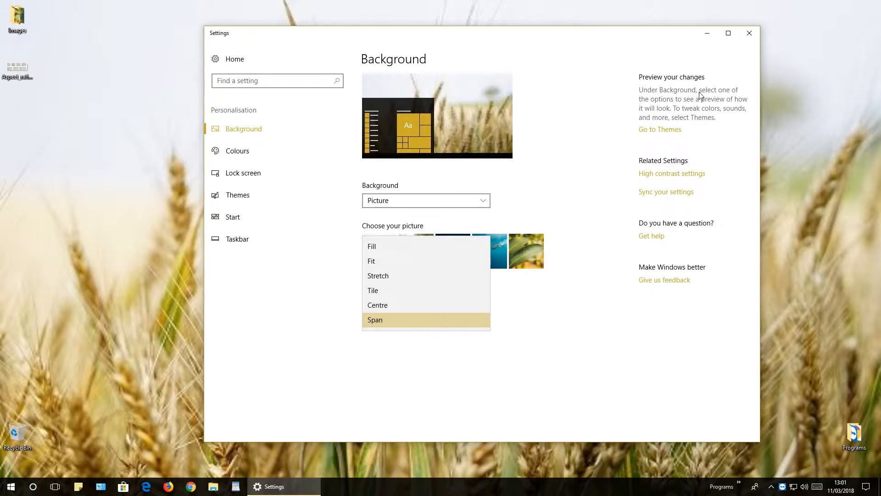
left_click(381, 320)
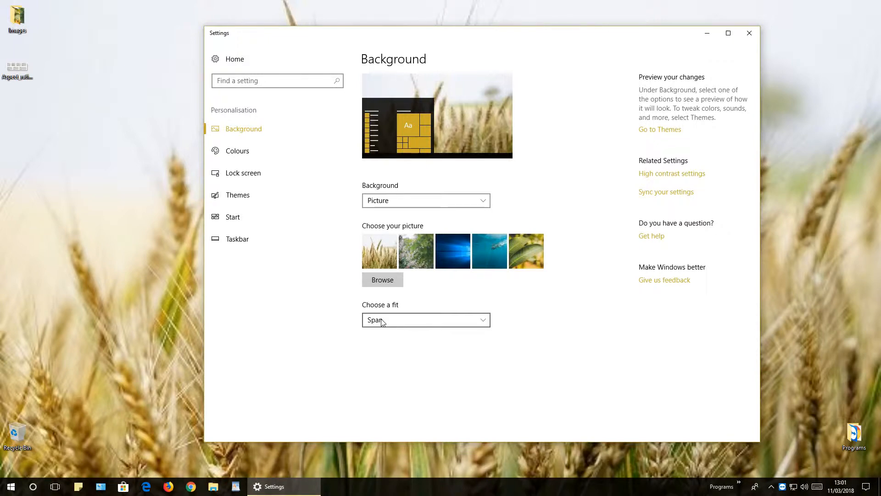
left_click(381, 320)
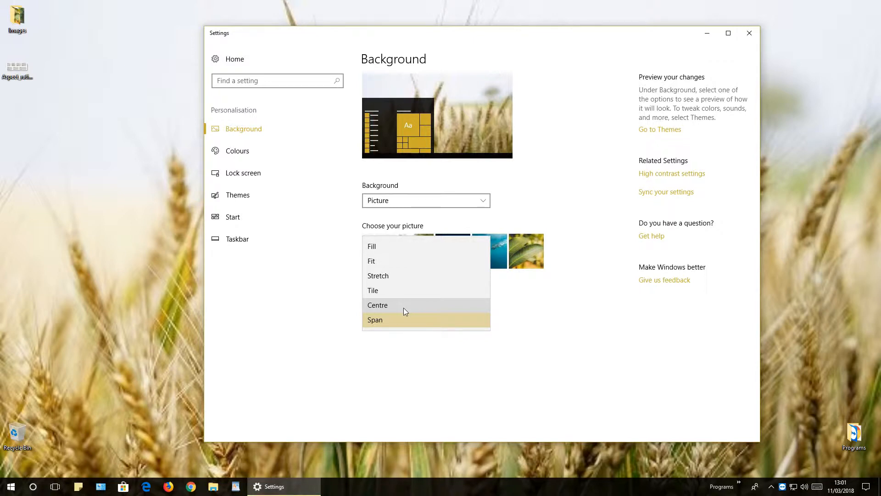
left_click(305, 345)
- Try the green leaf picture as the desktop background, and replace it with the blue Windows logo picture
left_click(446, 203)
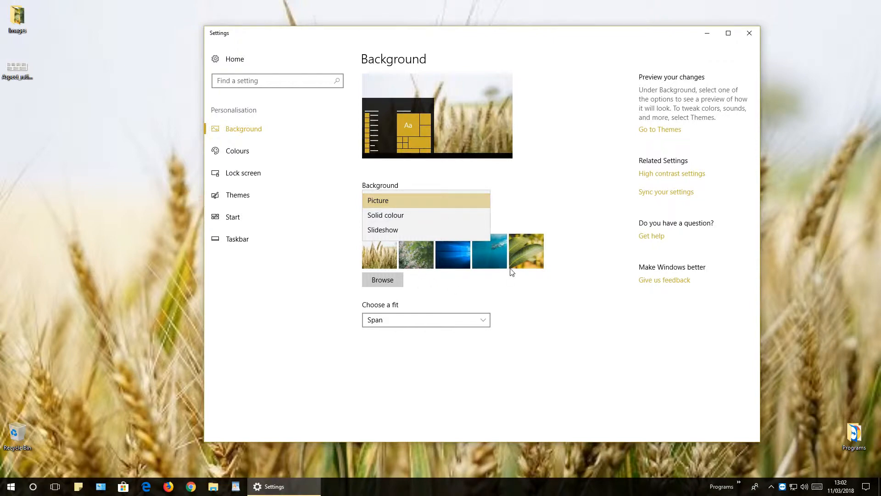
left_click(546, 274)
left_click(530, 256)
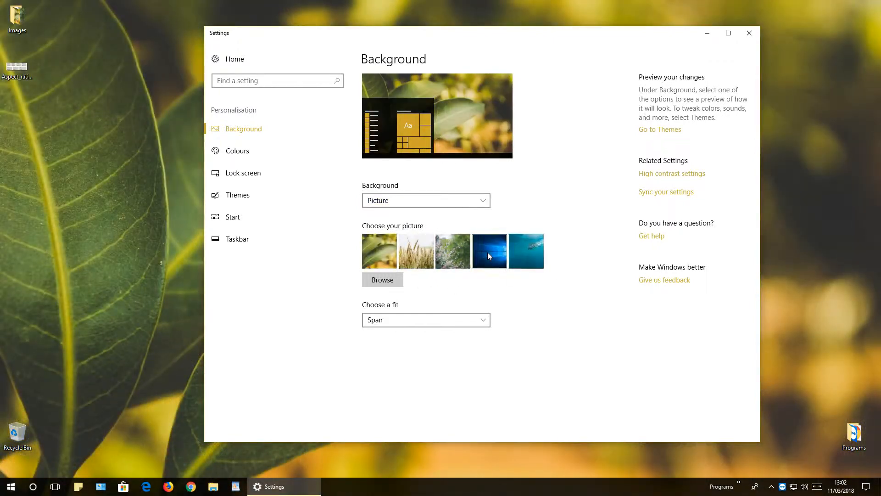
left_click(487, 252)
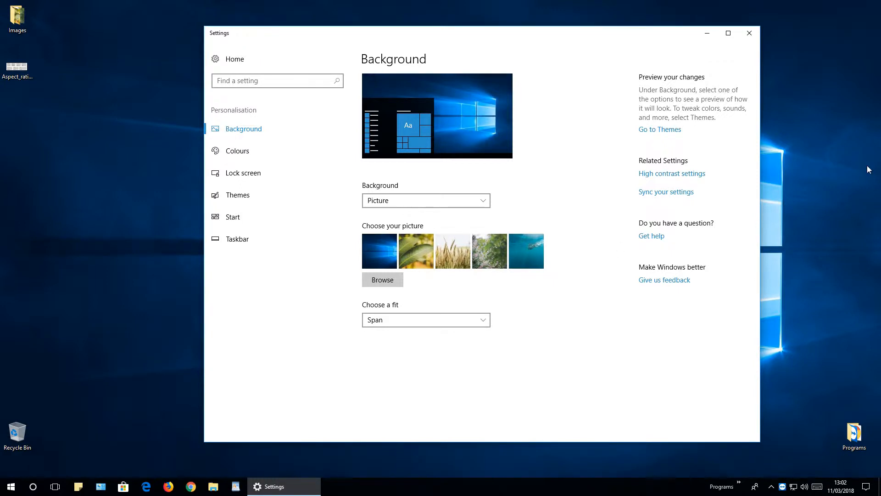
- Switch the background to Solid colour and try orange-red, dark green and grey-green from the preset colours
left_click(399, 202)
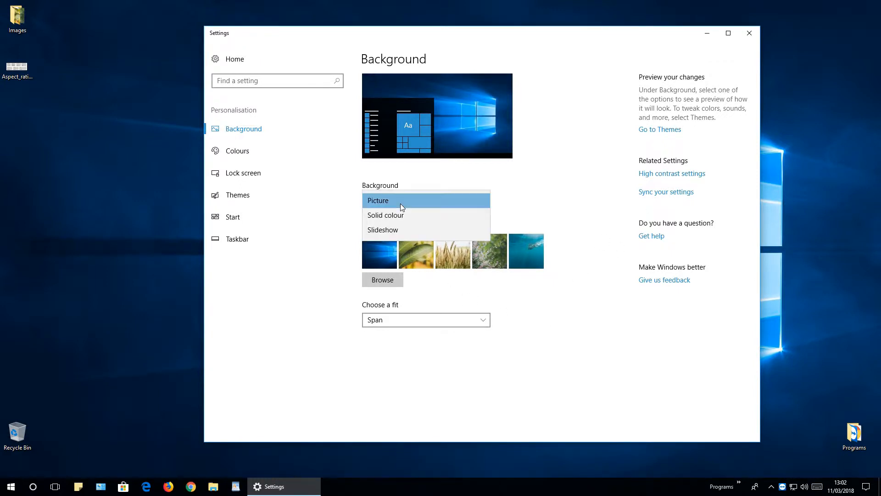
left_click(402, 215)
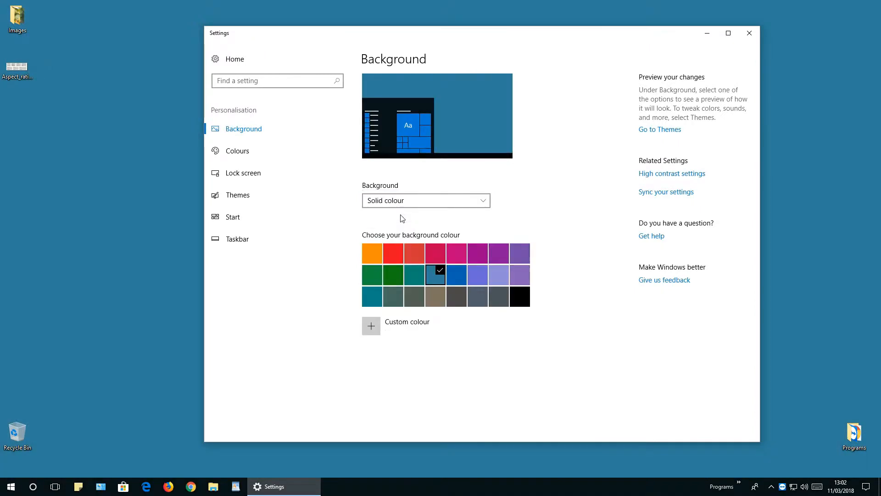
left_click(411, 260)
left_click(398, 271)
left_click(392, 295)
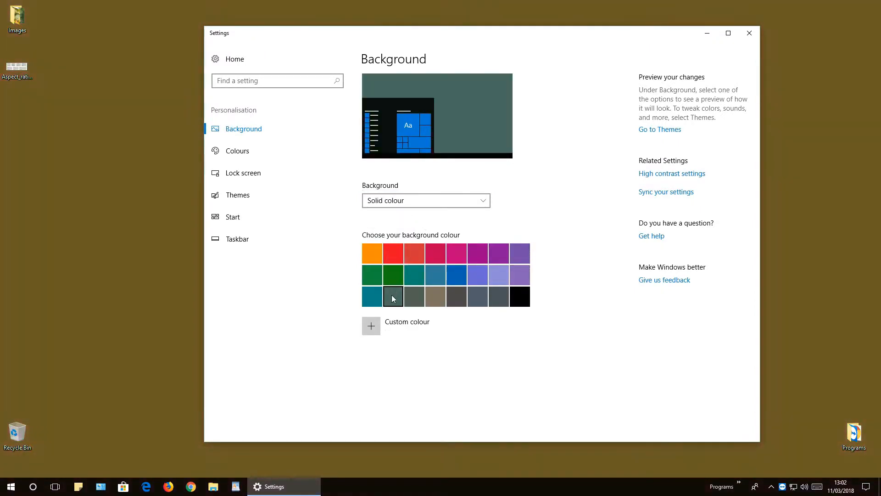
- Create a custom background colour by picking dark blue, raising its brightness to a stronger blue, and applying it
left_click(374, 325)
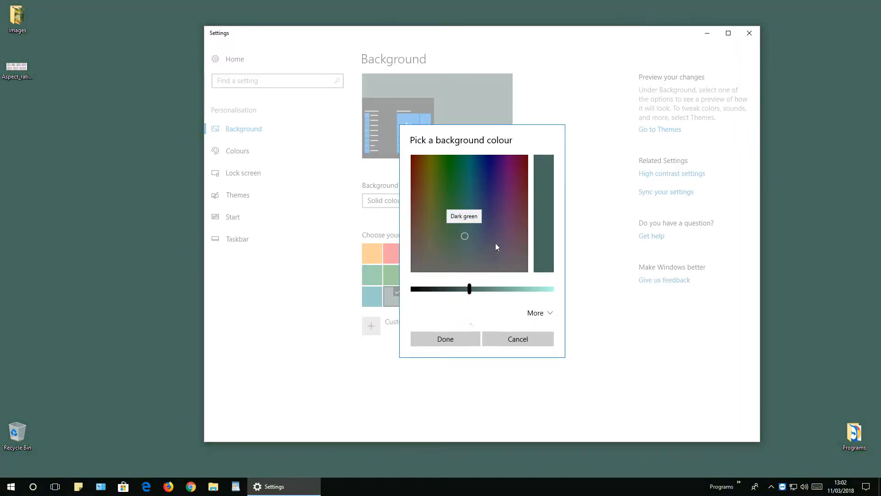
mouse_move(469, 177)
left_mouse_down()
mouse_move(466, 169)
mouse_move(485, 174)
left_mouse_up()
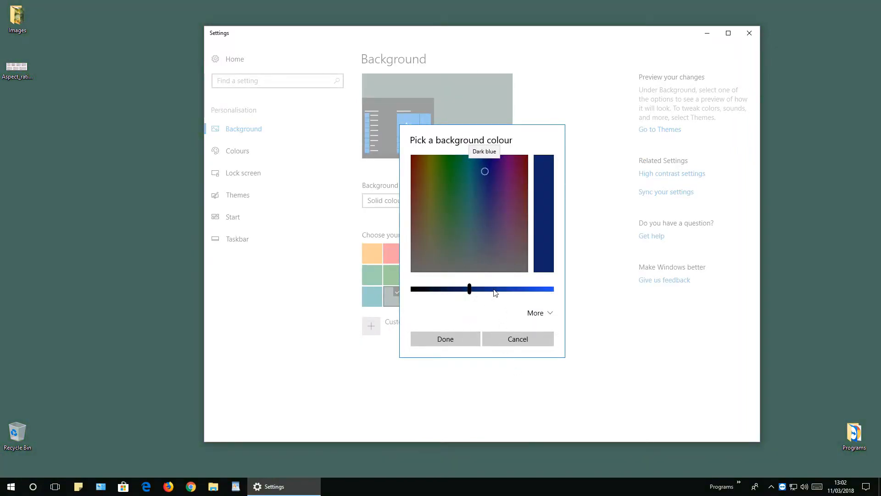
left_click_drag(494, 293, 511, 289)
left_click(439, 339)
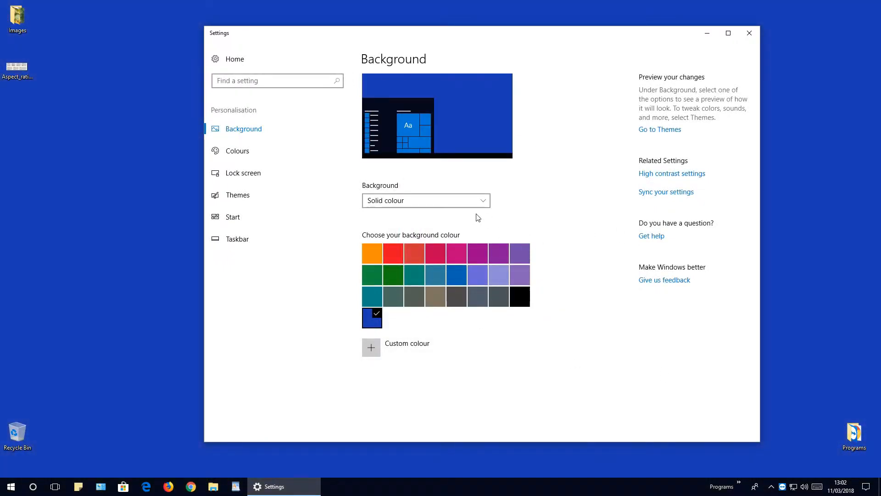
- Switch the background to Slideshow and choose the desktop's Images folder as its album
left_click(456, 201)
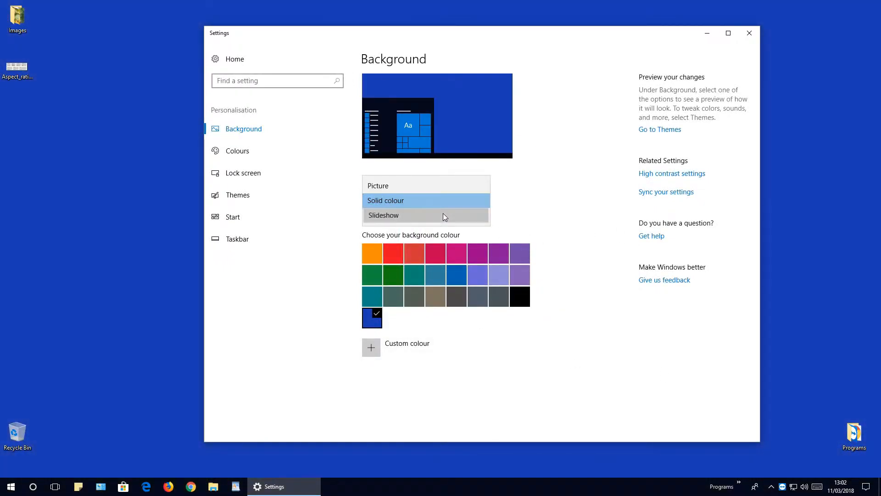
left_click(443, 215)
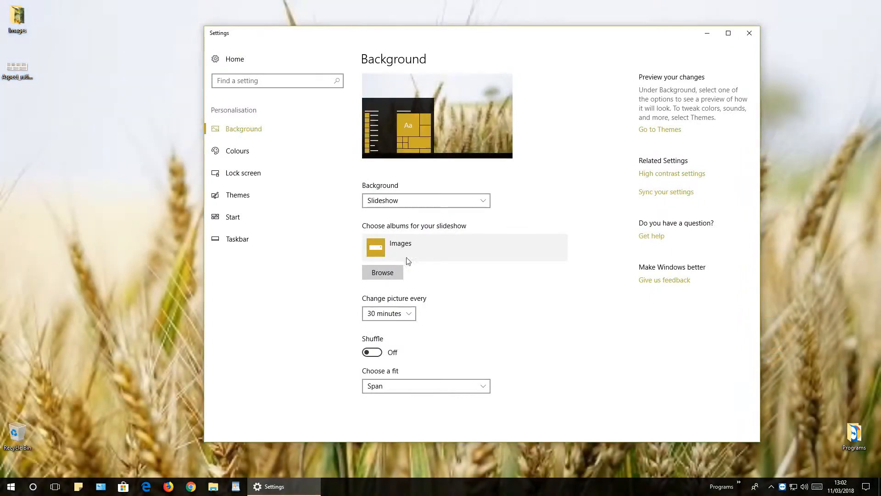
left_click(382, 272)
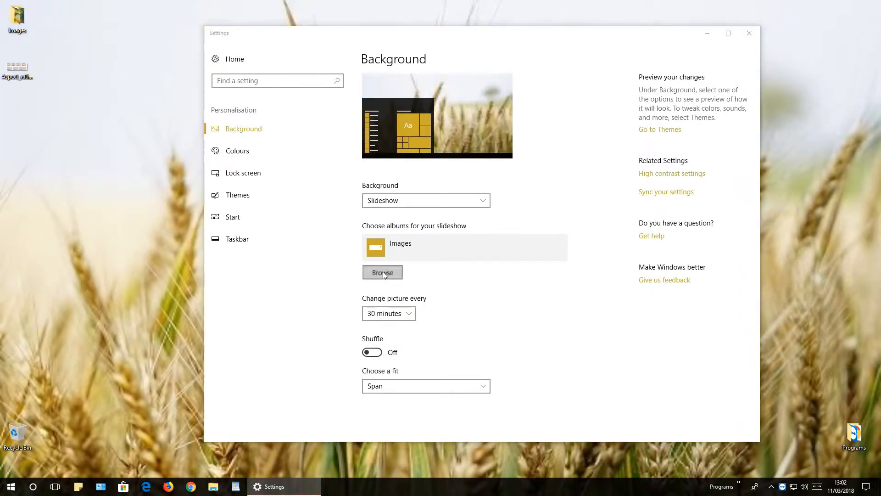
left_click(21, 17)
double_click(19, 23)
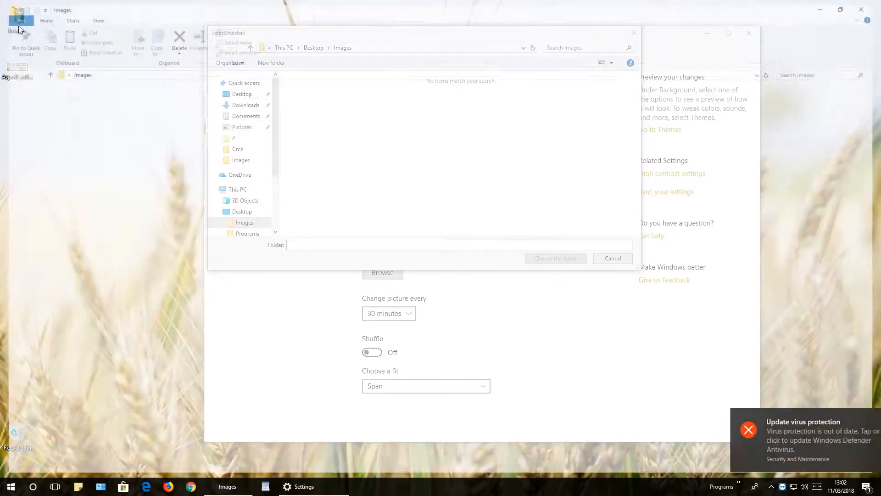
left_click_drag(316, 164, 254, 168)
left_click_drag(102, 86, 733, 135)
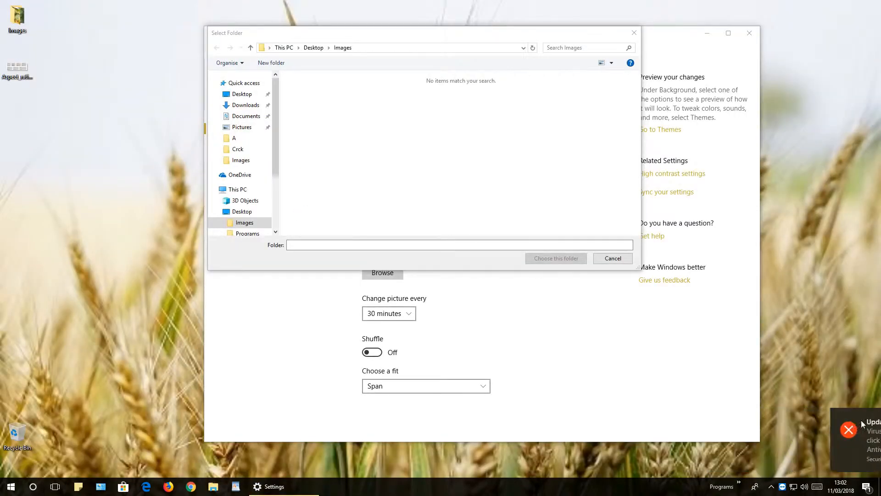
left_click(245, 222)
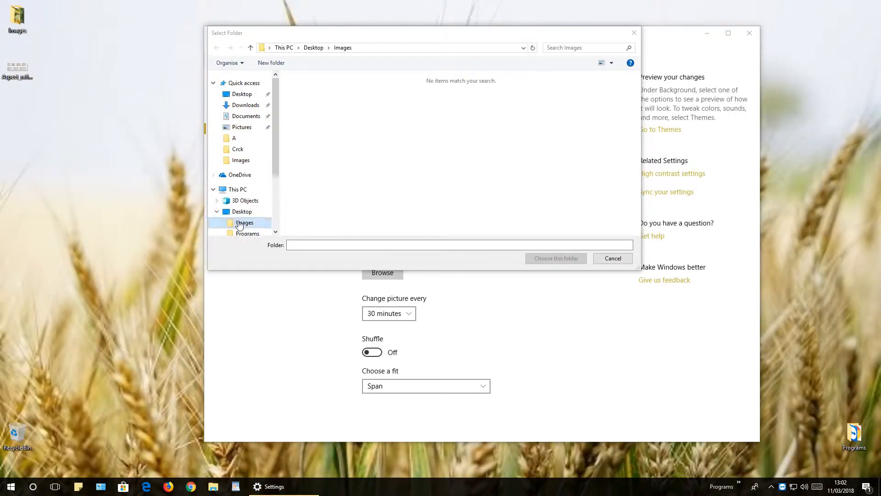
left_click(563, 259)
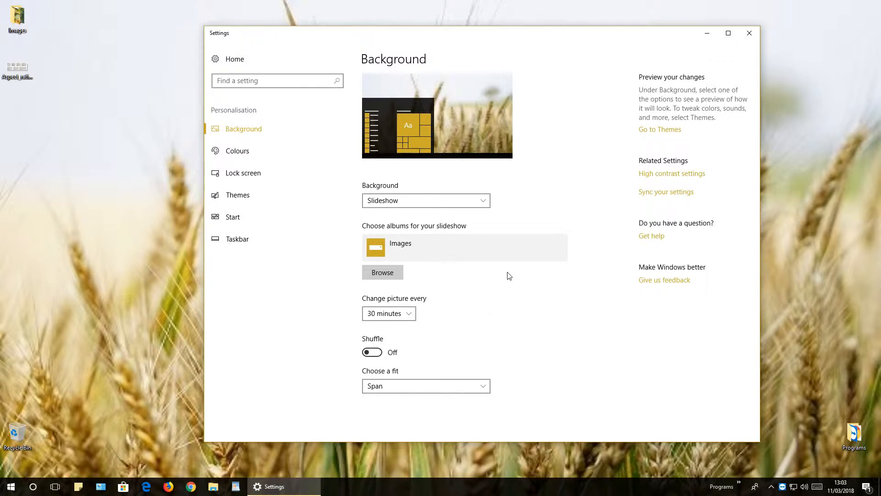
- Try a slideshow picture interval of 1 minute, and set it back to 30 minutes
left_click(401, 314)
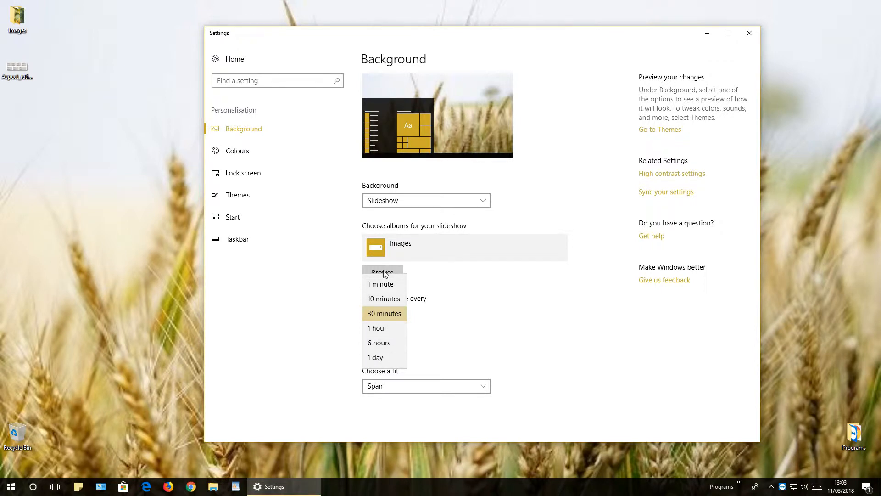
left_click(390, 285)
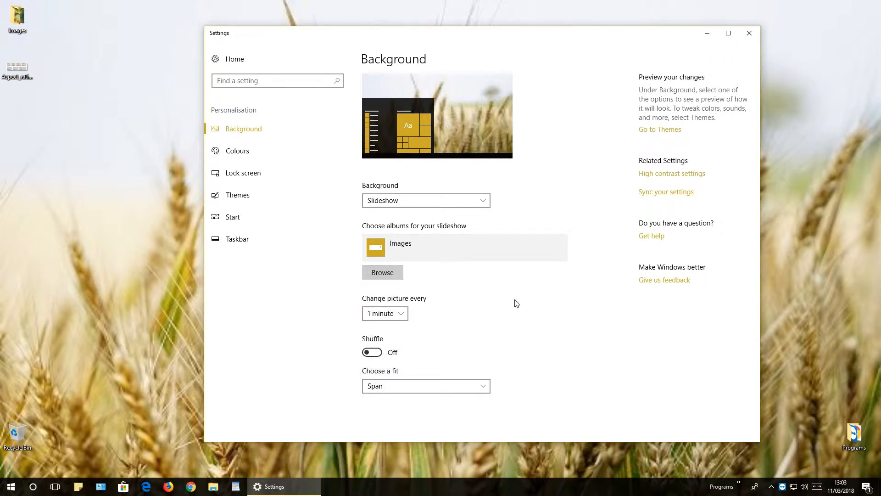
left_click(393, 312)
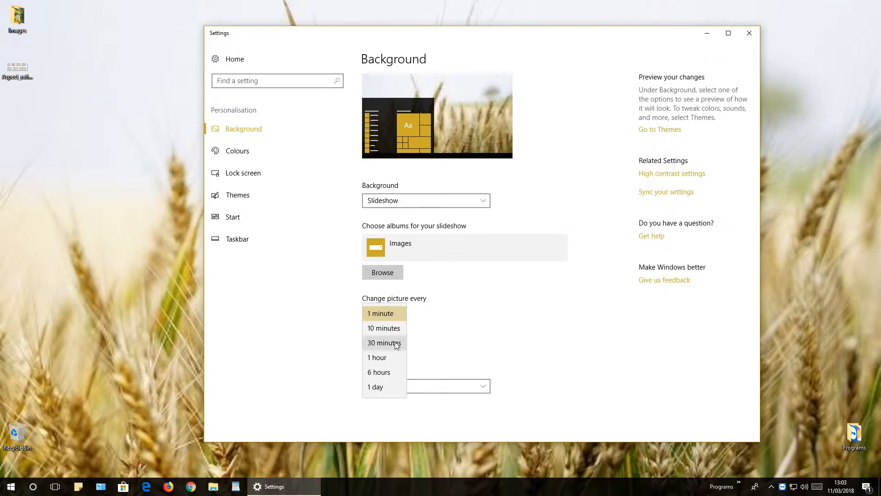
left_click(367, 343)
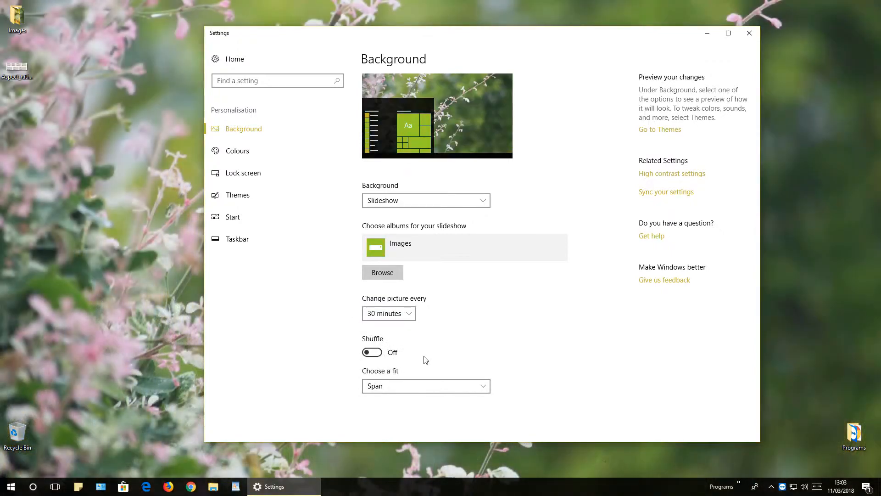
- Toggle the slideshow's Shuffle on and off again, and set its picture fit to Fill
left_click(375, 354)
left_click(375, 353)
left_click(402, 387)
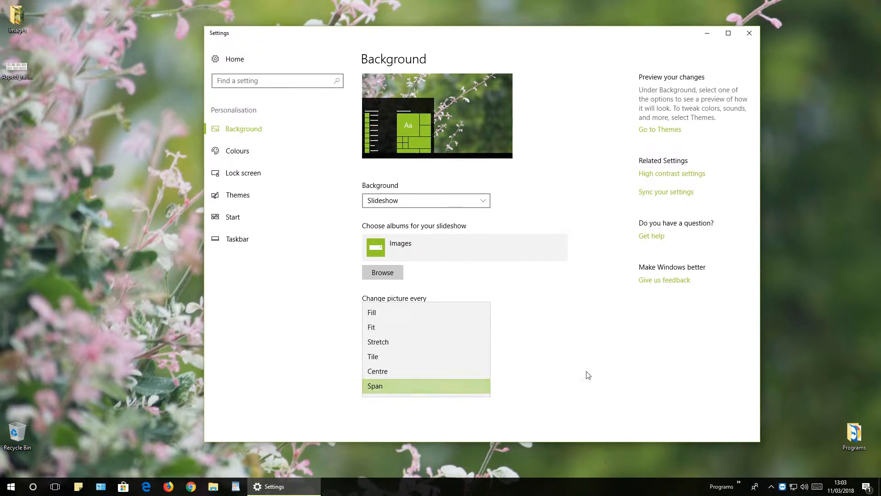
left_click(414, 312)
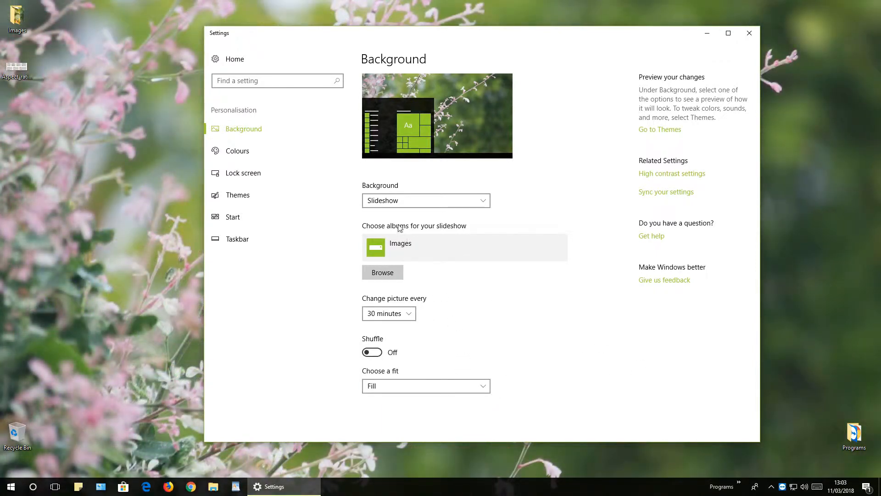
- Switch the desktop background from Slideshow to Picture and choose the green leaf picture
left_click(402, 200)
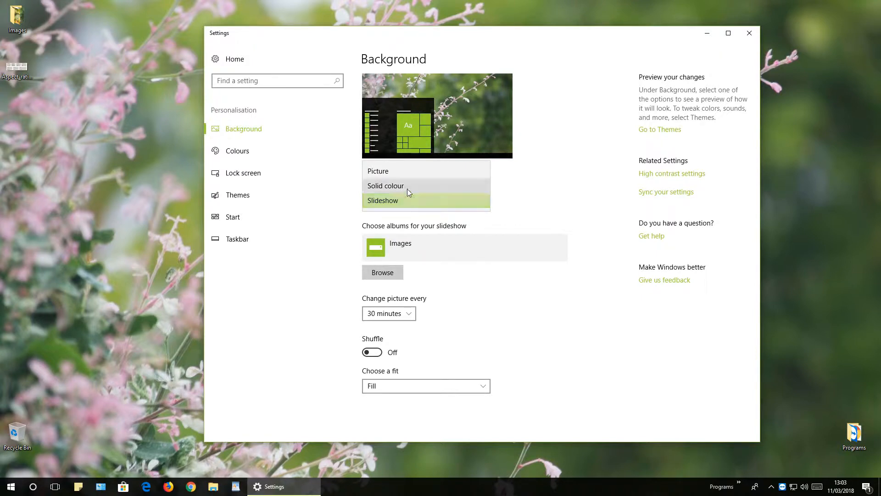
left_click(402, 170)
left_click(389, 257)
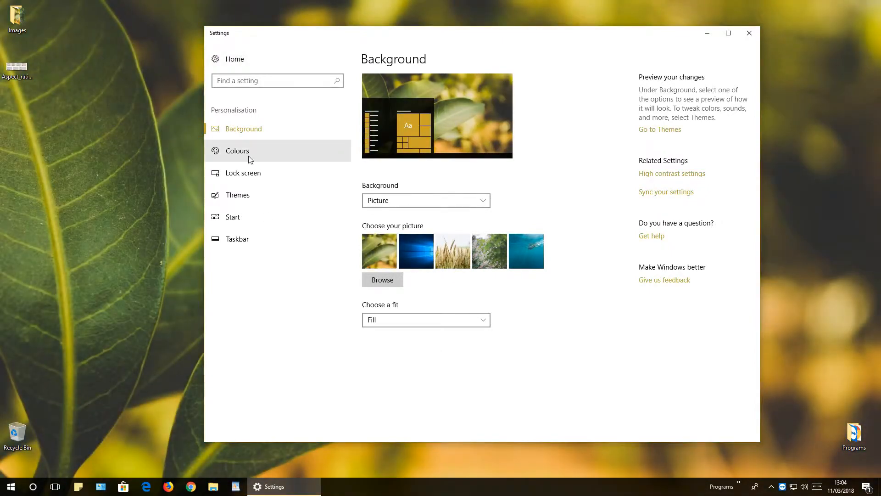
- Look at the accent colour settings, try the blue Windows picture with a look at the Start menu, and restore the leaf picture
left_click(251, 159)
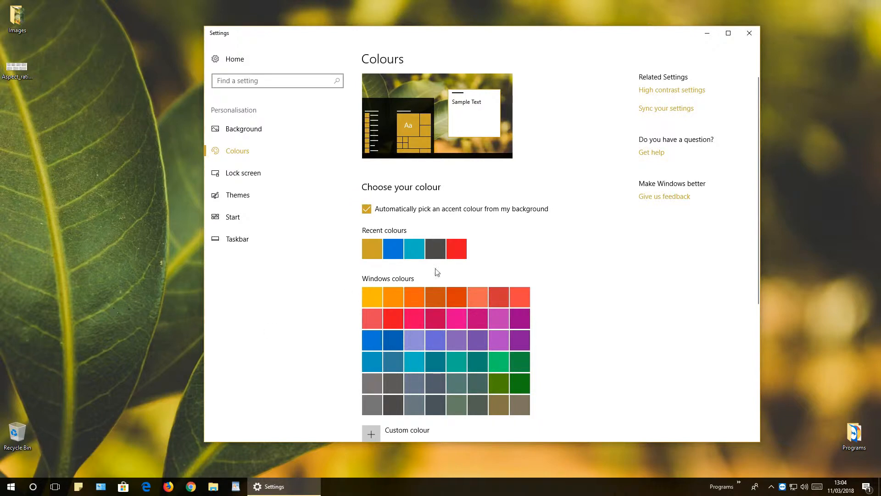
left_click(262, 128)
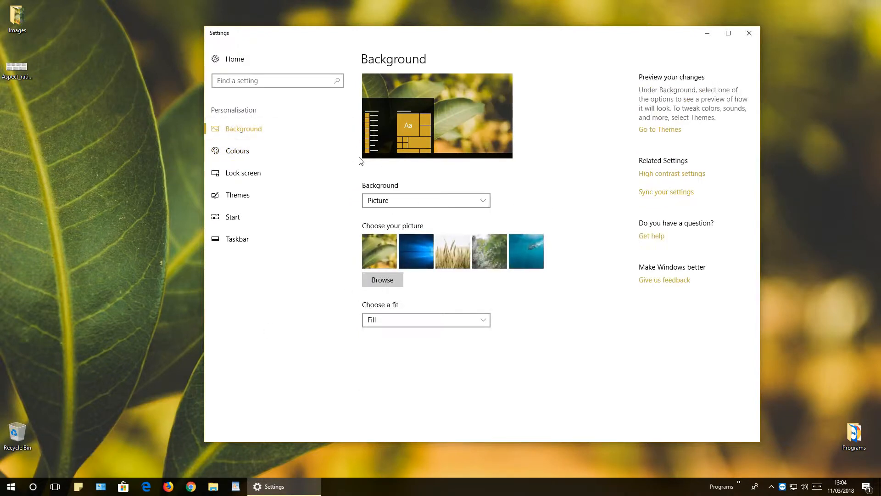
left_click(420, 251)
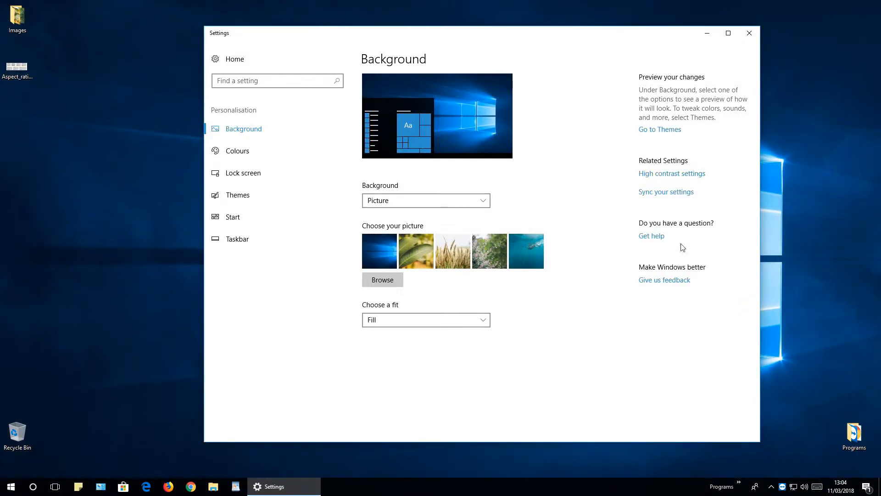
left_click(11, 487)
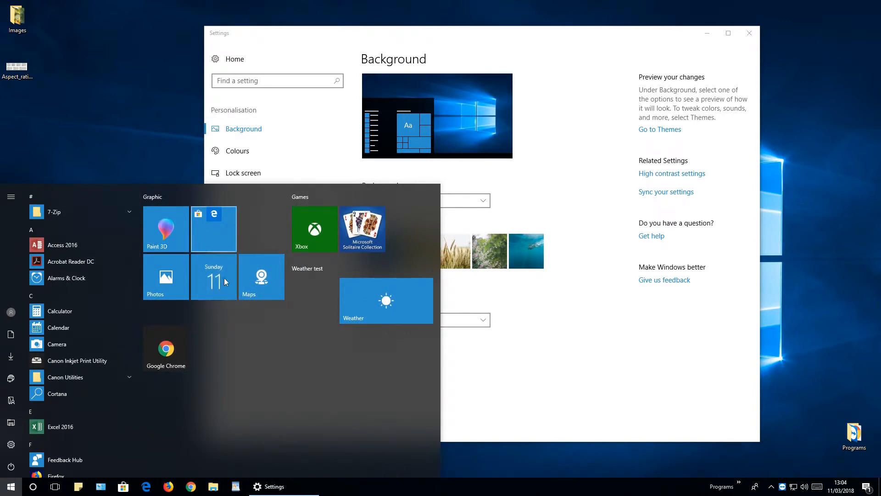
left_click(637, 381)
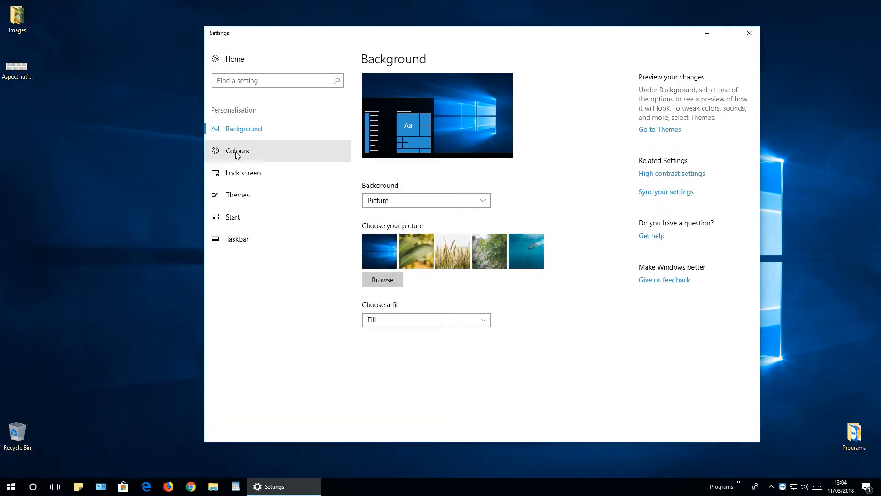
left_click(417, 257)
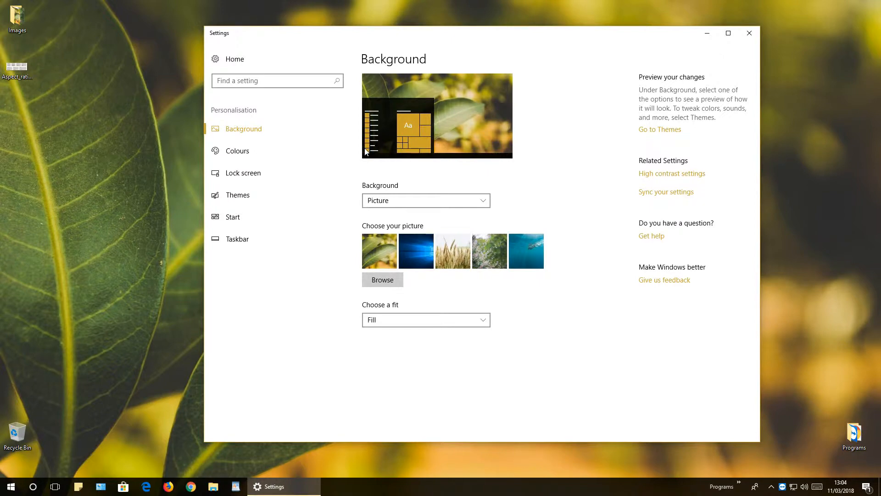
- Try Sport green as the accent colour, and turn automatic accent picking from the background back on
left_click(265, 154)
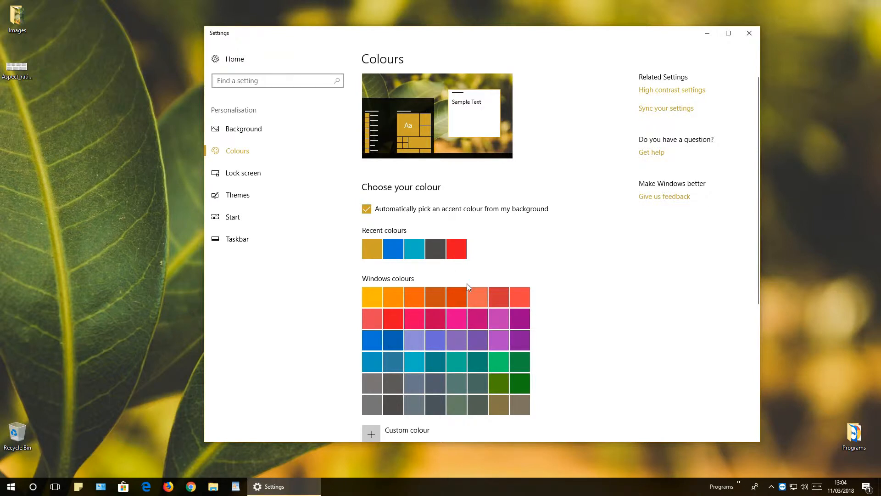
left_click(498, 362)
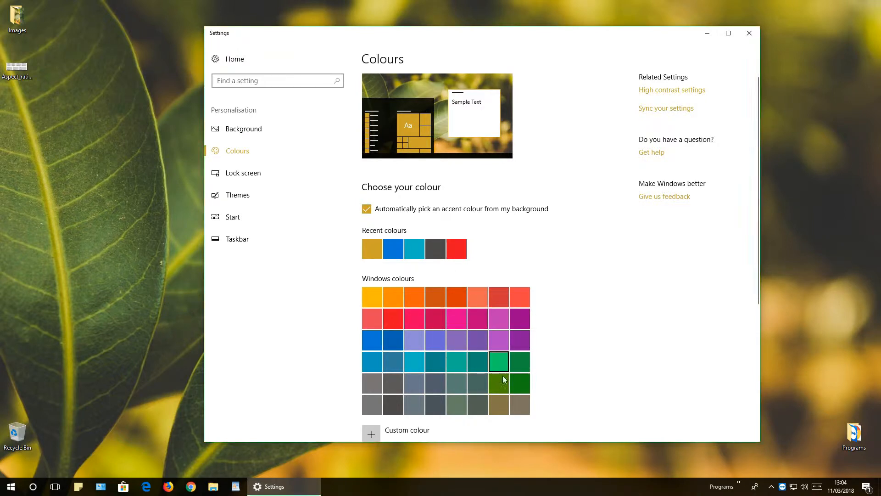
left_click(521, 363)
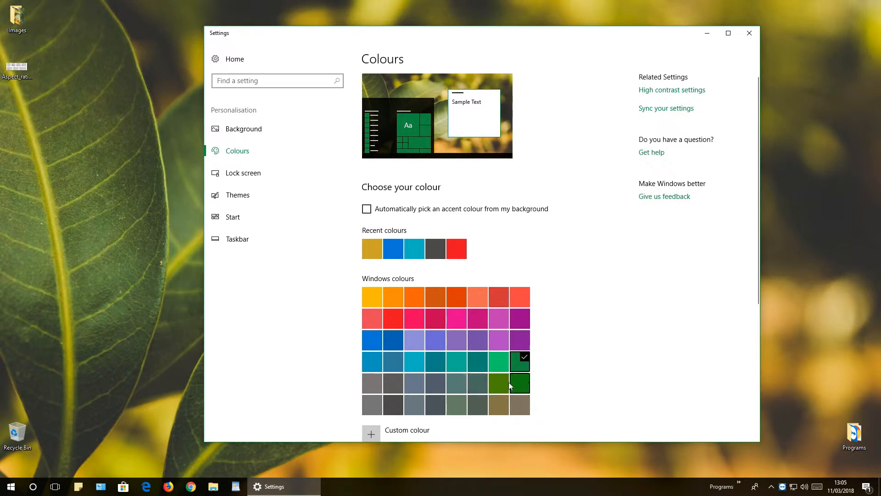
left_click(366, 209)
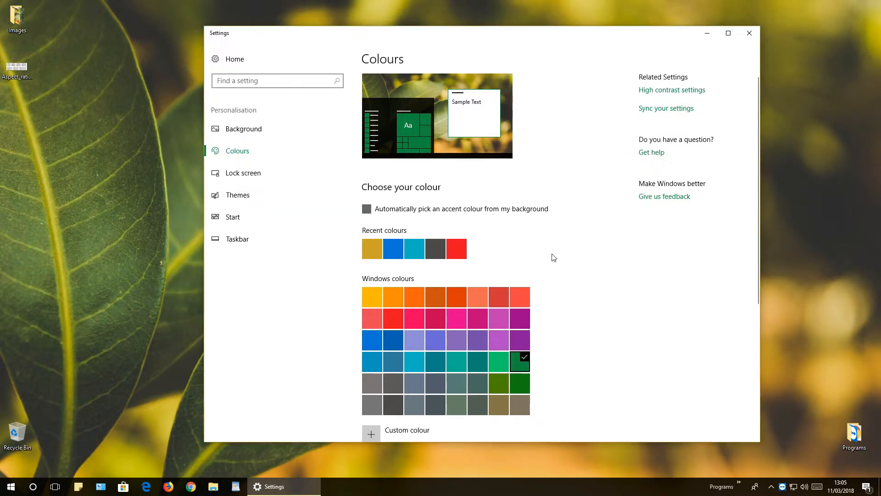
- Apply a custom Aqua accent colour, and return to picking the accent automatically from the background
scroll(553, 257, "down", 5)
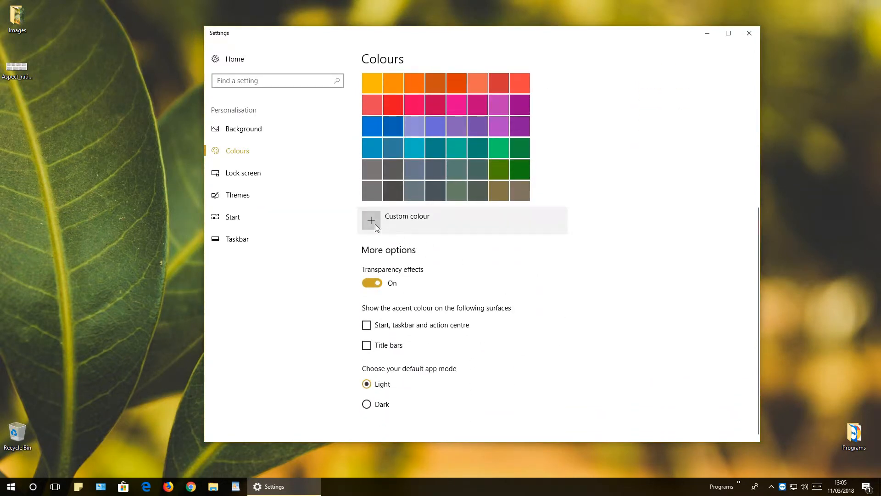
left_click(378, 225)
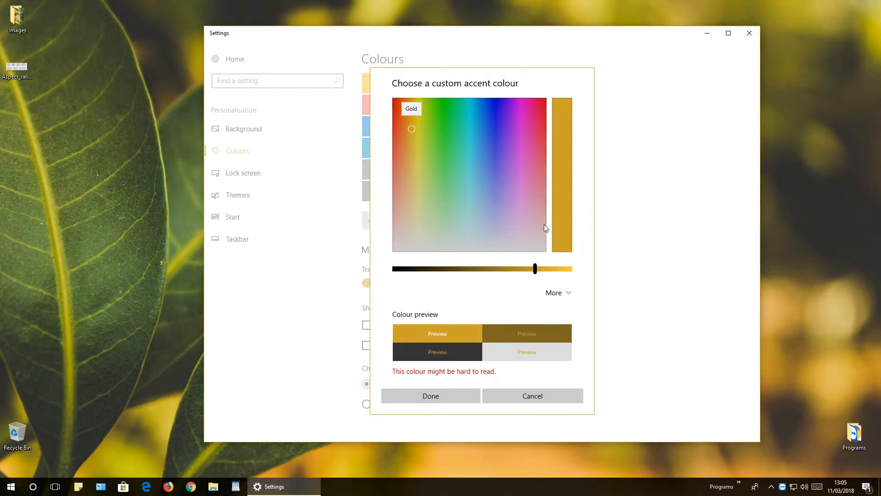
left_click_drag(500, 158, 478, 156)
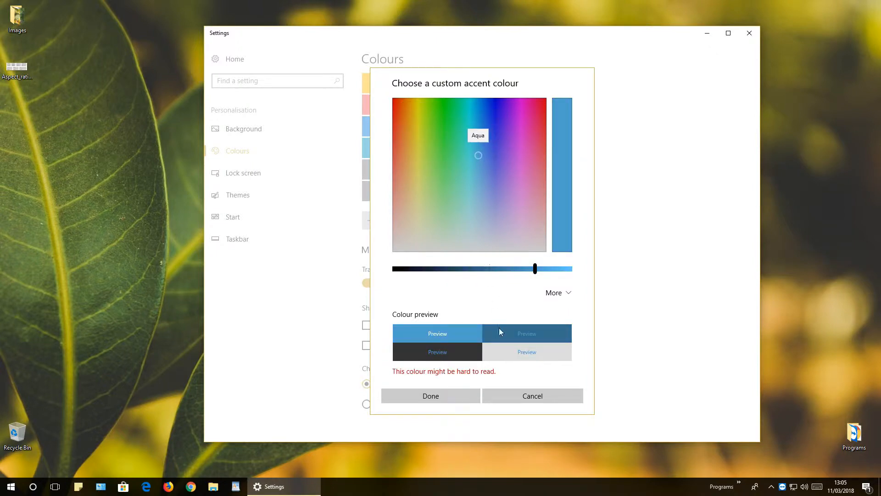
left_click(540, 402)
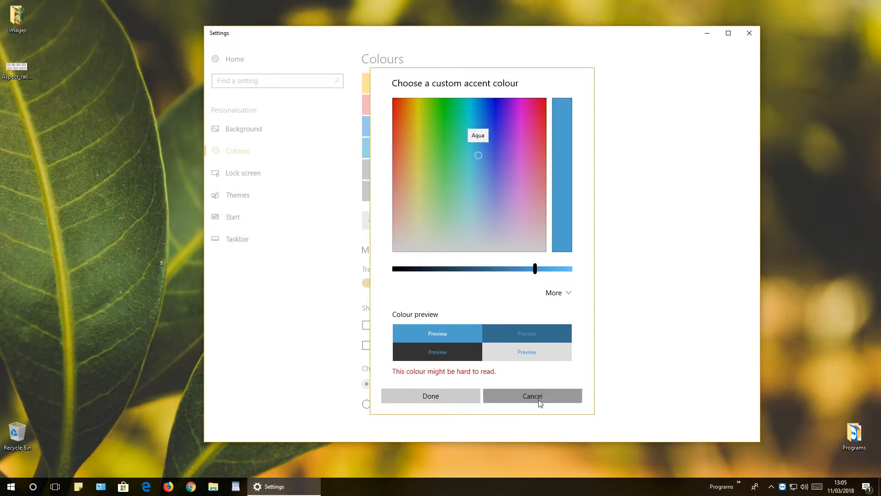
left_click(464, 401)
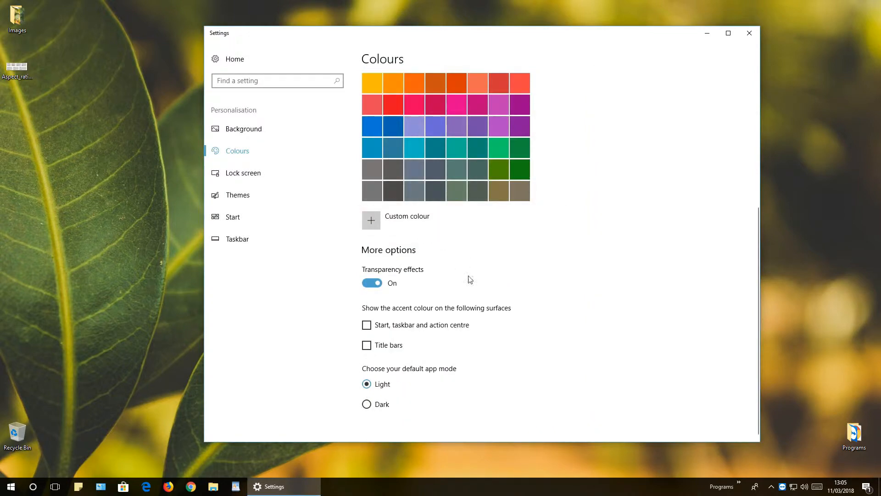
scroll(470, 279, "up", 4)
left_click(365, 163)
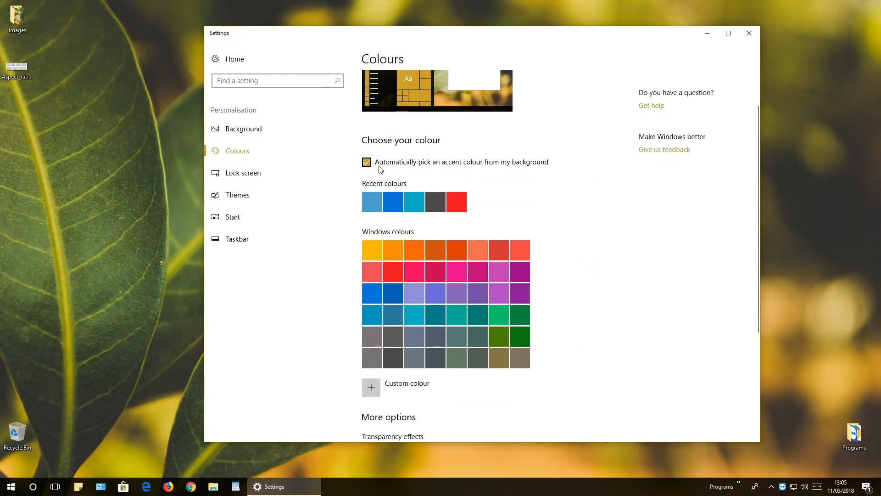
- Toggle transparency effects off and on again, and check the look of the Start menu
scroll(468, 413, "down", 3)
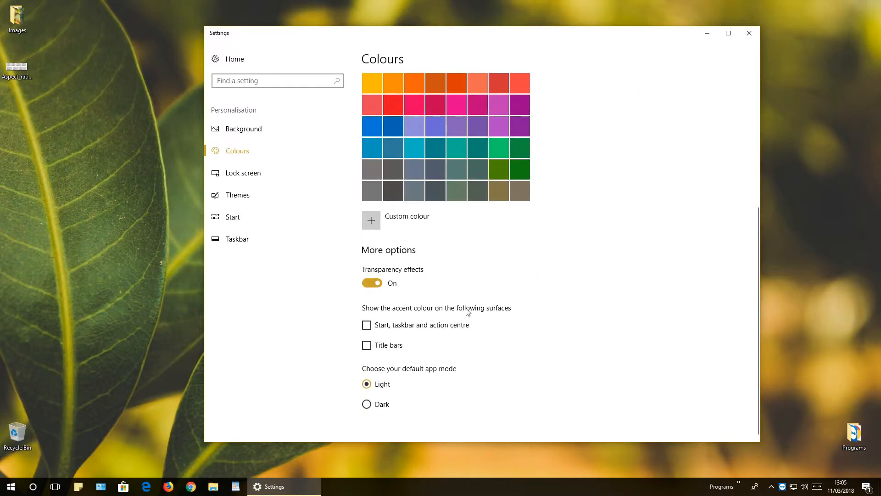
left_click(370, 283)
left_click(374, 283)
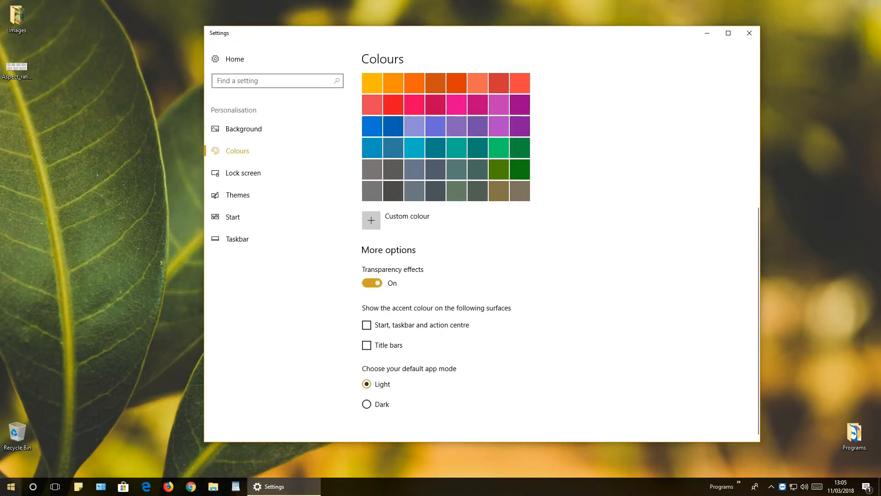
left_click(11, 486)
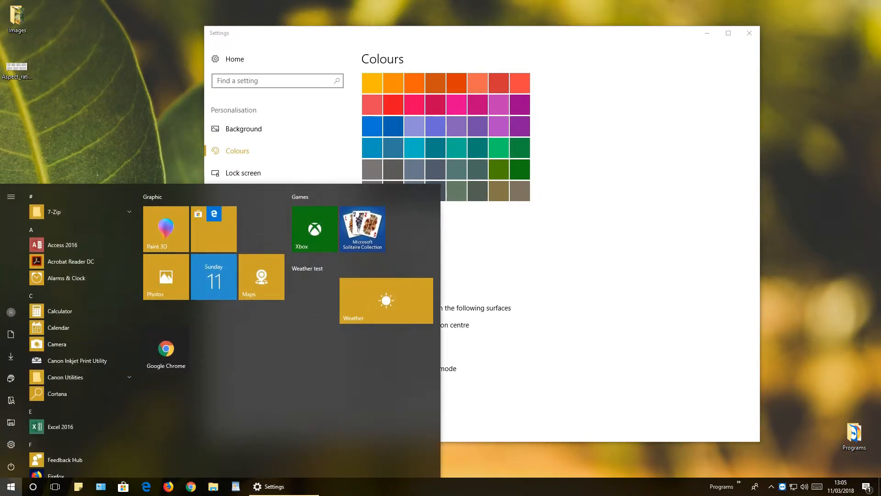
left_click(592, 408)
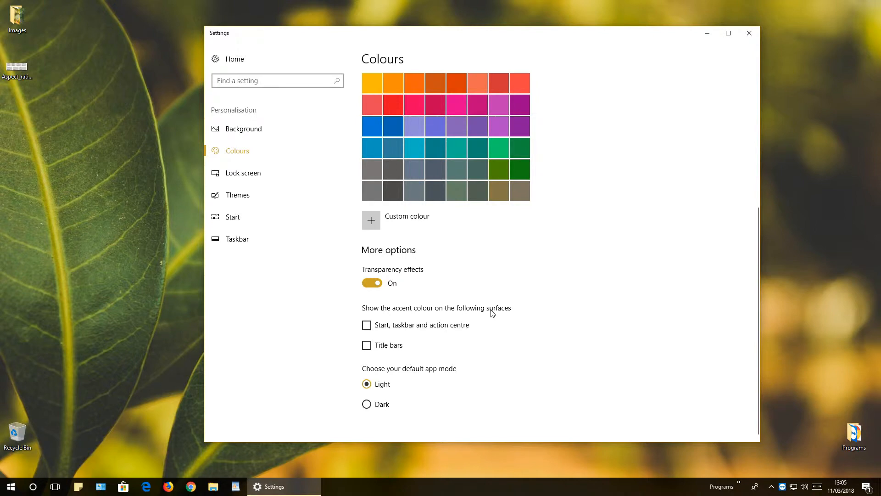
- Show the accent colour on Start, taskbar, action centre and title bars, and check it in the Start menu
left_click(364, 327)
left_click(366, 345)
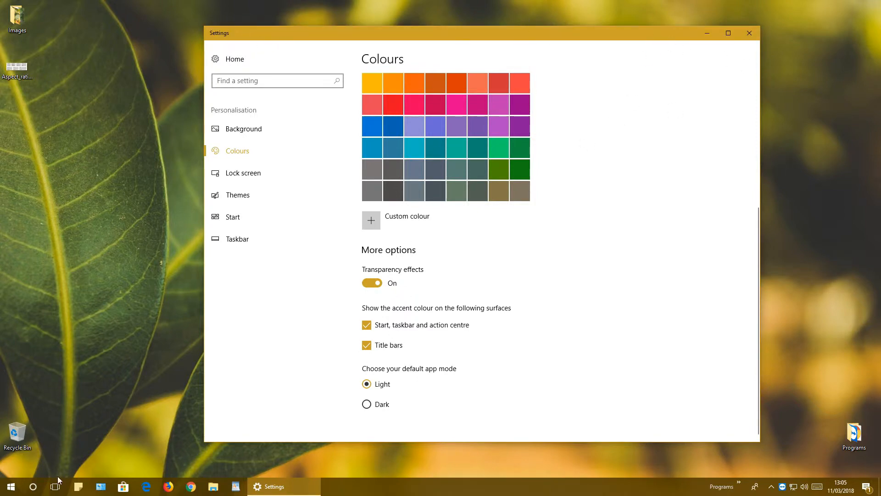
left_click(4, 485)
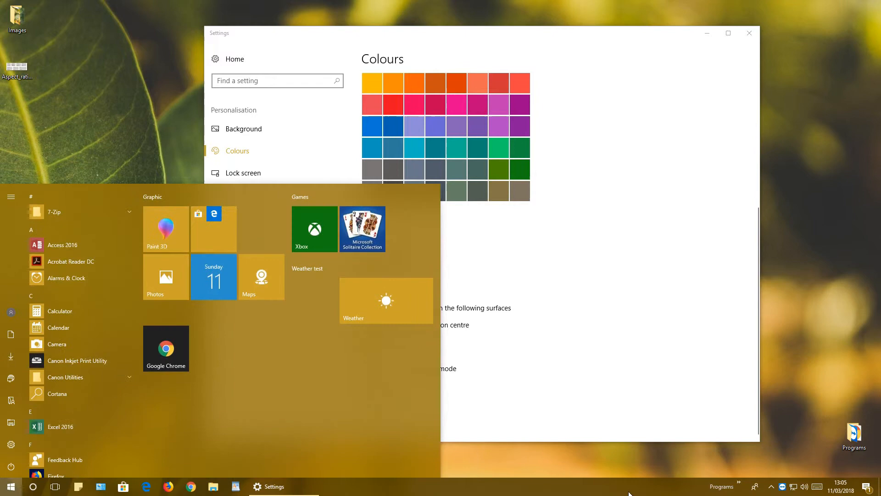
left_click(566, 411)
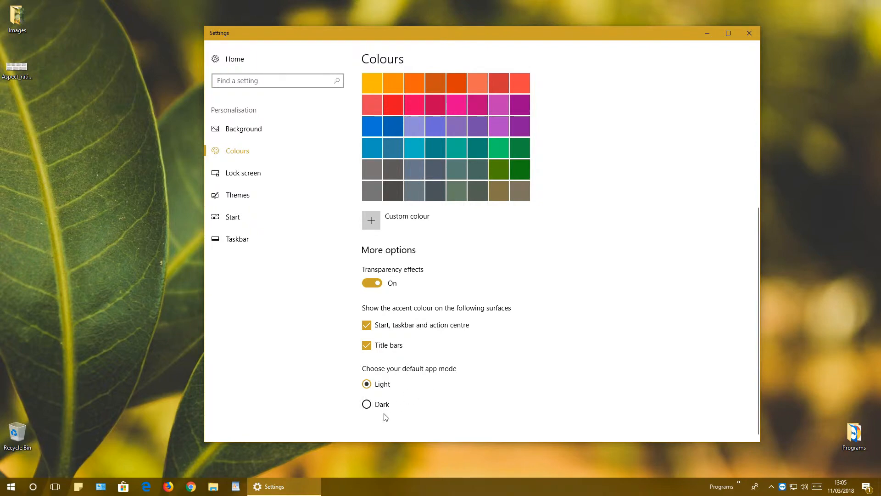
- Try the Dark default app mode, and set it back to Light
left_click(367, 404)
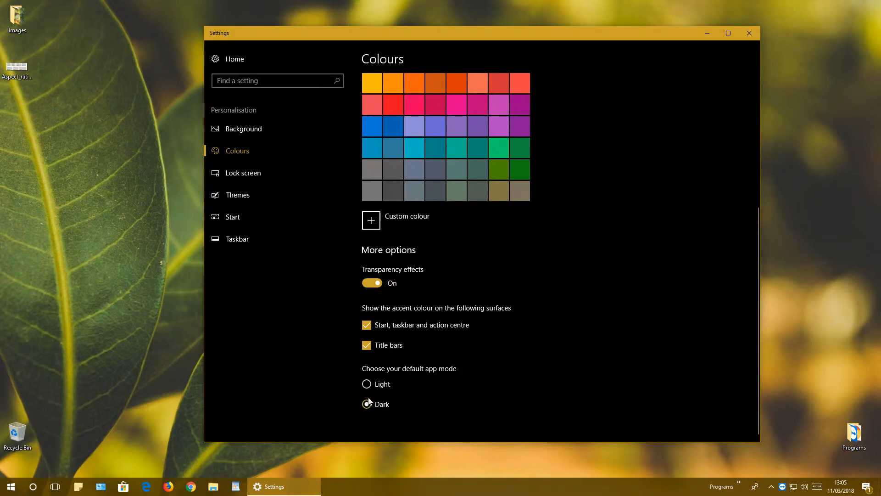
left_click(366, 386)
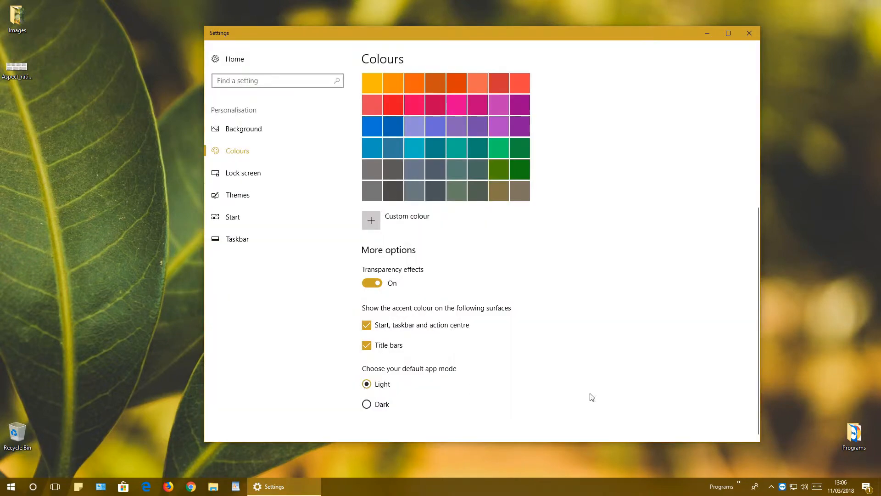
scroll(527, 368, "up", 5)
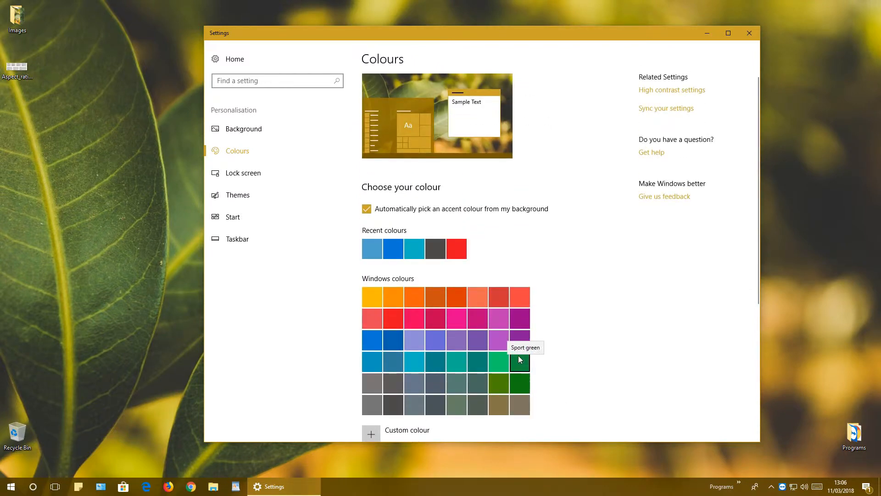
- Remove the accent colour from all surfaces, and reapply it only to Start, taskbar and action centre
scroll(519, 361, "down", 5)
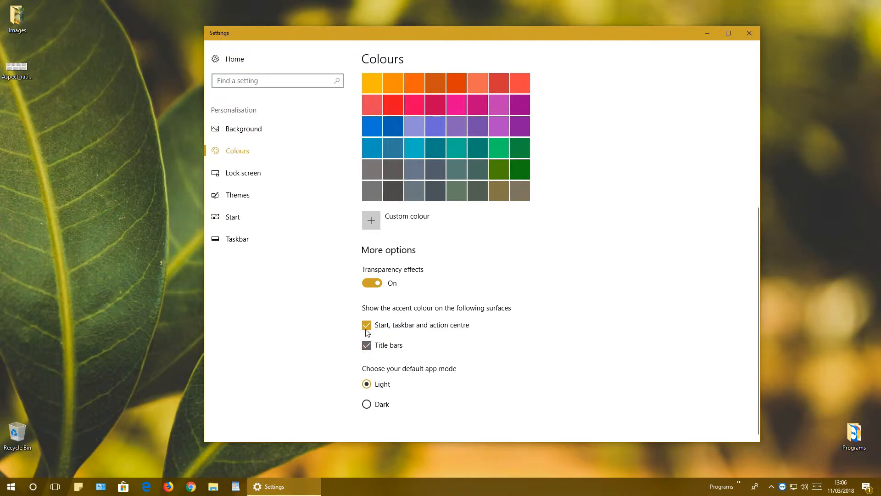
left_click(366, 329)
scroll(647, 356, "up", 5)
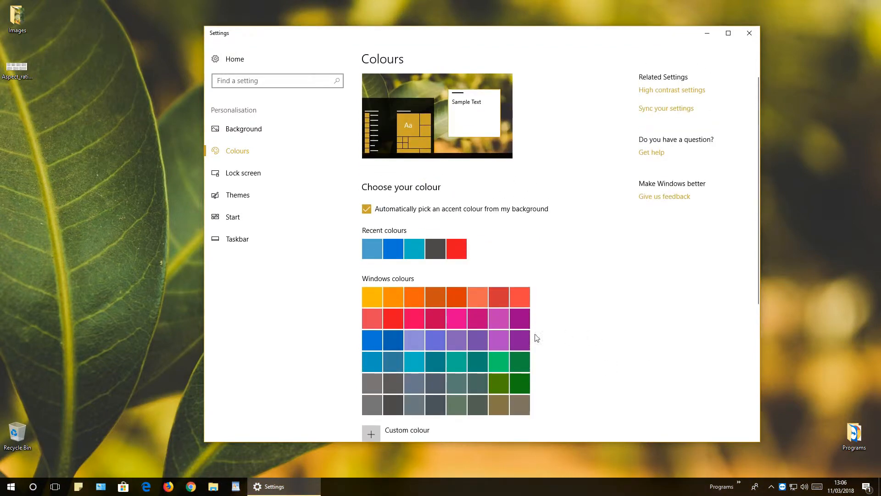
scroll(537, 338, "down", 5)
left_click(391, 331)
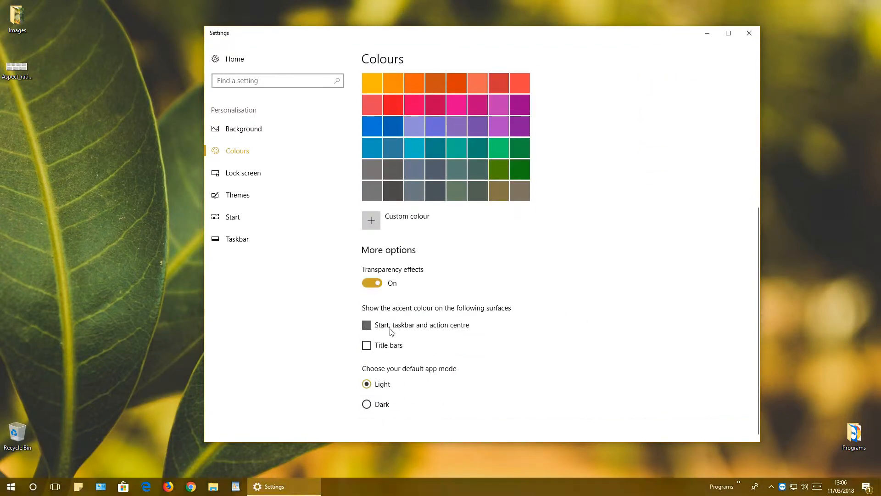
scroll(641, 346, "up", 5)
- Open the lock screen settings, look back at the desktop background settings for comparison, and return to the lock screen settings
left_click(250, 175)
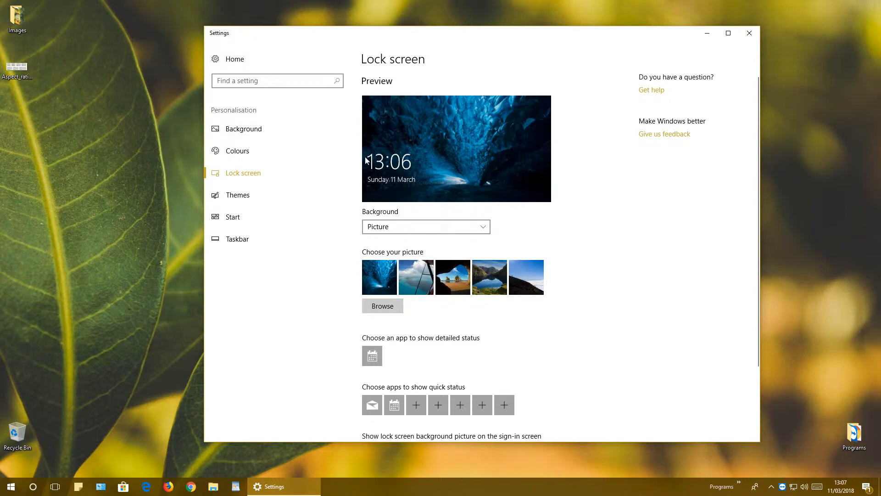
left_click(257, 130)
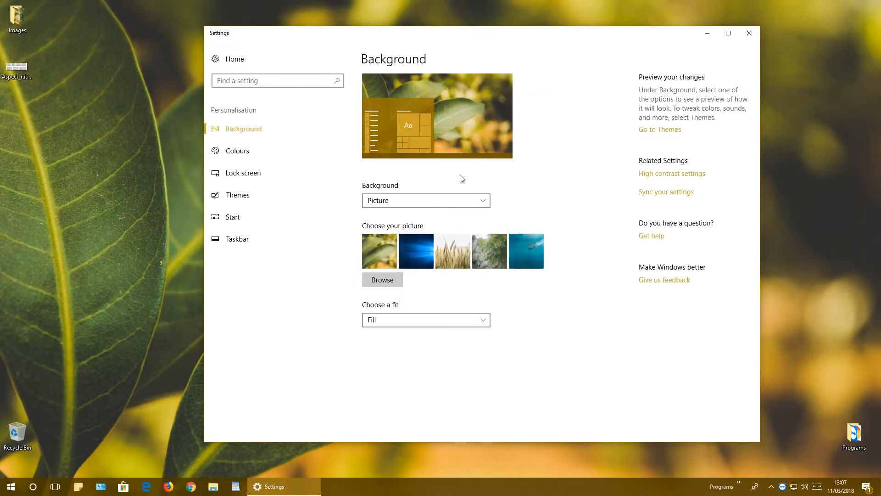
left_click(242, 174)
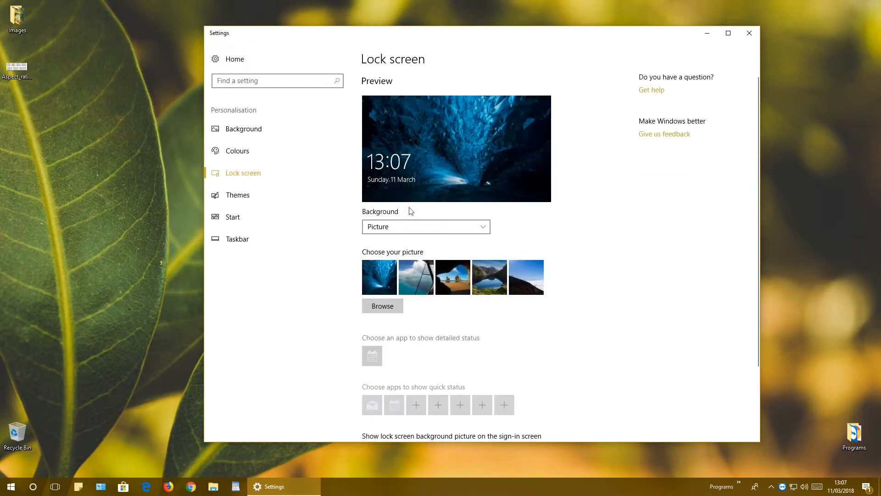
- Try Slideshow as the lock screen background, and set it back to Picture
left_click(432, 228)
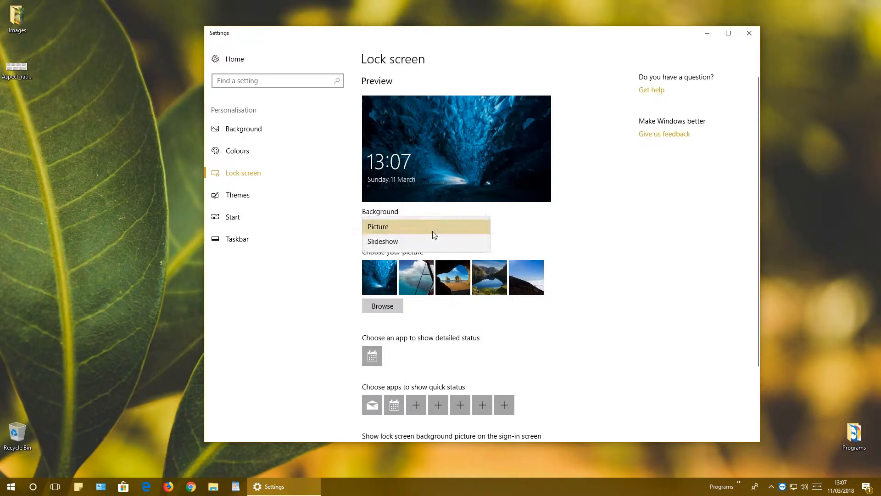
left_click(396, 241)
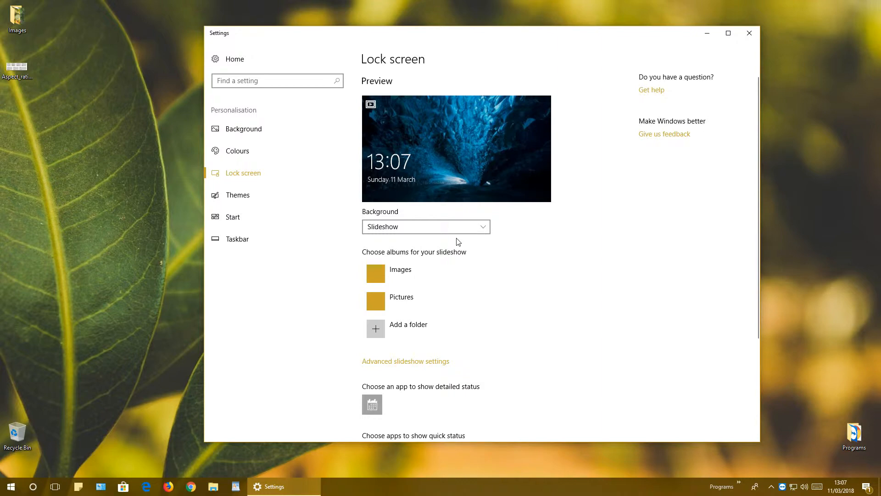
left_click(437, 221)
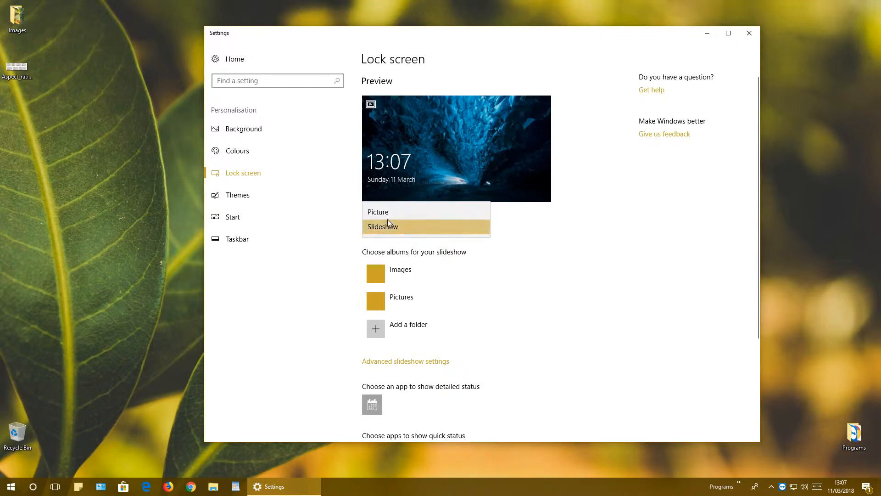
left_click(399, 209)
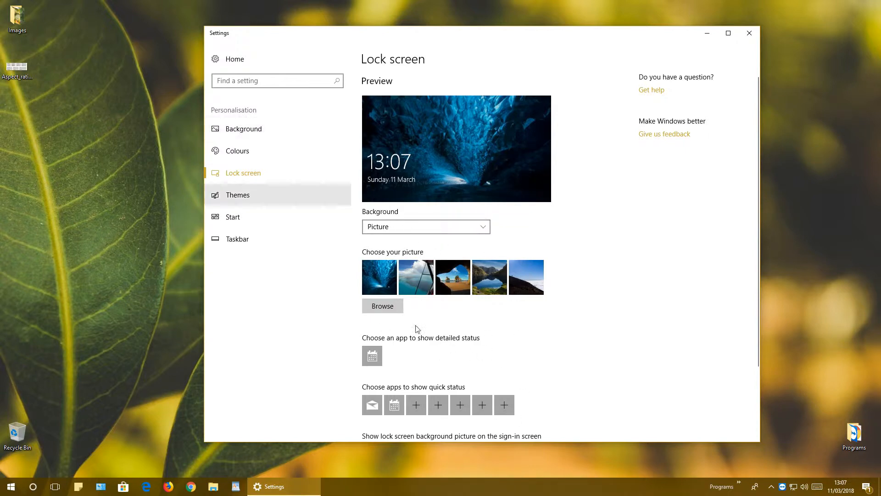
- Set the lock screen's detailed status app to None, and set it back to Calendar
scroll(570, 403, "down", 2)
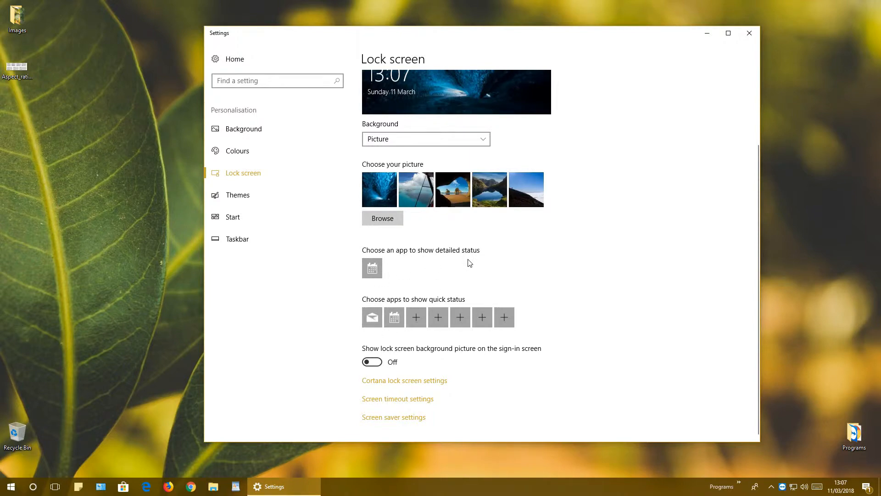
left_click(372, 268)
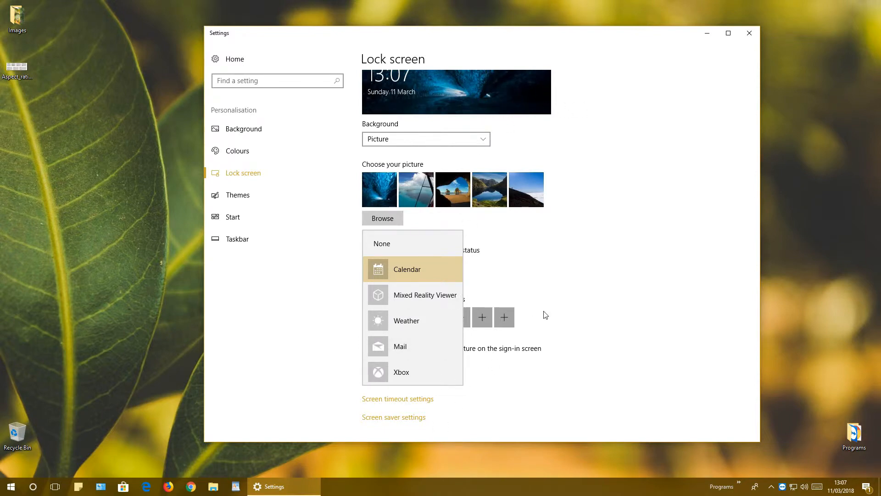
left_click(396, 244)
left_click(372, 268)
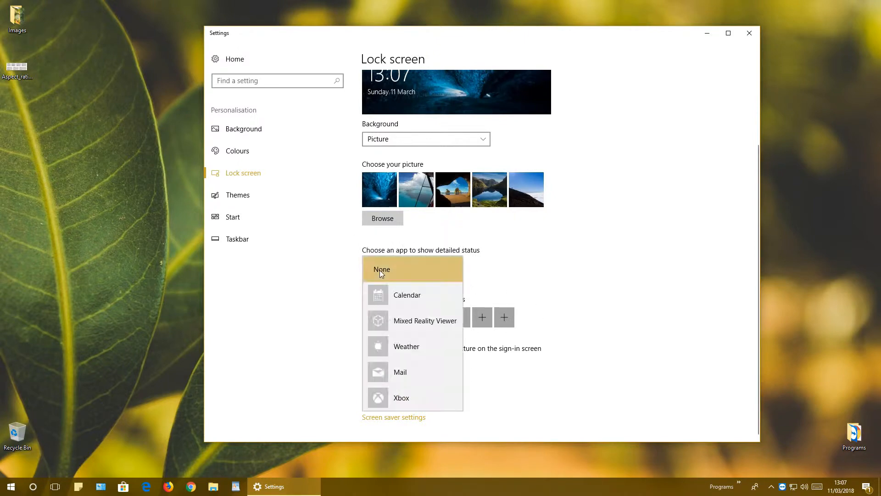
left_click(404, 299)
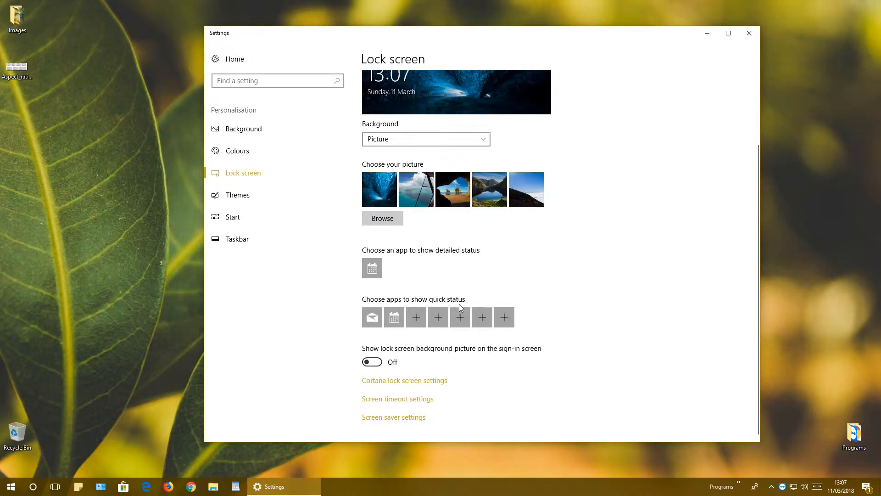
- Add Weather to the first empty slot of the lock screen's quick status apps
left_click(416, 317)
left_click(467, 348)
- Lock the computer to check the lock screen and sign-in screen, and sign back in
left_click(11, 486)
left_click(13, 315)
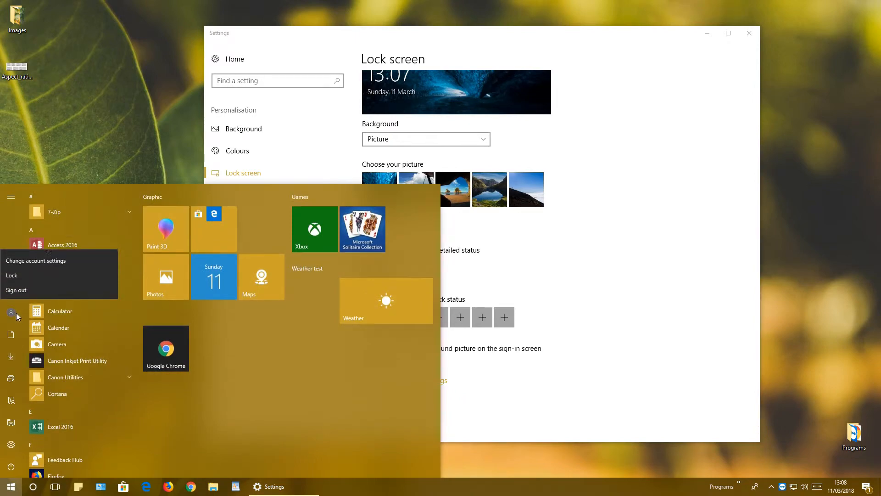
left_click(33, 271)
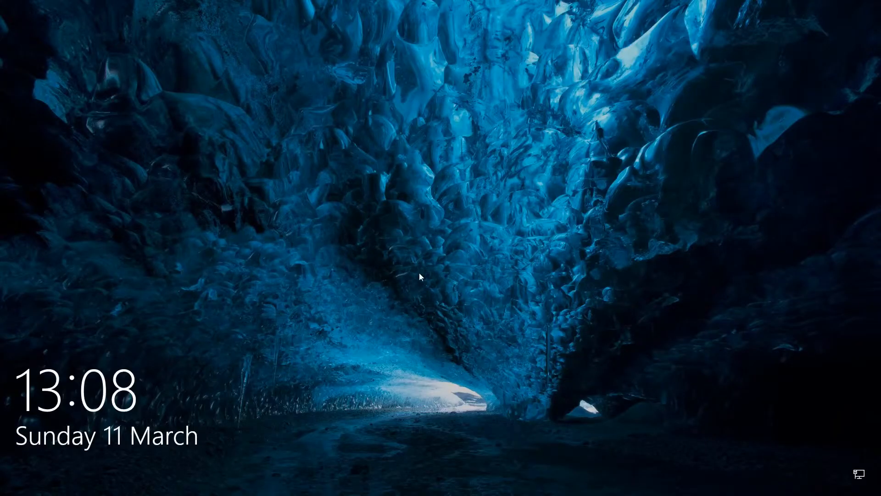
left_click(419, 273)
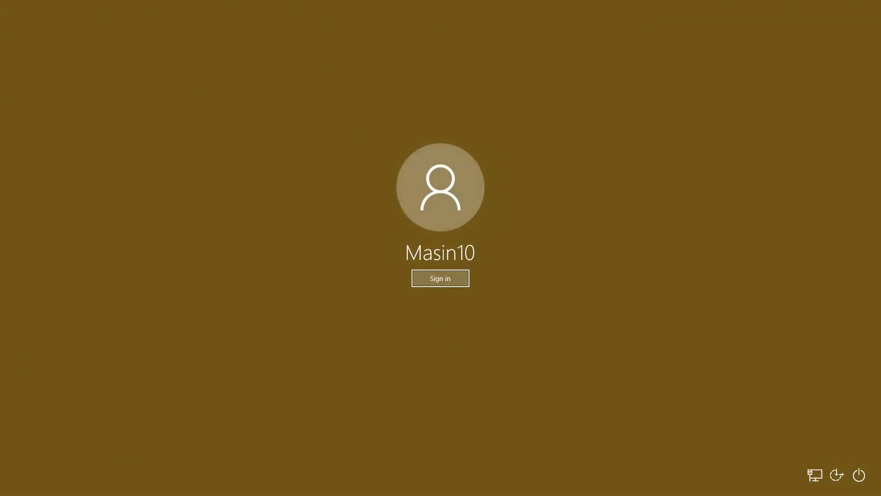
left_click(444, 278)
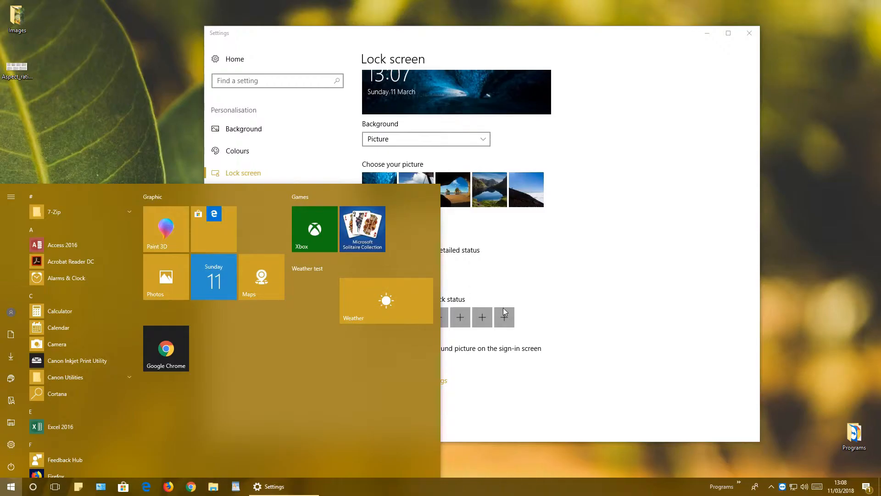
- Turn on the lock screen background picture for the sign-in screen, lock the computer to check it, and sign back in
left_click(631, 267)
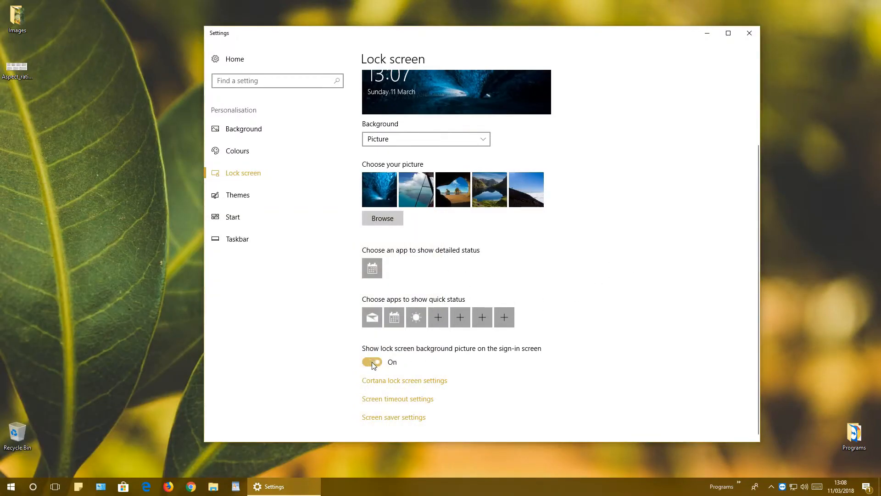
left_click(11, 486)
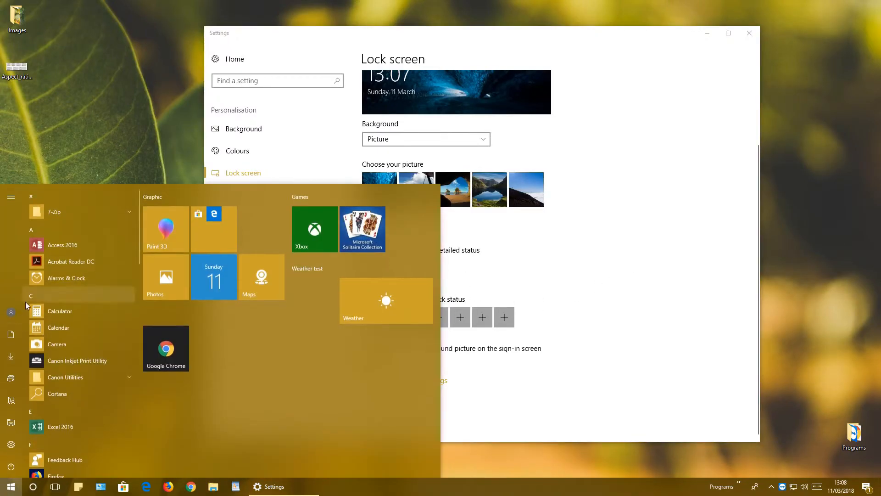
left_click(11, 312)
left_click(23, 273)
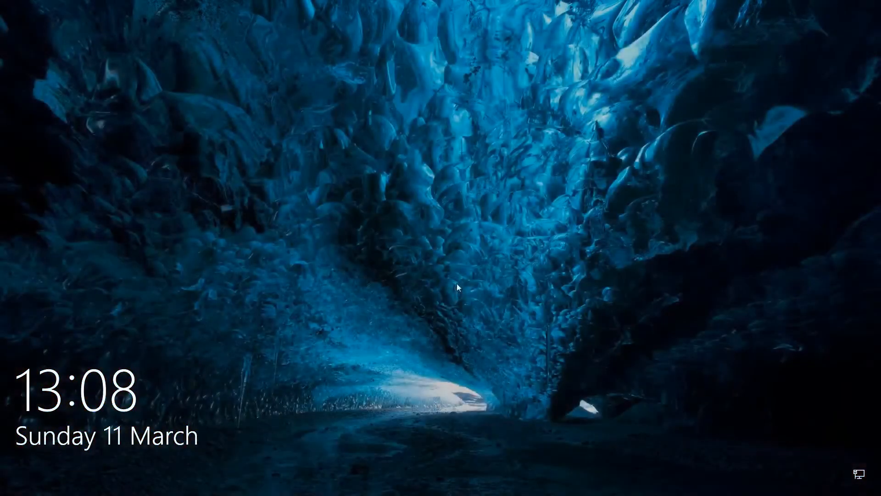
left_click(456, 285)
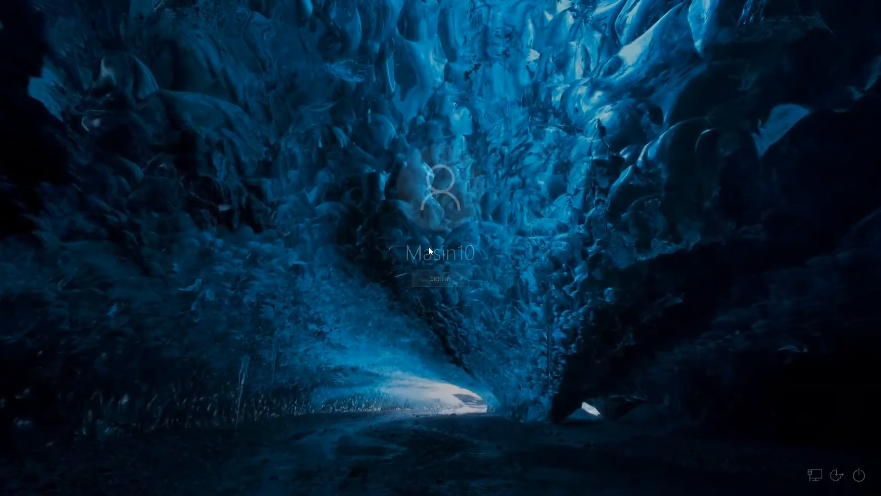
left_click(415, 285)
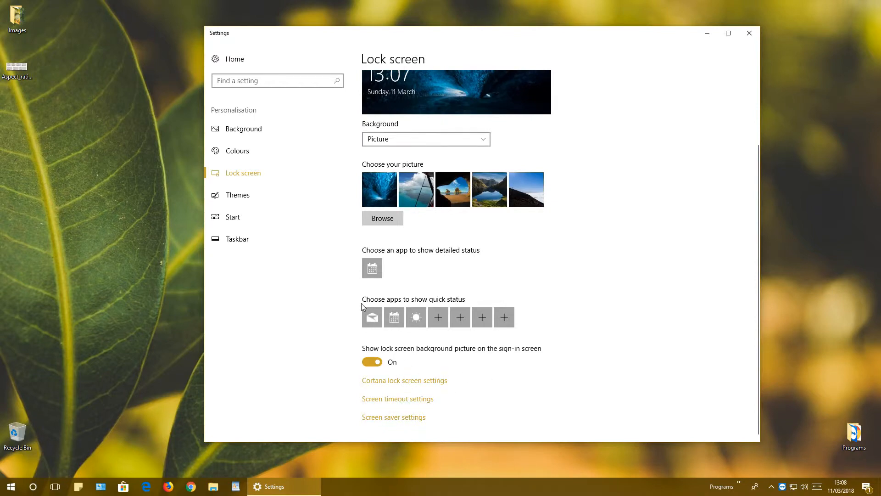
- Open the Themes settings, view the current theme's background settings, and return to Themes
scroll(372, 312, "up", 2)
left_click(255, 194)
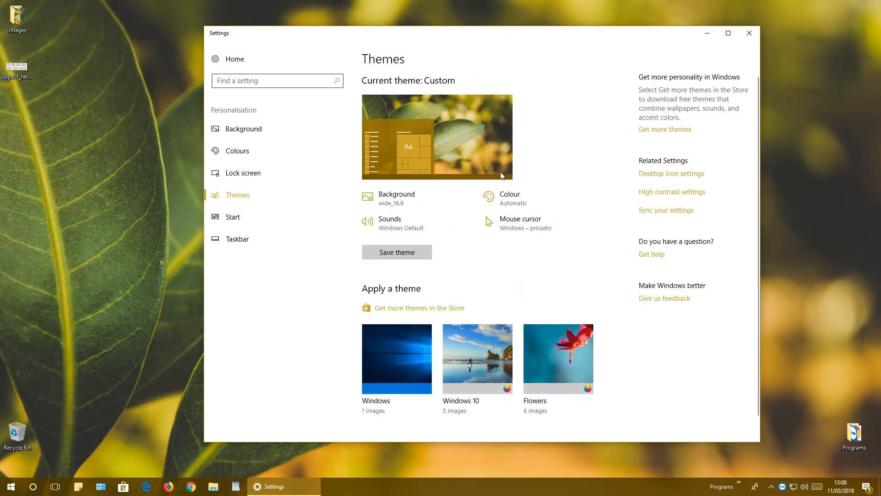
left_click(410, 208)
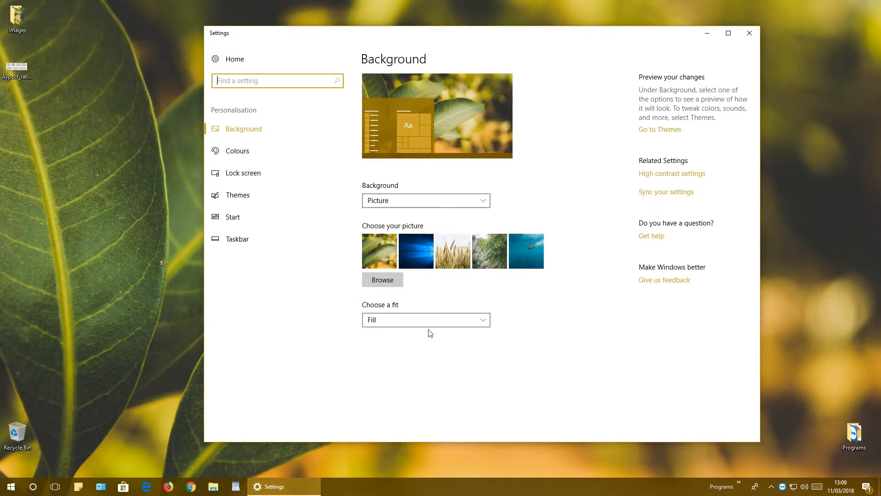
left_click(238, 195)
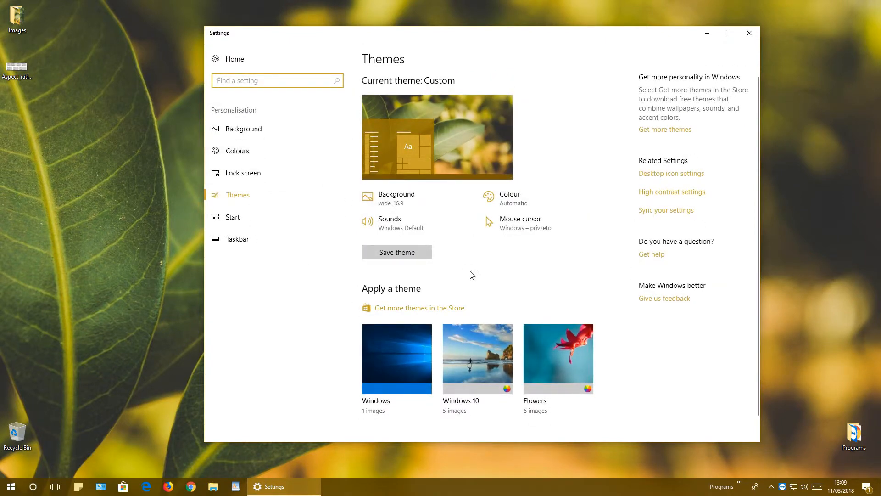
- Open the theme's sound settings and examine the sounds assigned to Asterisk, Desktop Mail Notification and Device Connect
left_click(388, 224)
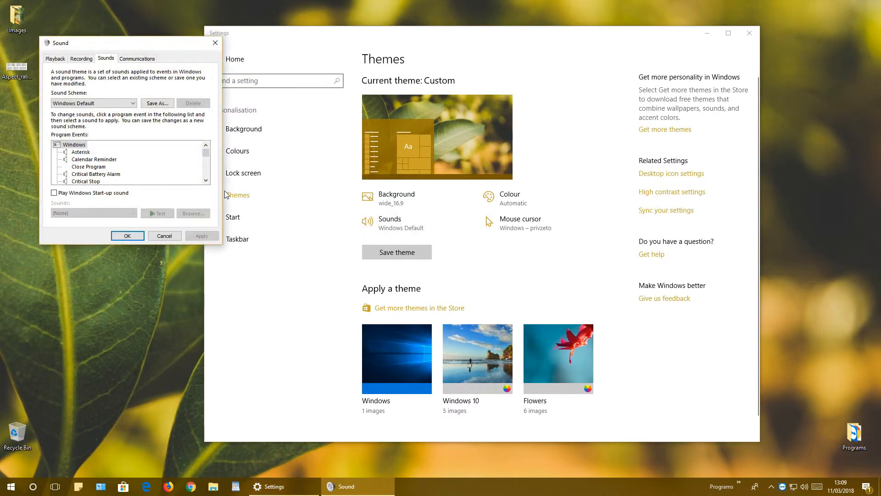
left_click(81, 153)
scroll(115, 180, "down", 2)
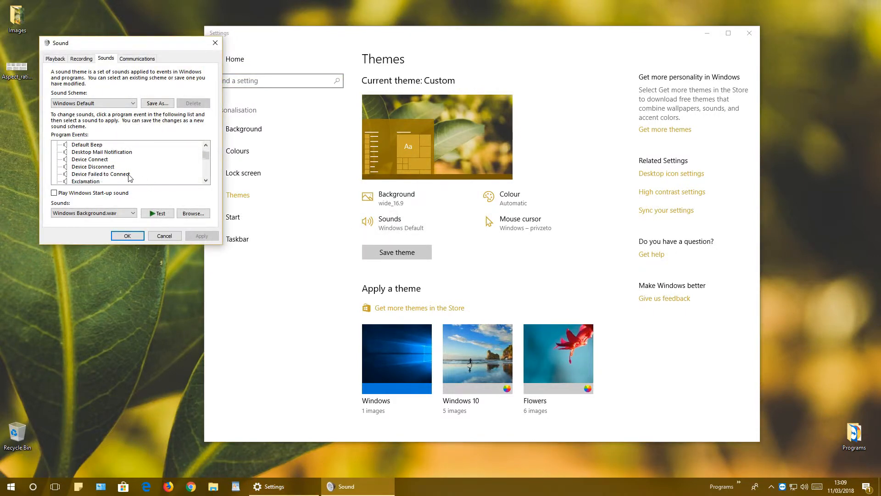
left_click(115, 152)
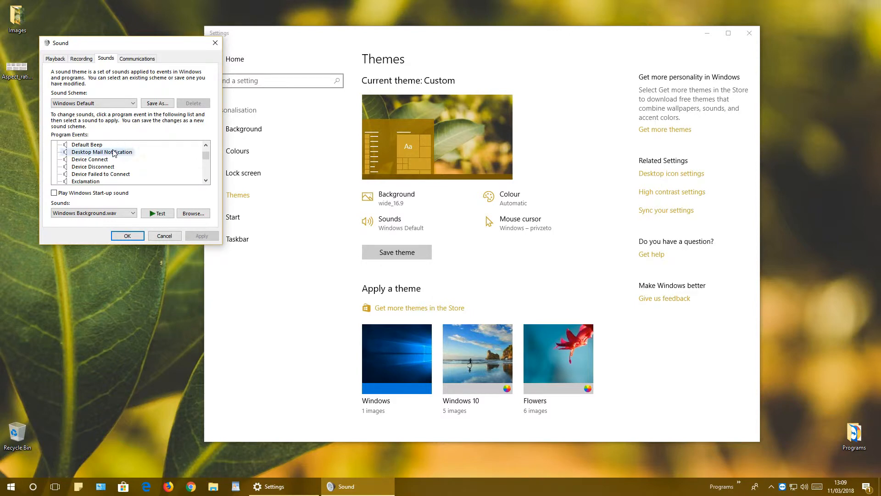
left_click(128, 213)
left_click(128, 213)
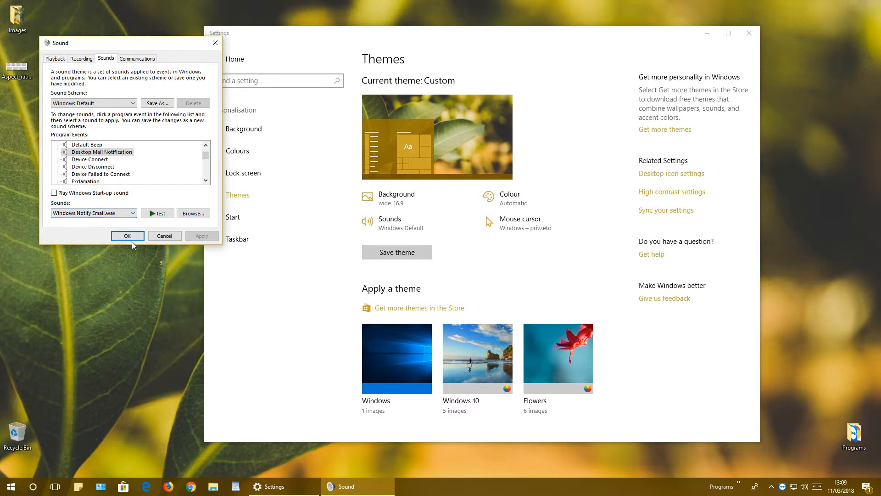
left_click(93, 160)
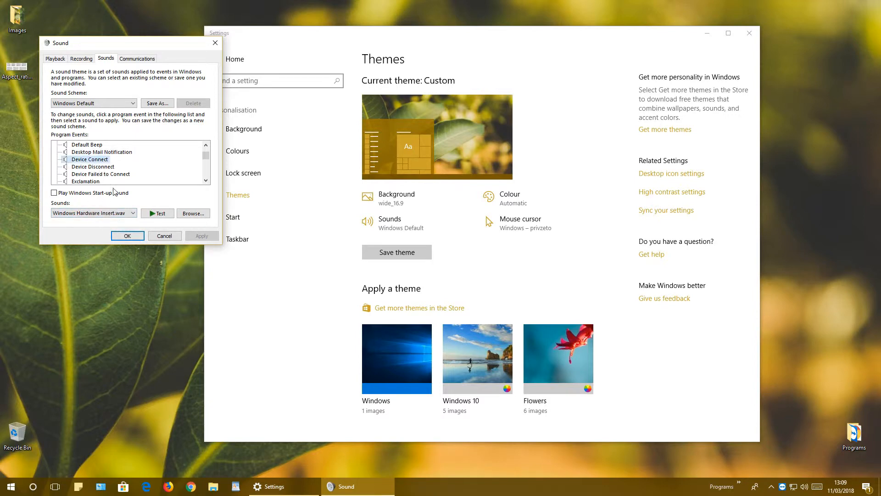
left_click(127, 235)
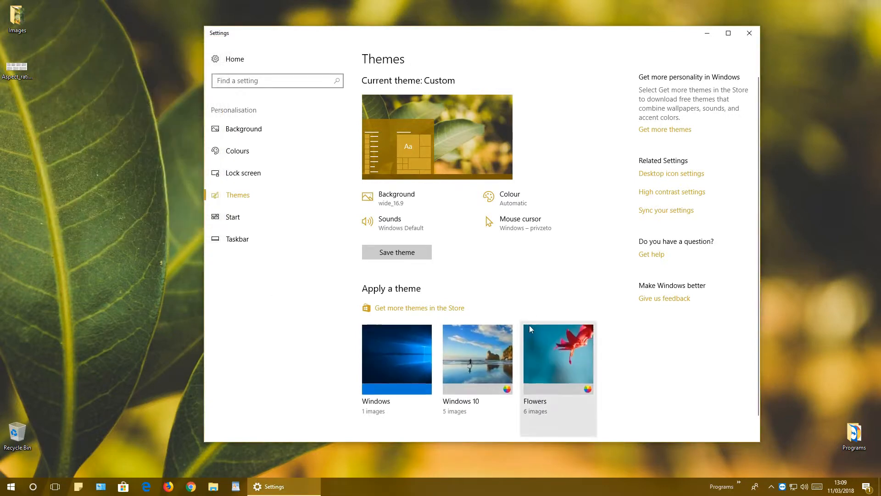
- Preview the Windows Black, Windows Standard (large) and Magnified mouse cursor schemes, and discard the changes
left_click(518, 220)
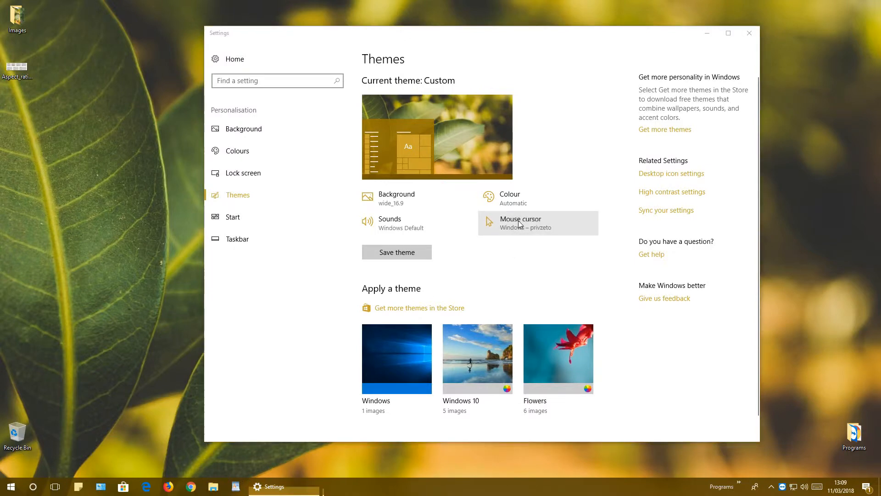
left_click(123, 95)
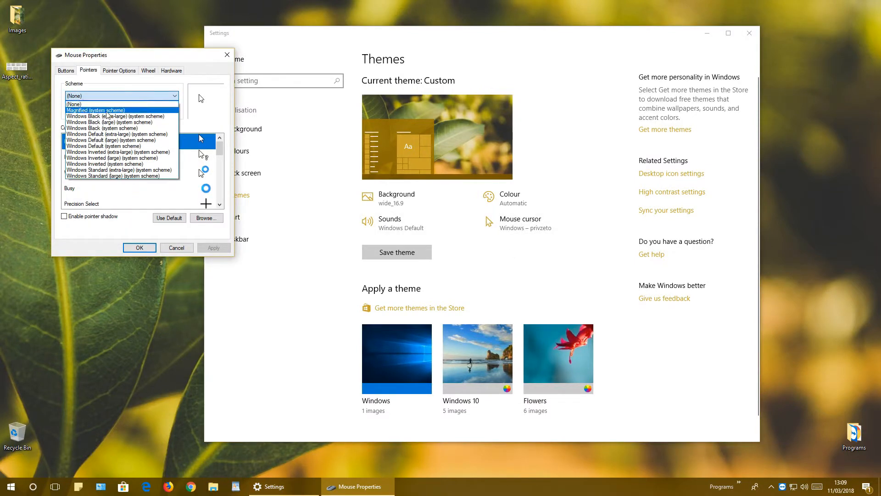
left_click(103, 128)
left_click(122, 96)
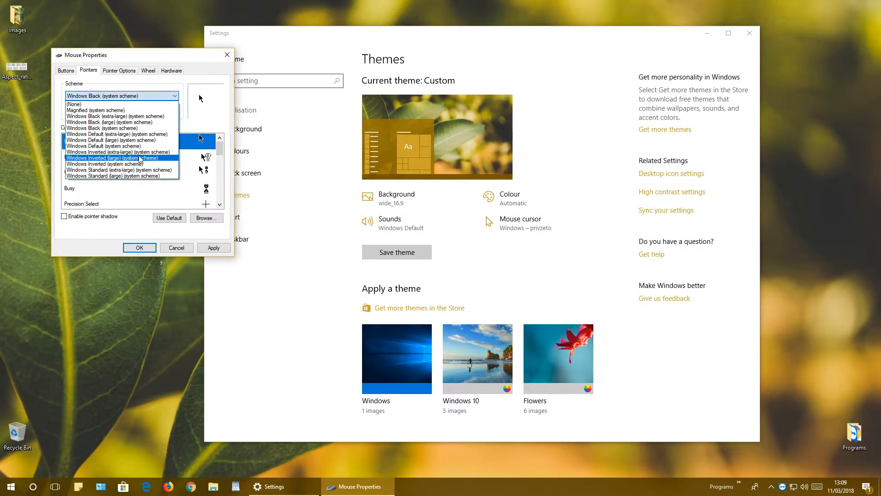
left_click(136, 176)
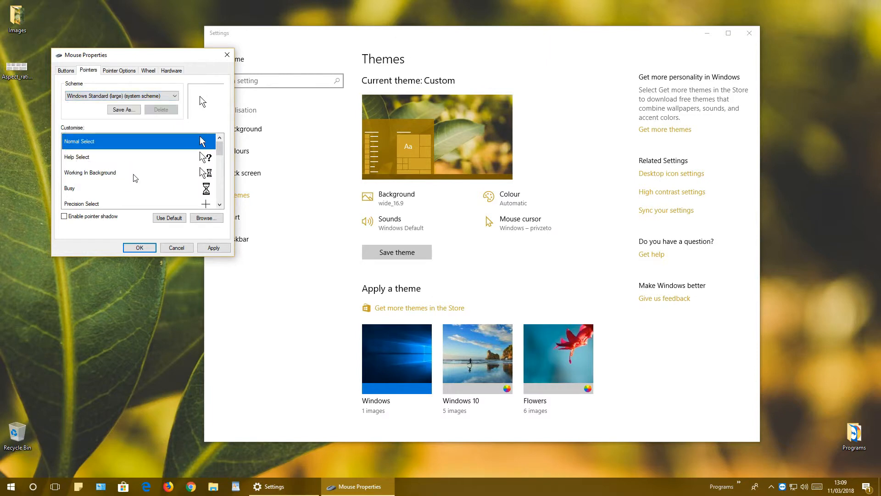
left_click(130, 95)
left_click(129, 112)
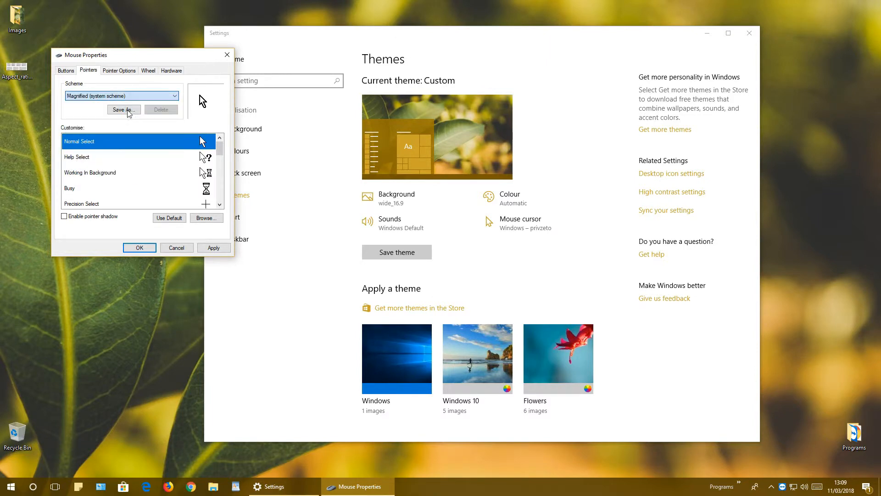
left_click(132, 96)
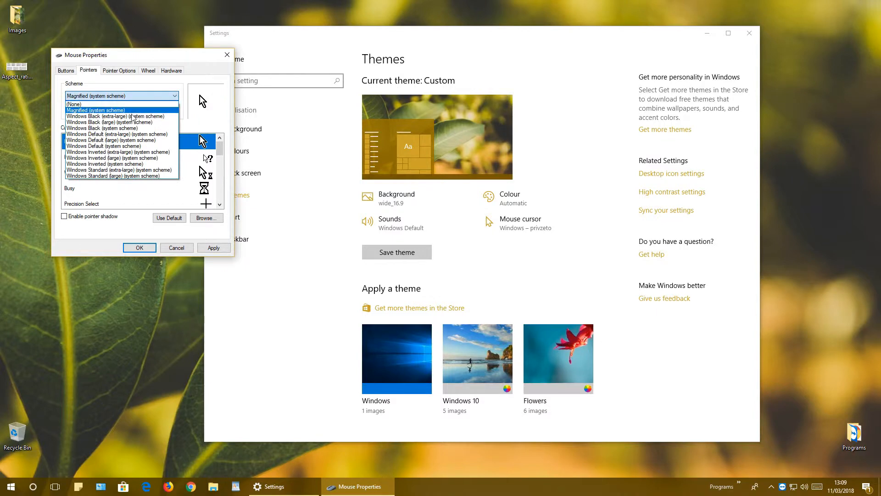
left_click(150, 242)
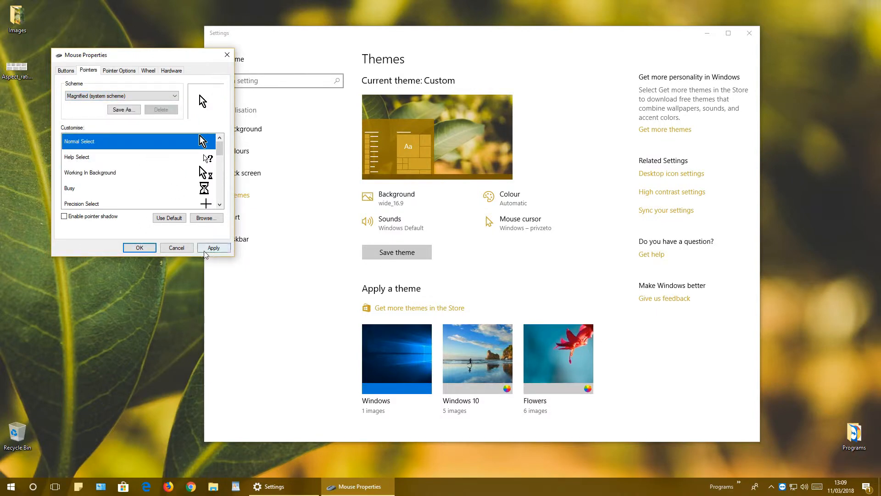
left_click(175, 248)
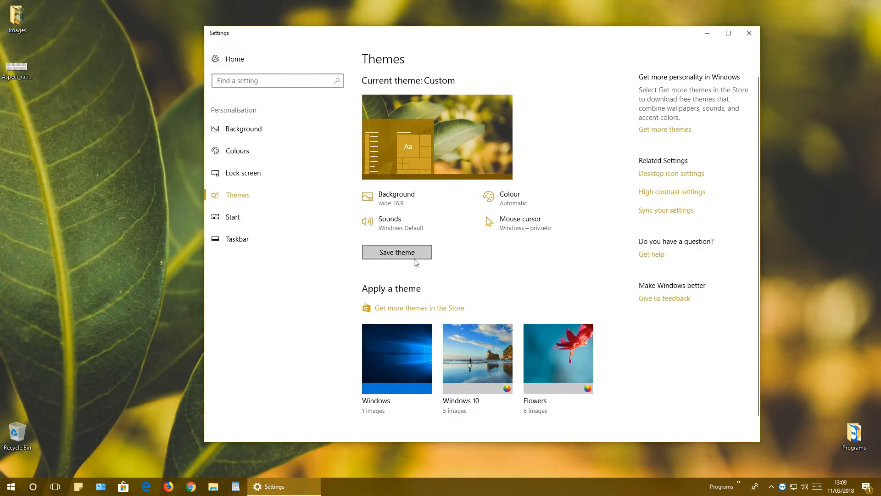
- Show the Computer, Network and Control Panel icons on the desktop through the desktop icon settings
scroll(395, 259, "down", 1)
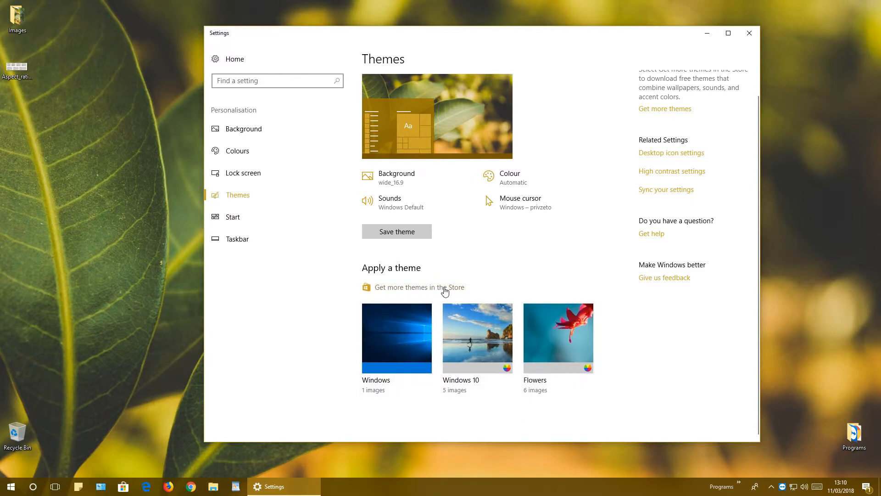
scroll(502, 332, "up", 1)
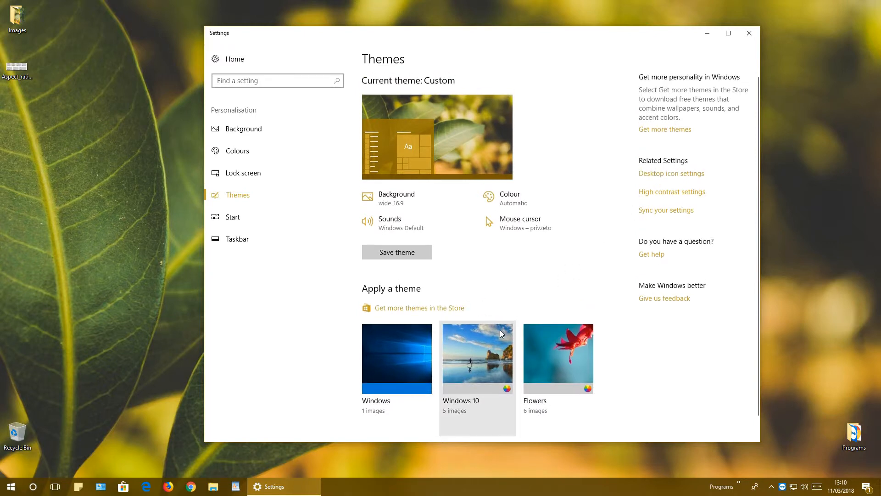
left_click(668, 174)
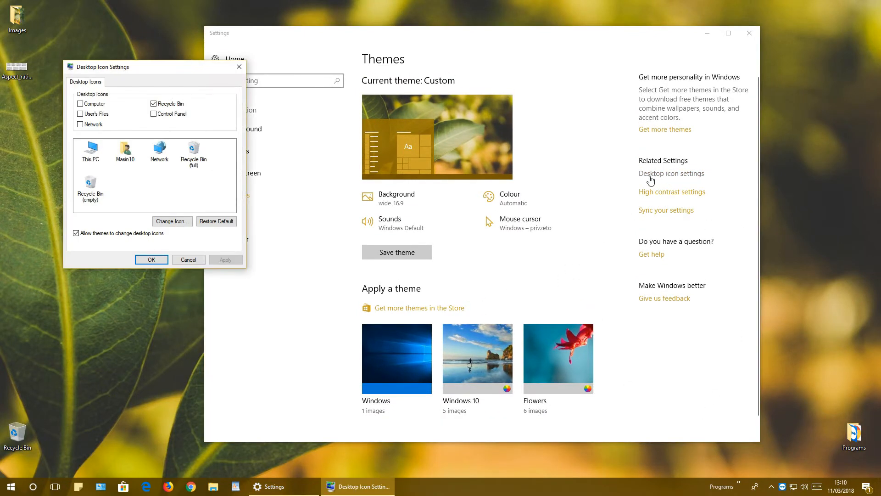
left_click(88, 106)
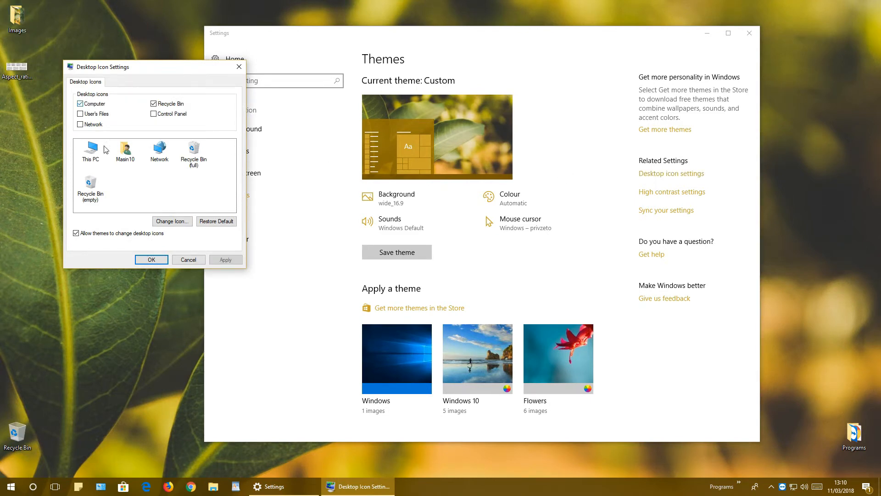
left_click(85, 125)
left_click(153, 261)
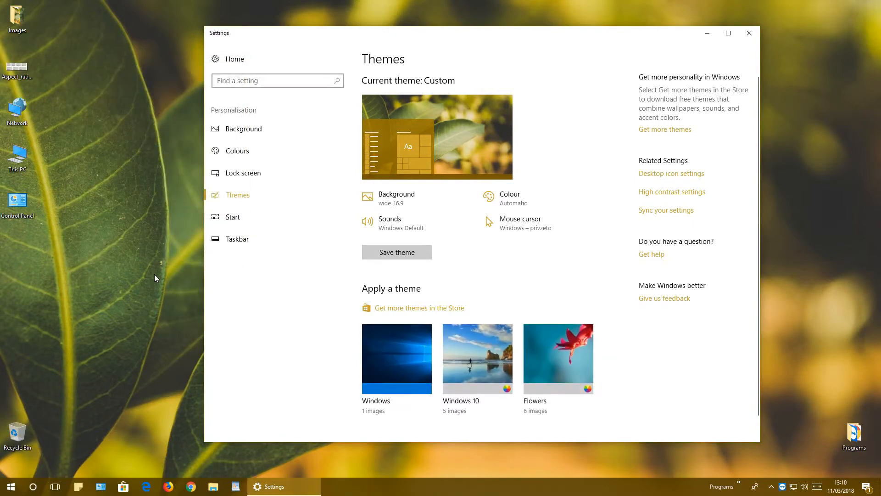
- Remove the Network and Control Panel icons from the desktop through the desktop icon settings
left_click(691, 174)
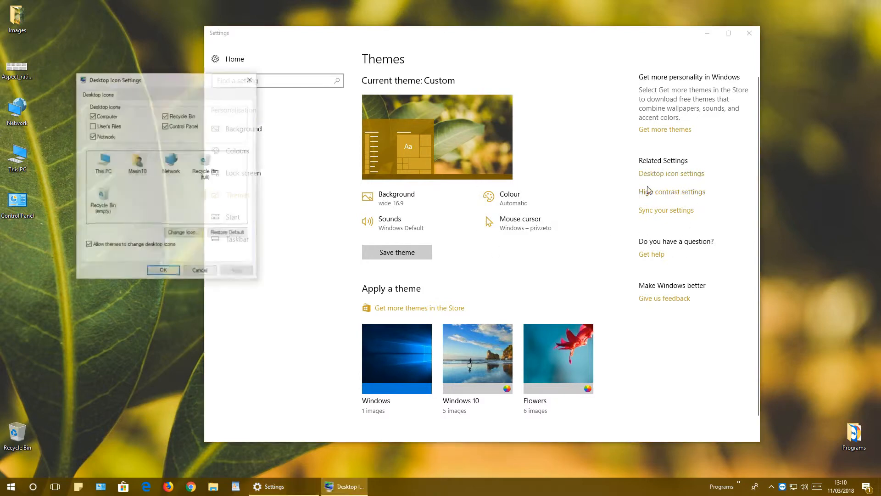
left_click(93, 137)
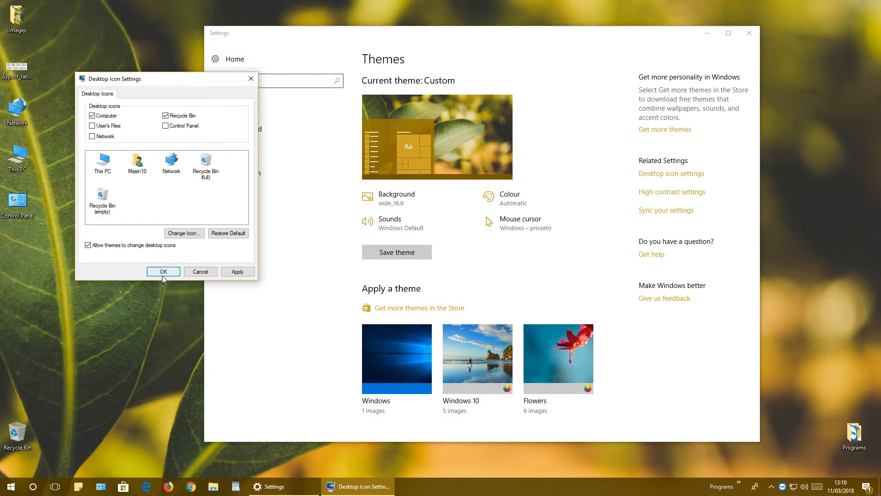
left_click(166, 126)
left_click(163, 271)
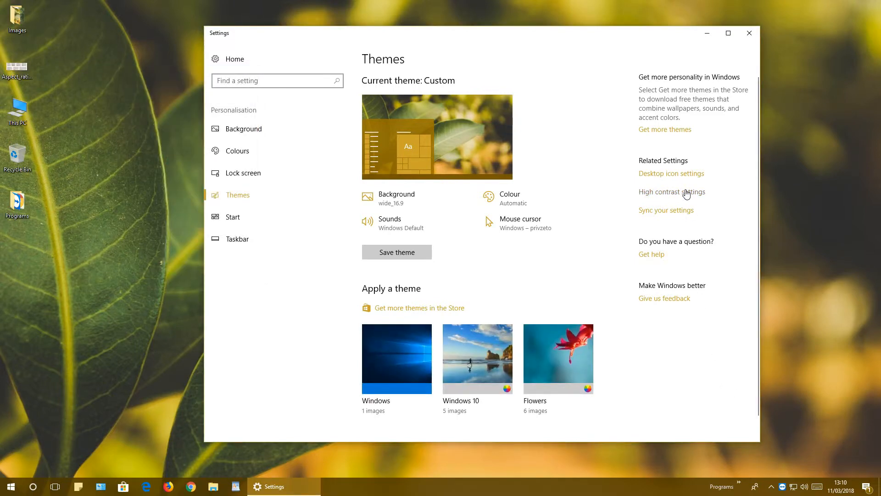
- Turn on Show more tiles on Start in the Start settings, comparing the Start menu before and after the change
left_click(237, 217)
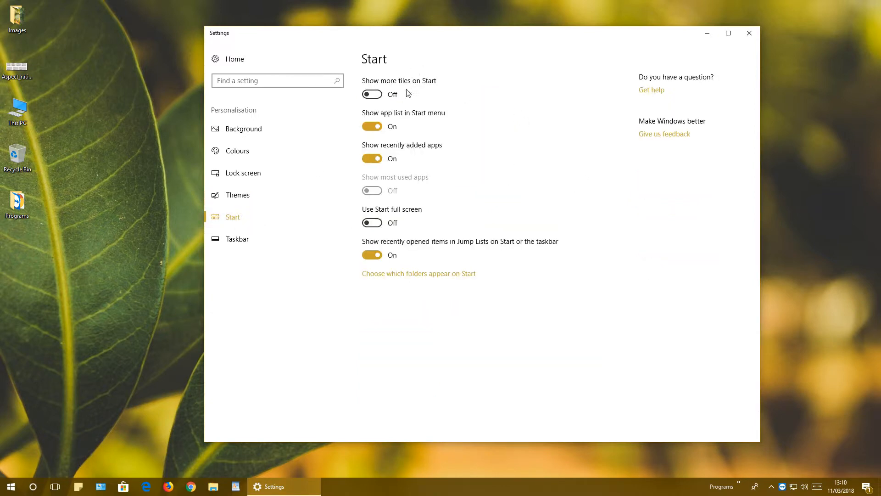
left_click(11, 486)
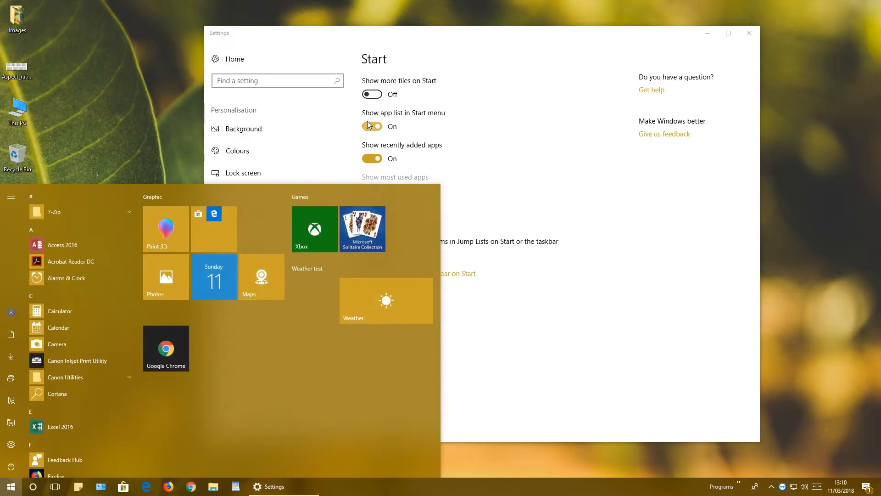
left_click(372, 94)
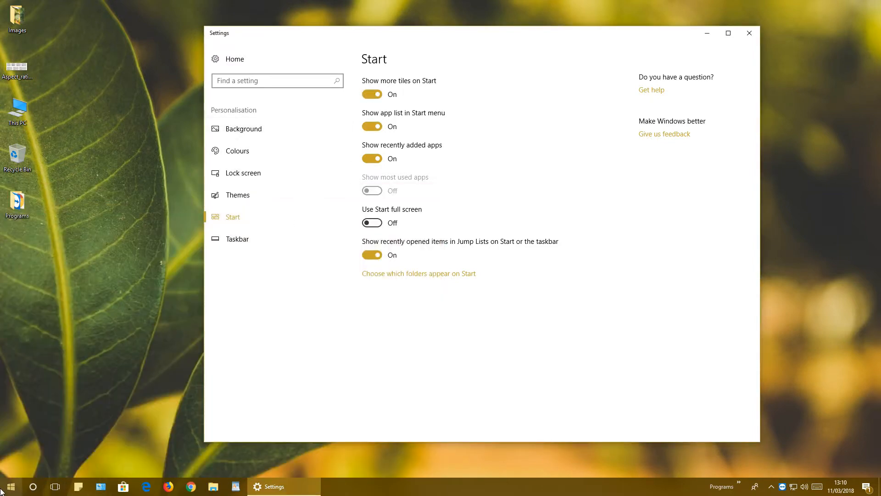
left_click(2, 490)
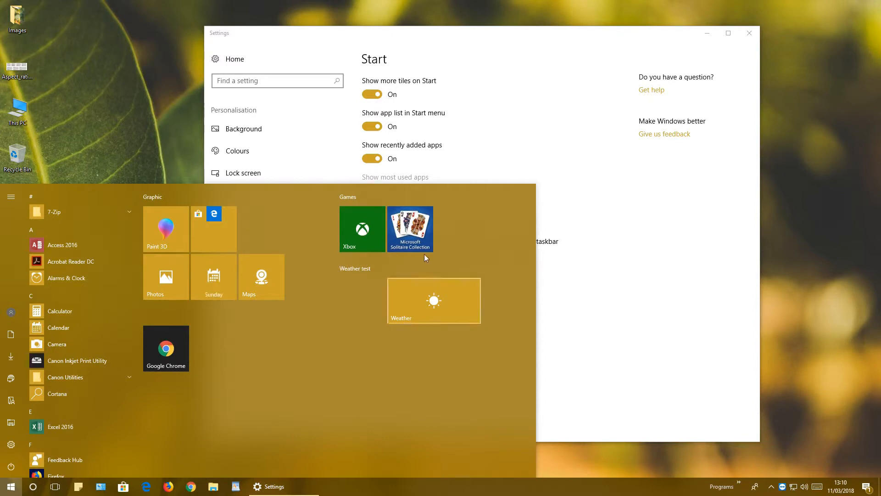
left_click(687, 325)
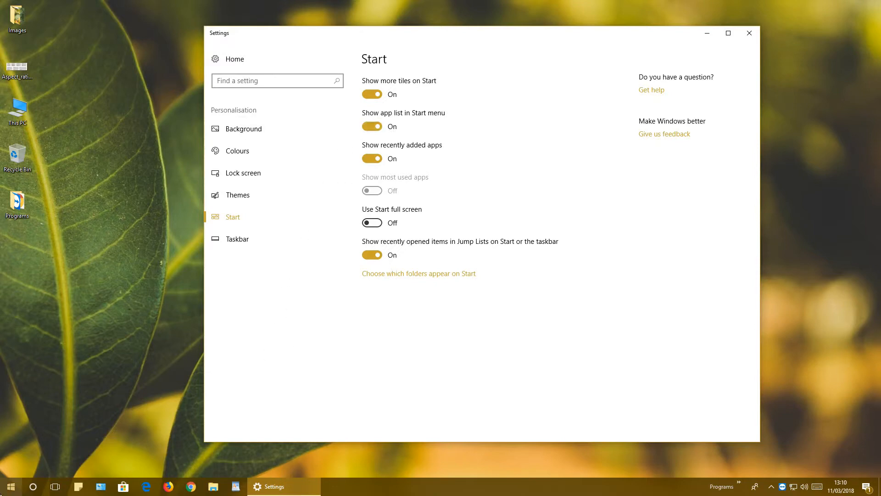
left_click(11, 486)
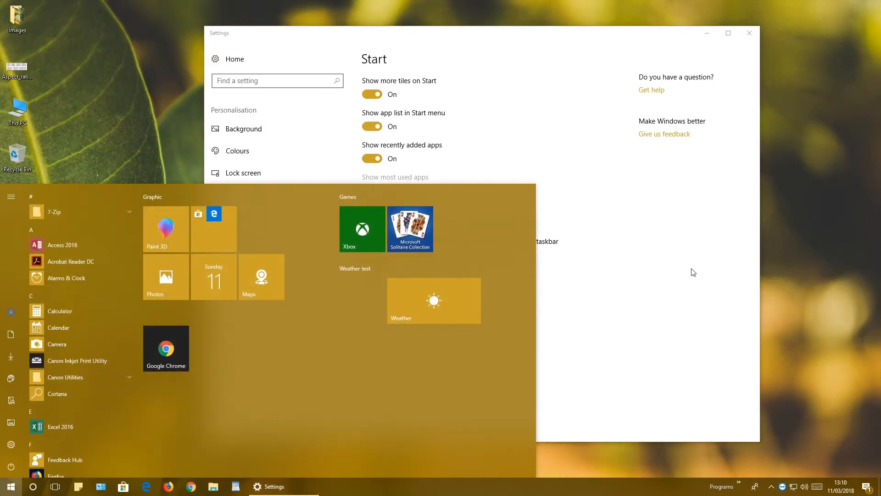
left_click(693, 272)
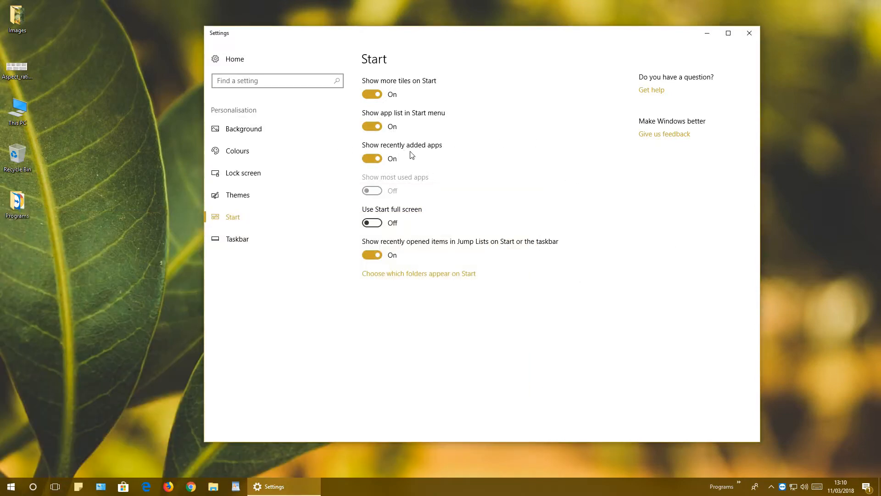
- Examine the app list in the Start menu and return to the Start settings
left_click(11, 486)
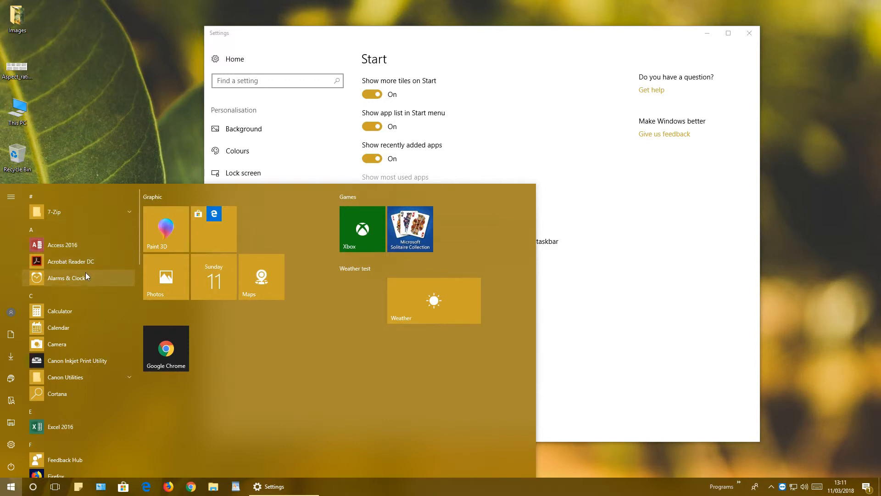
left_click(661, 271)
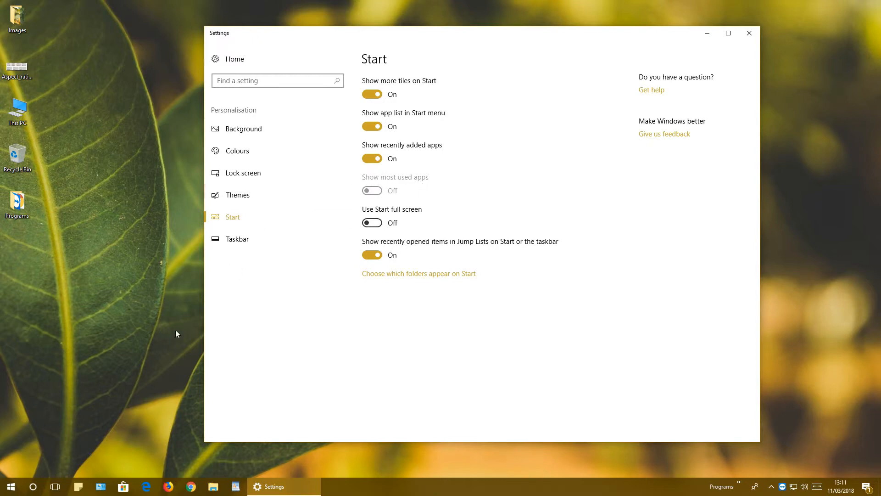
left_click(7, 489)
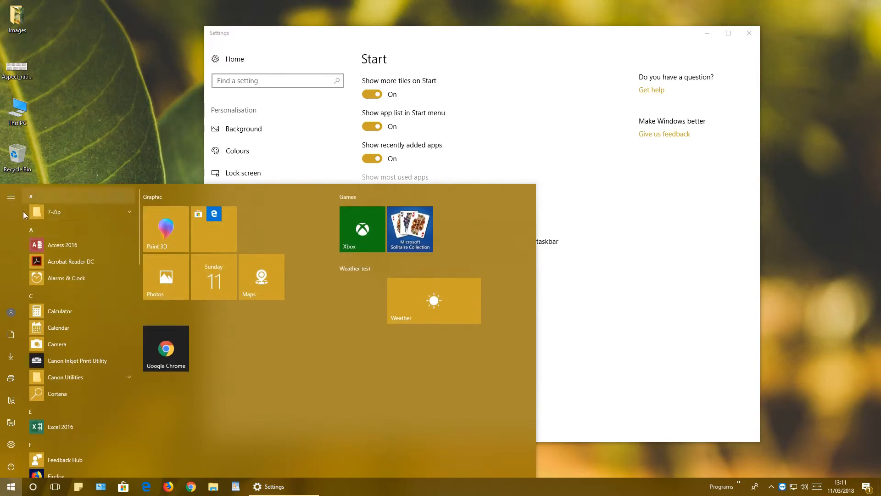
left_click(684, 321)
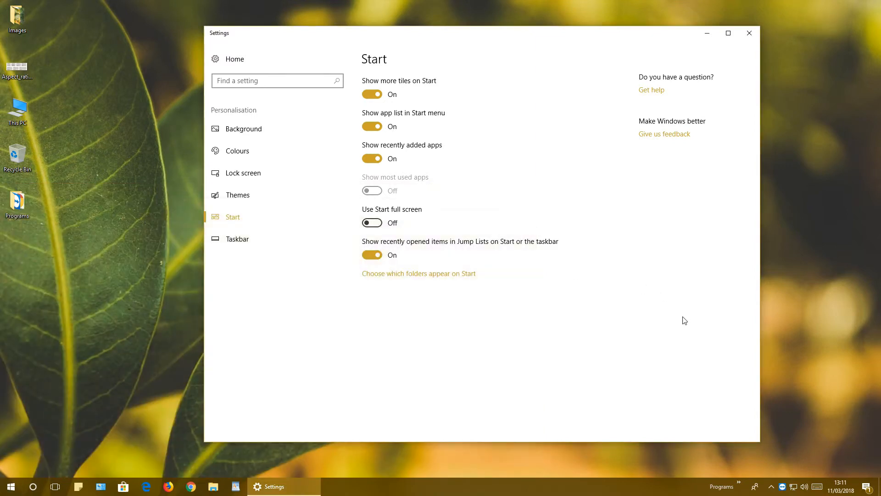
- Turn on Use Start full screen, view the full-screen Start, turn the option back off and check the regular Start menu
left_click(372, 223)
left_click(11, 486)
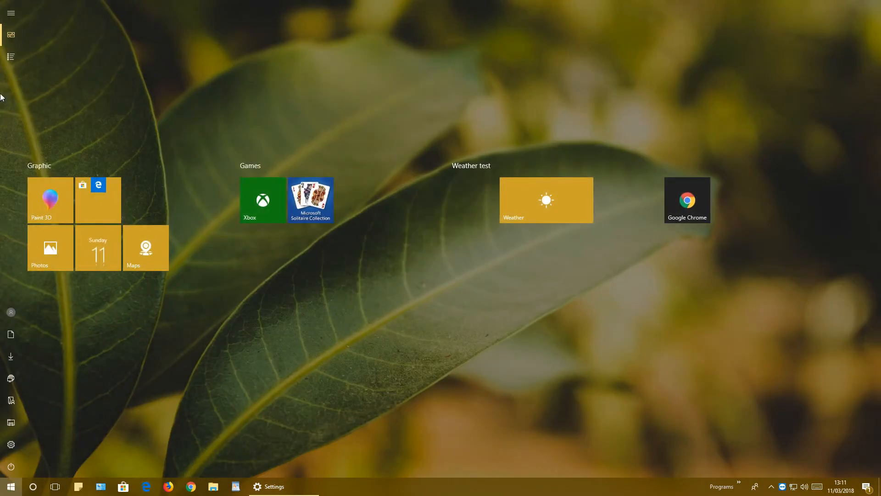
left_click(11, 487)
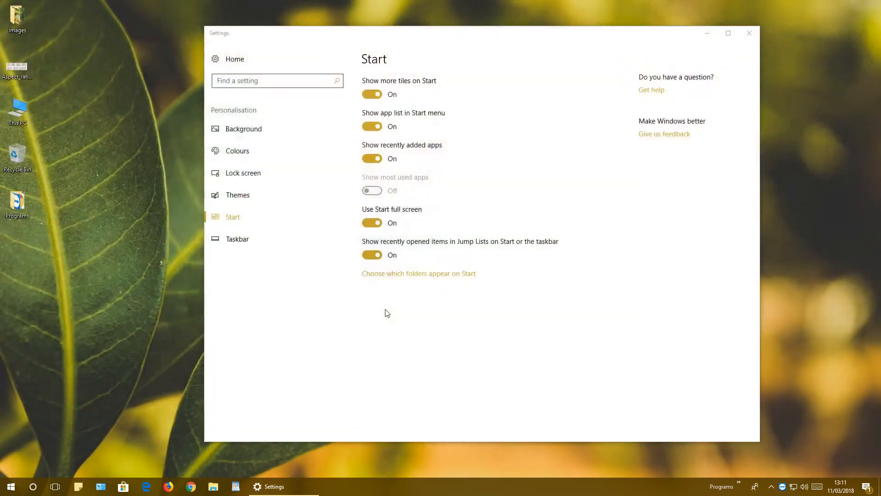
left_click(372, 222)
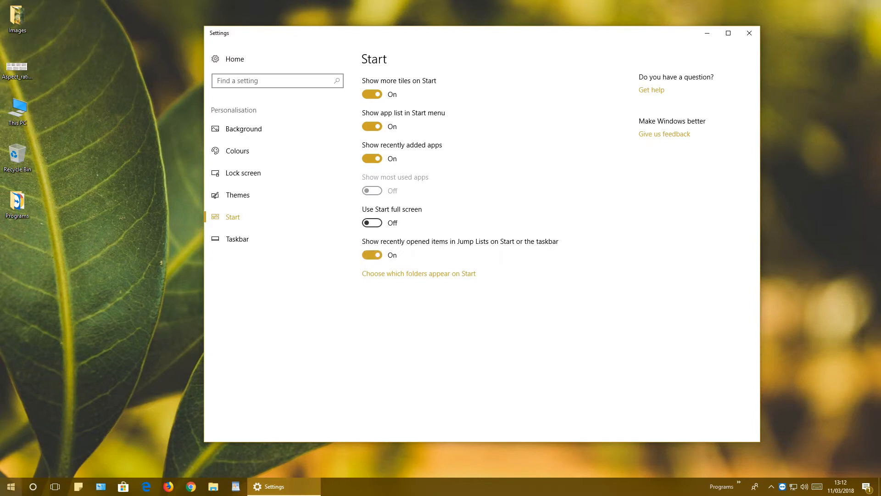
left_click(11, 486)
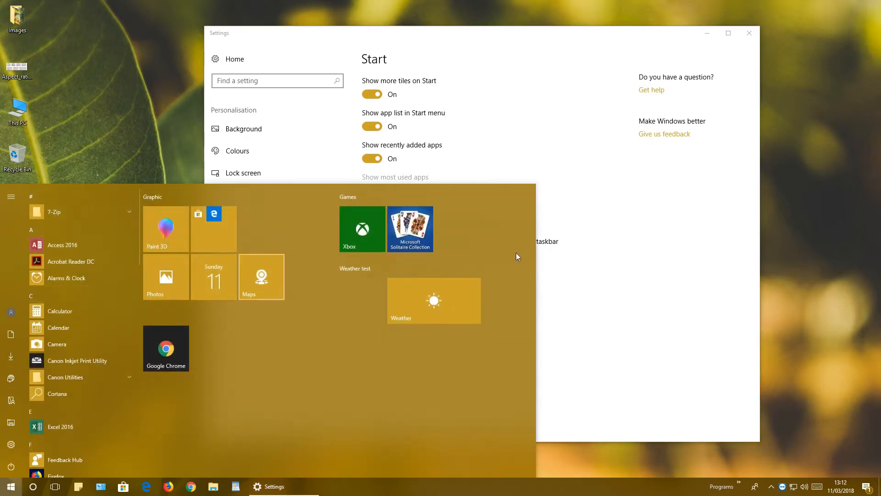
left_click(589, 287)
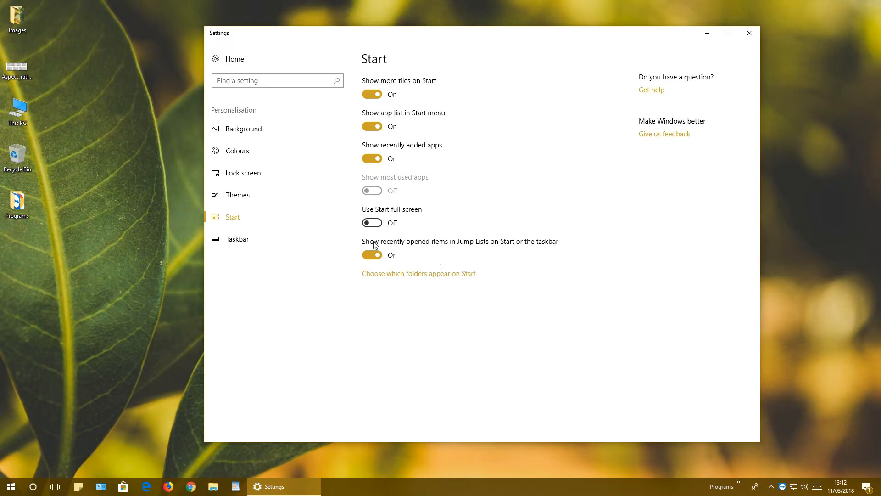
left_click(11, 486)
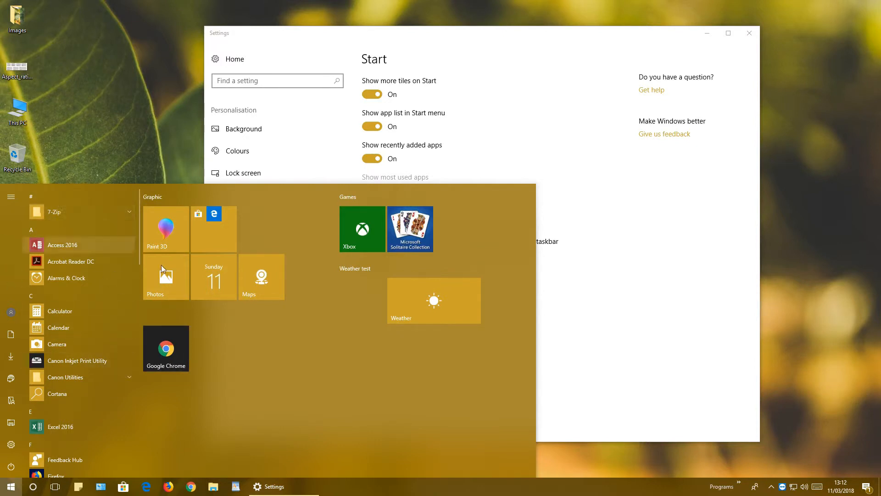
left_click(643, 314)
- Open the Taskbar settings and unlock the taskbar
left_click(246, 236)
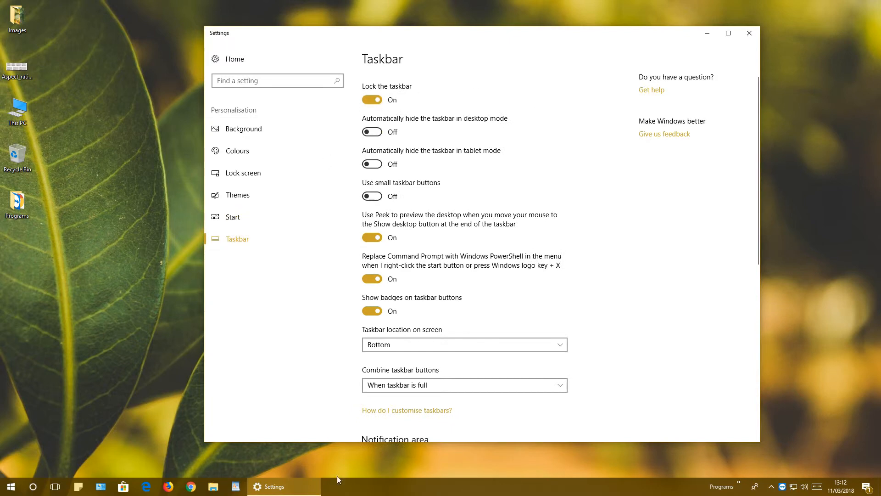
left_click(372, 100)
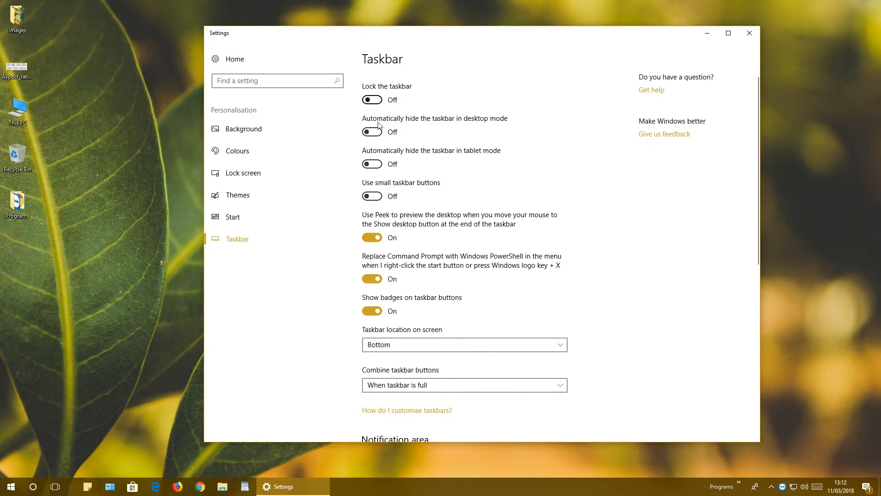
- Focus the unlocked taskbar to inspect it, and turn Lock the taskbar back on
left_click(372, 478)
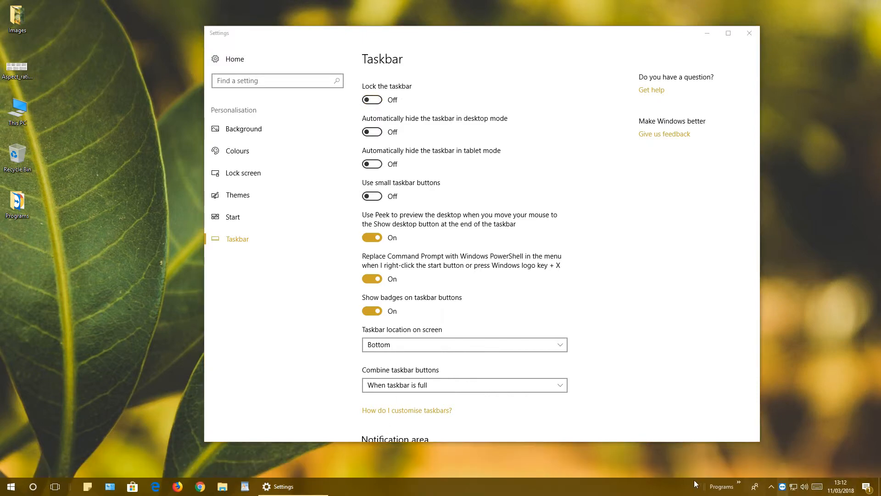
left_click(371, 100)
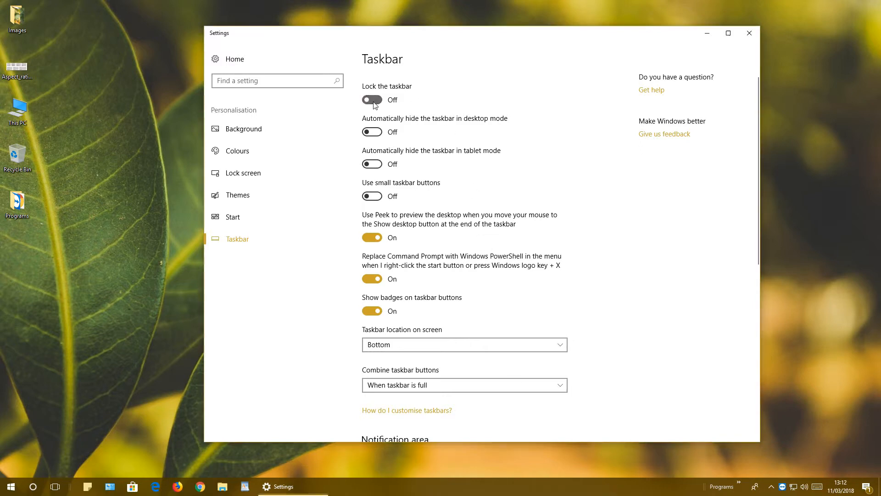
- Turn automatic taskbar hiding on and back off, first for desktop mode and likewise for tablet mode
left_click(380, 135)
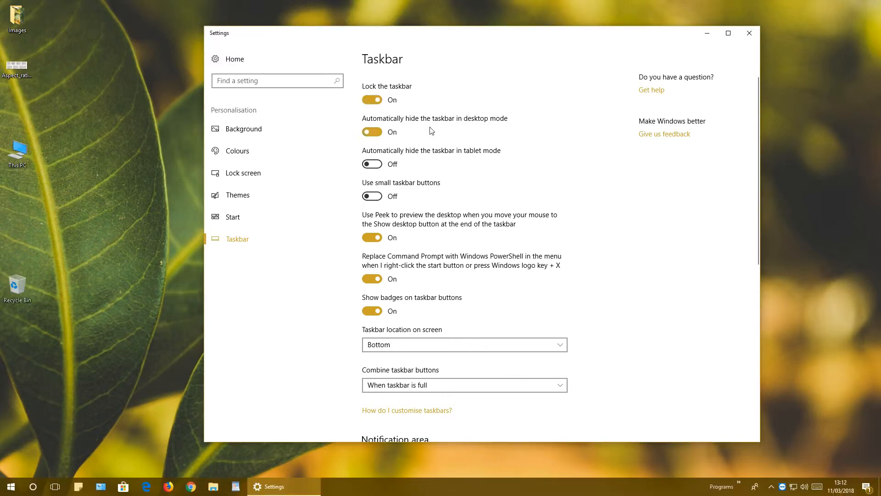
mouse_move(410, 492)
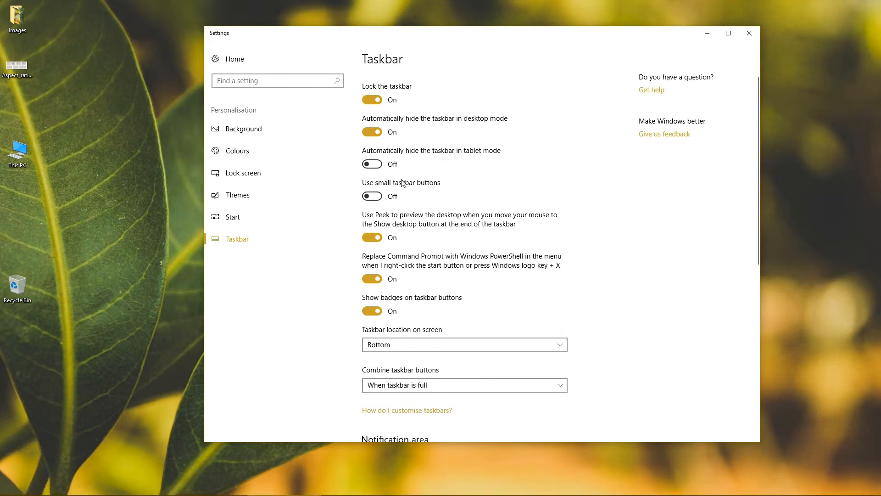
left_click(370, 132)
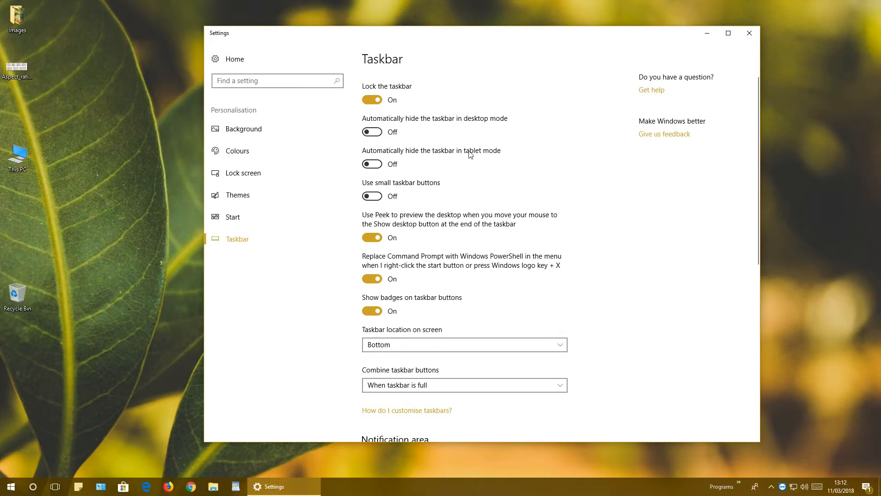
left_click(372, 164)
left_click(371, 165)
- Switch to Tablet mode from the action centre, view the Taskbar settings in it, and switch Tablet mode back off
left_click(871, 489)
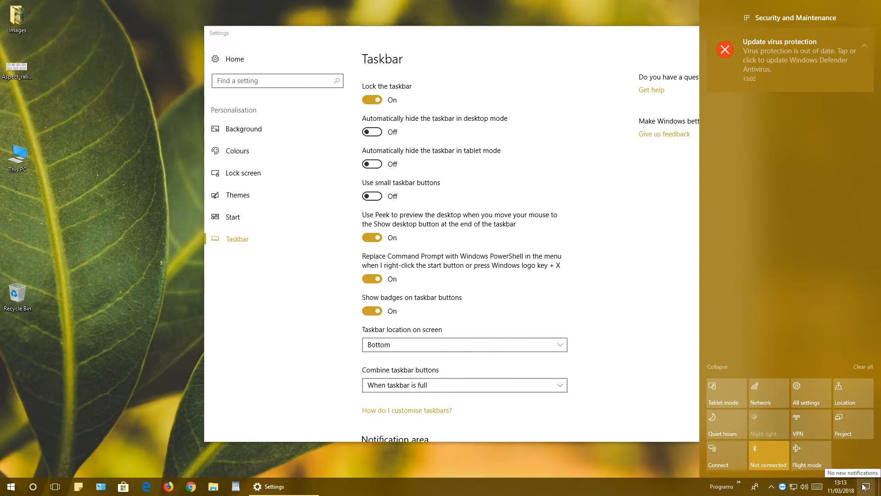
left_click(731, 399)
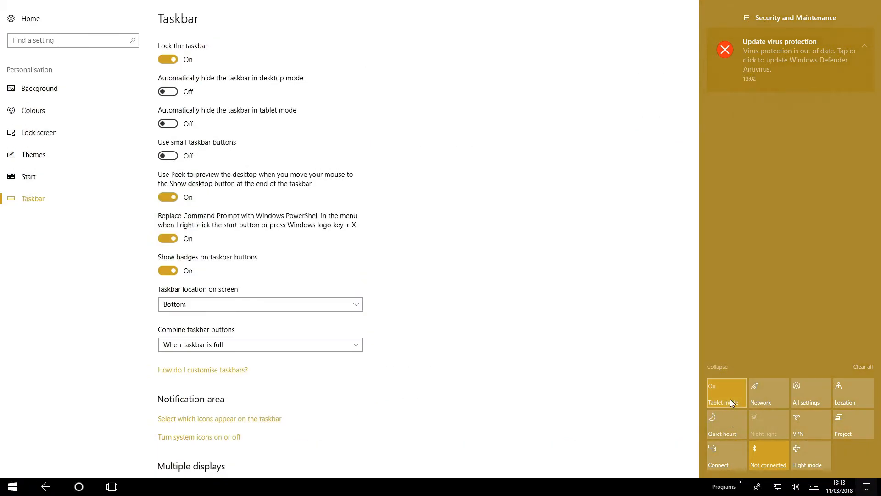
left_click(539, 331)
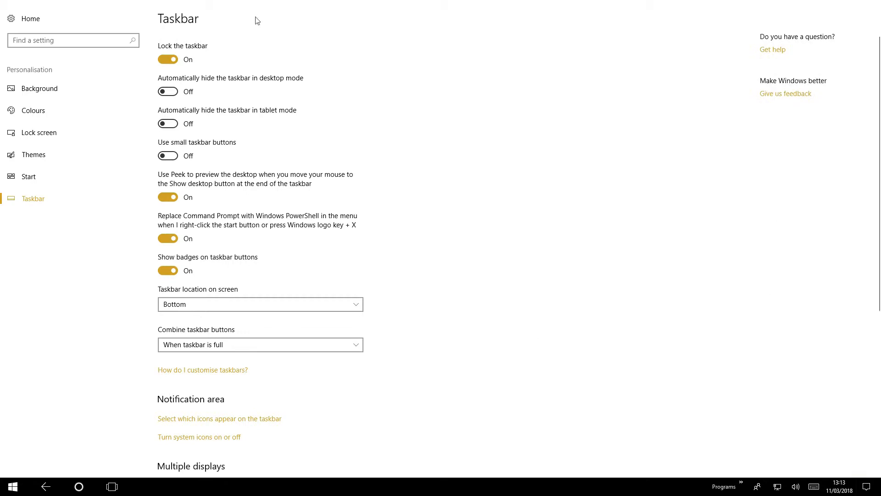
left_click(867, 487)
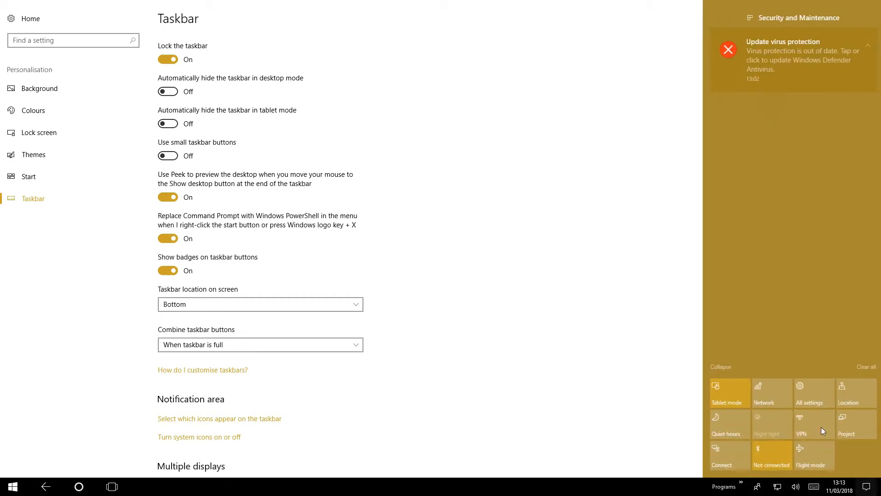
left_click(718, 392)
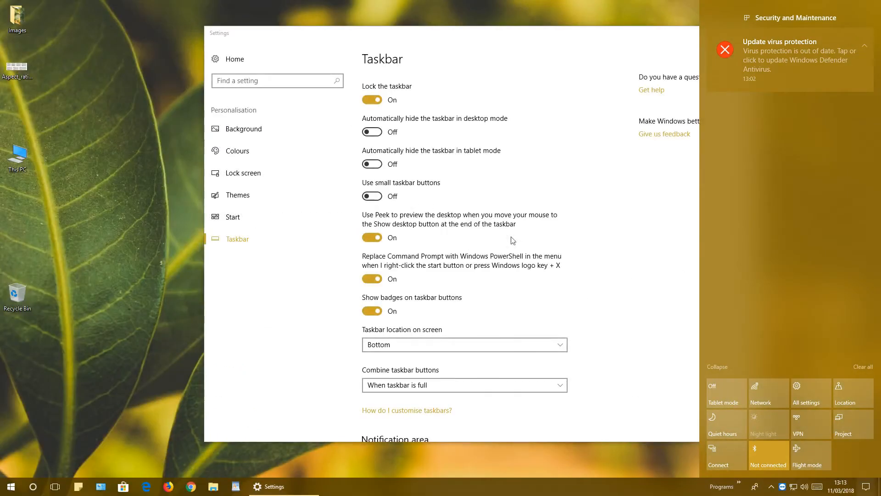
left_click(598, 198)
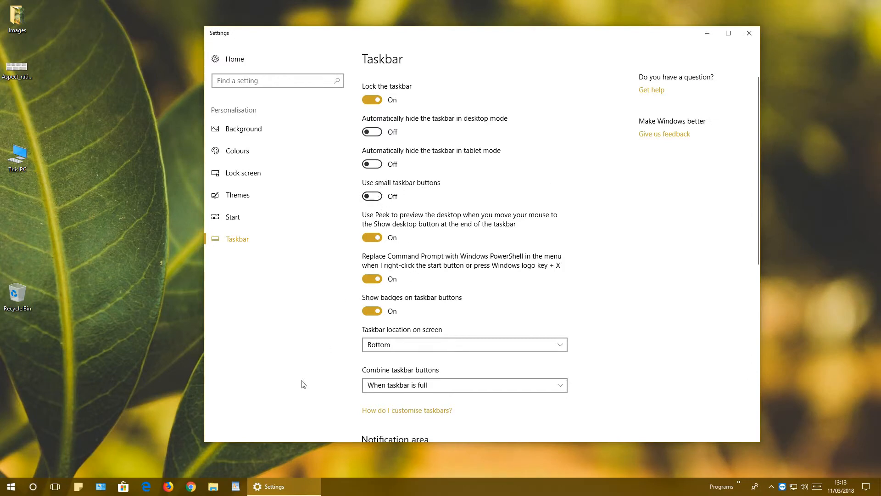
- Turn Use small taskbar buttons on to preview the smaller taskbar, and turn it back off
left_click(372, 197)
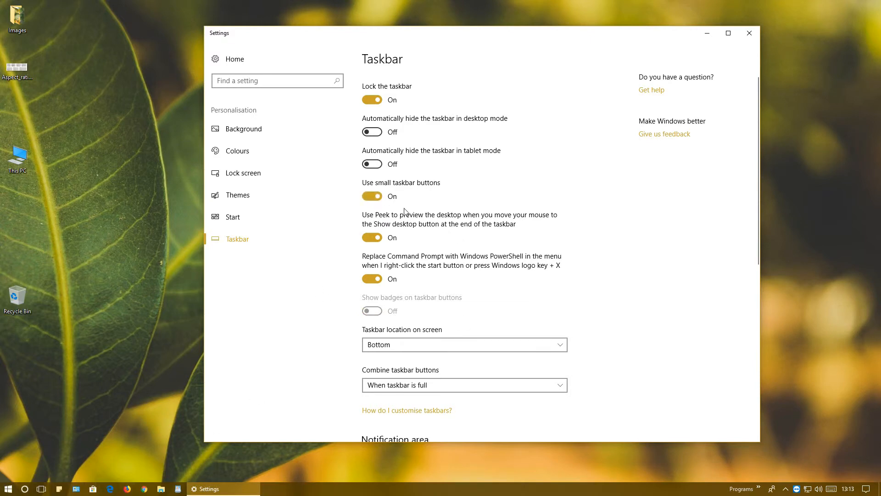
left_click(374, 196)
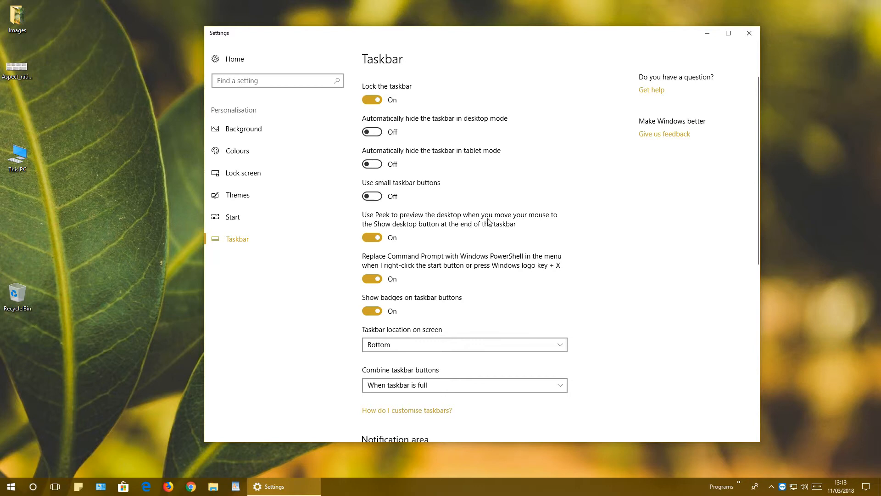
- Turn the desktop Peek option off and back on, peek at and show the desktop, and restore the Settings window
left_click(378, 239)
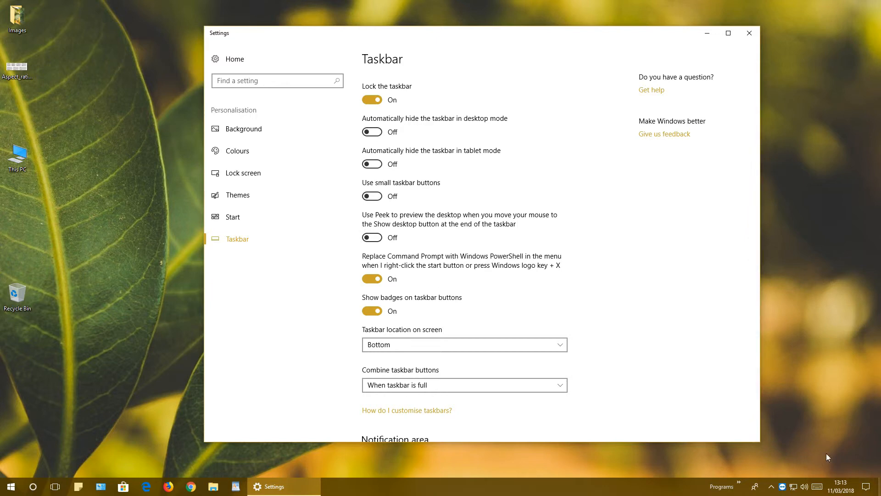
left_click(373, 244)
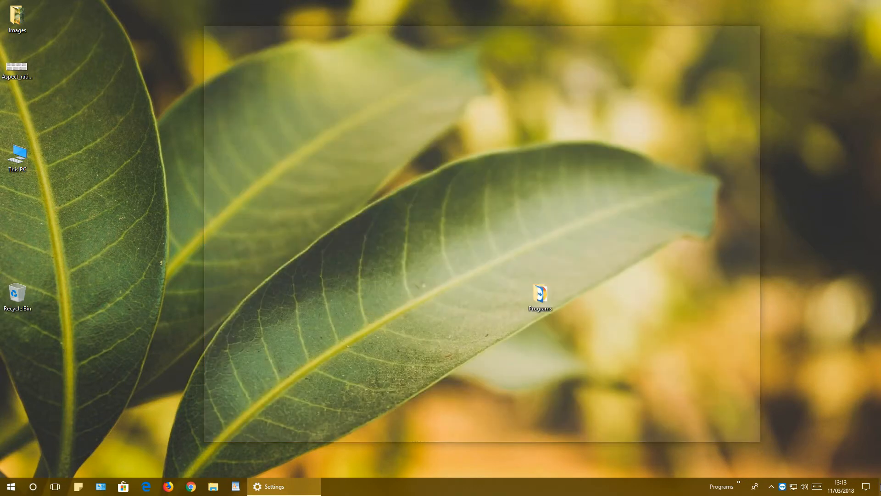
left_click(879, 487)
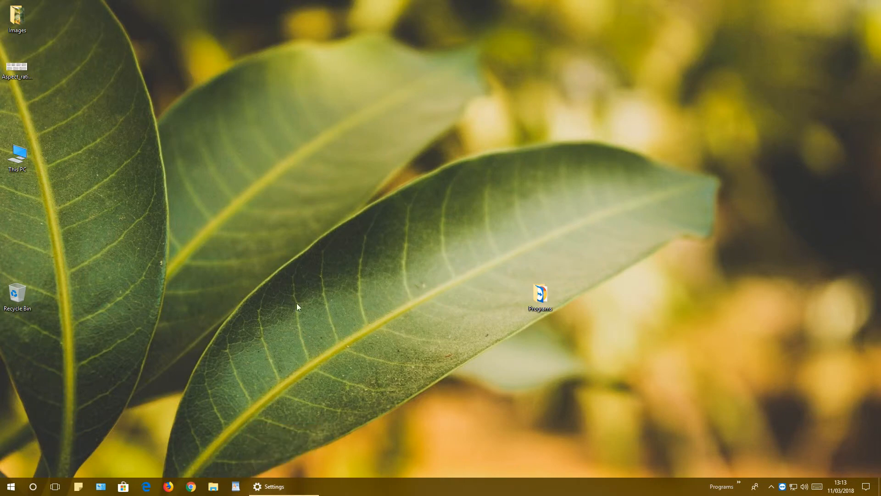
left_click(259, 486)
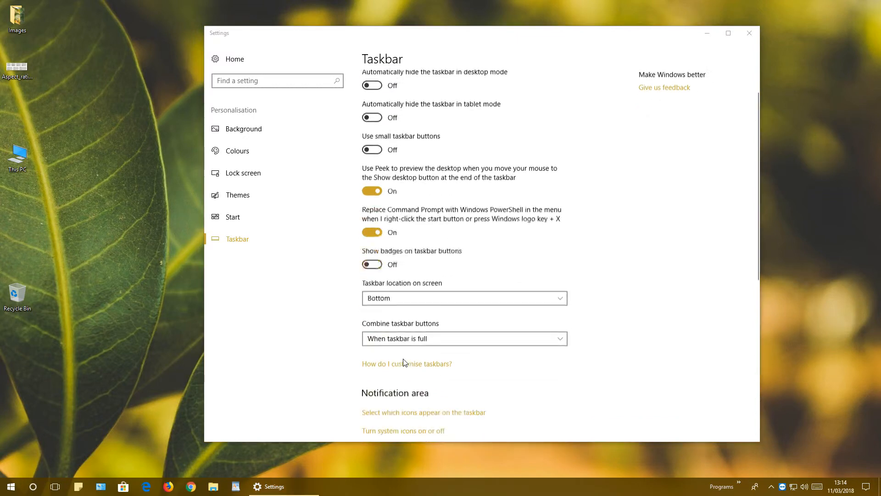
- Turn Show badges on taskbar buttons on, check the taskbar icons, and turn it back off
scroll(404, 364, "down", 2)
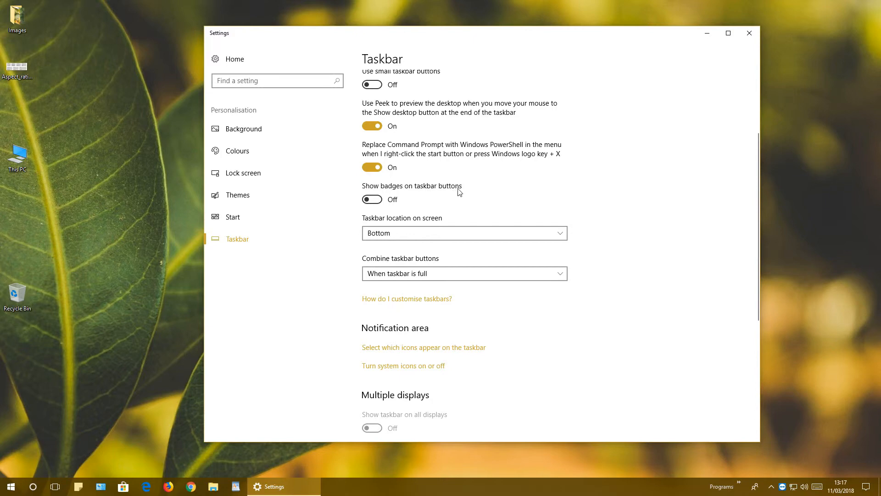
left_click(376, 200)
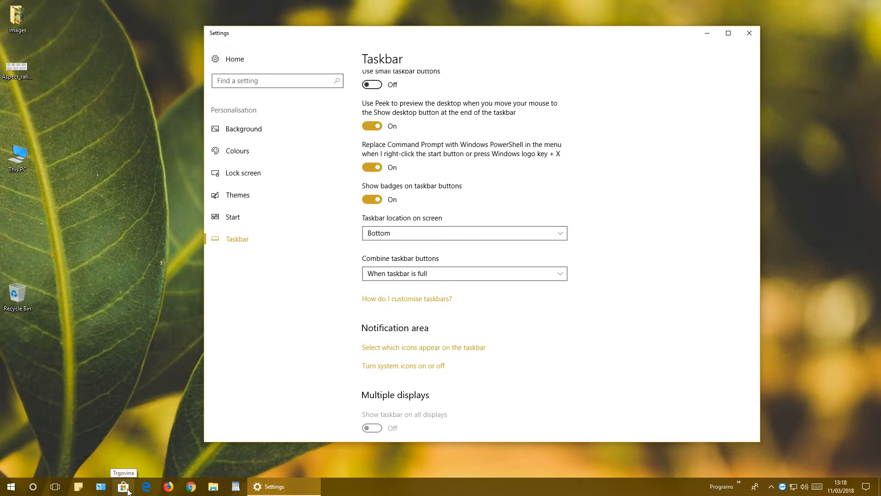
left_click(372, 200)
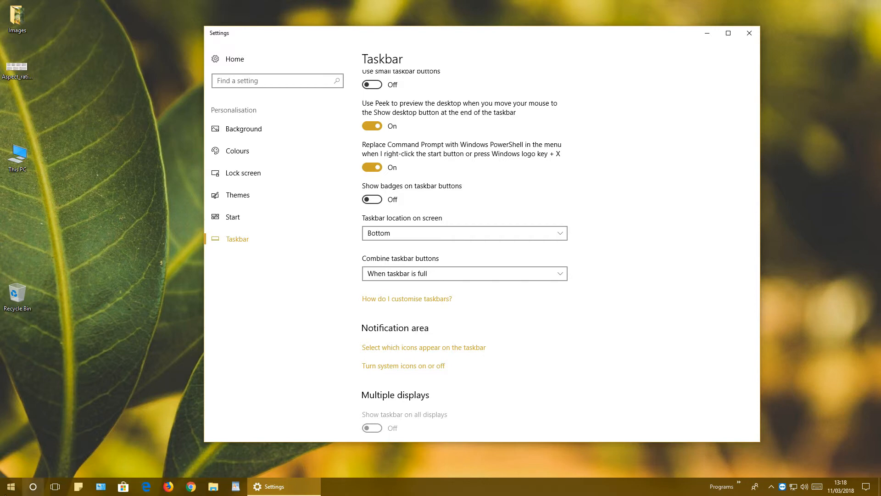
- Find the Mail app by searching for "mail", pin it to the taskbar, and turn on Show badges on taskbar buttons
left_click(11, 486)
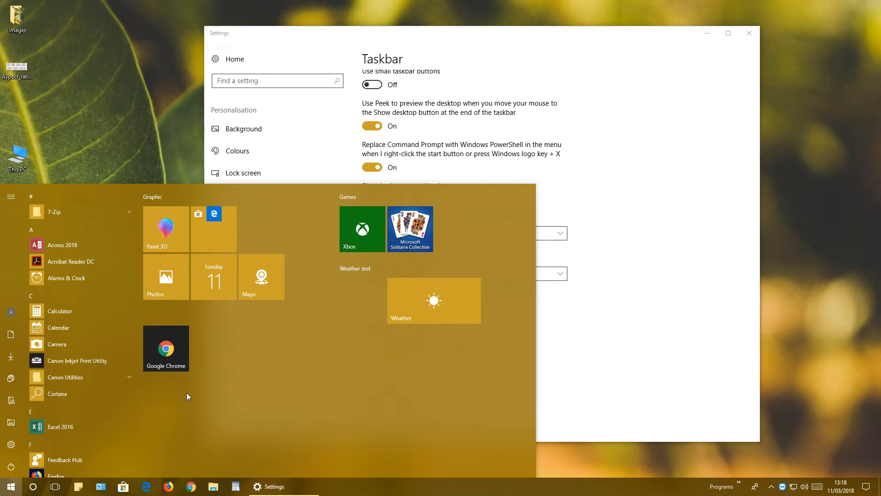
type("mail")
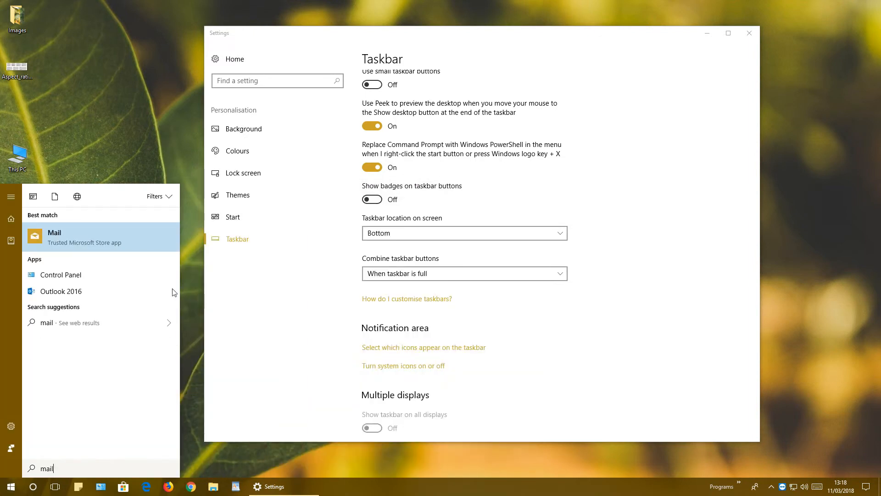
right_click(78, 233)
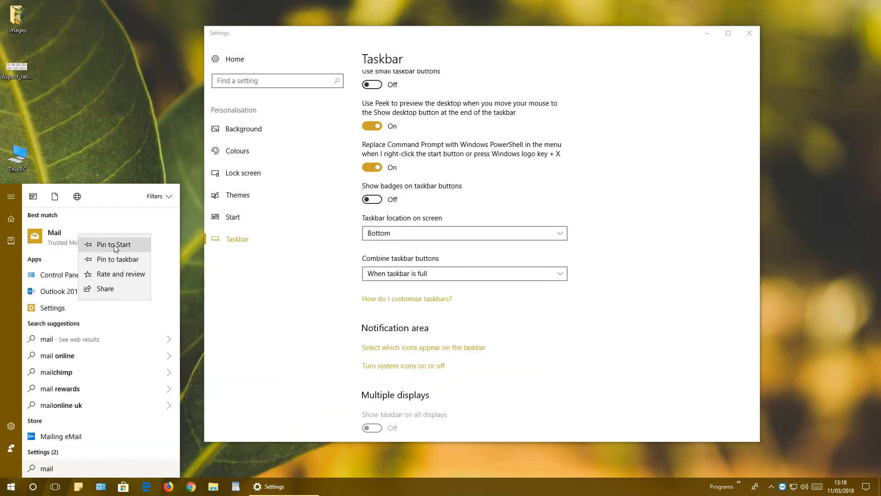
left_click(120, 260)
left_click(399, 322)
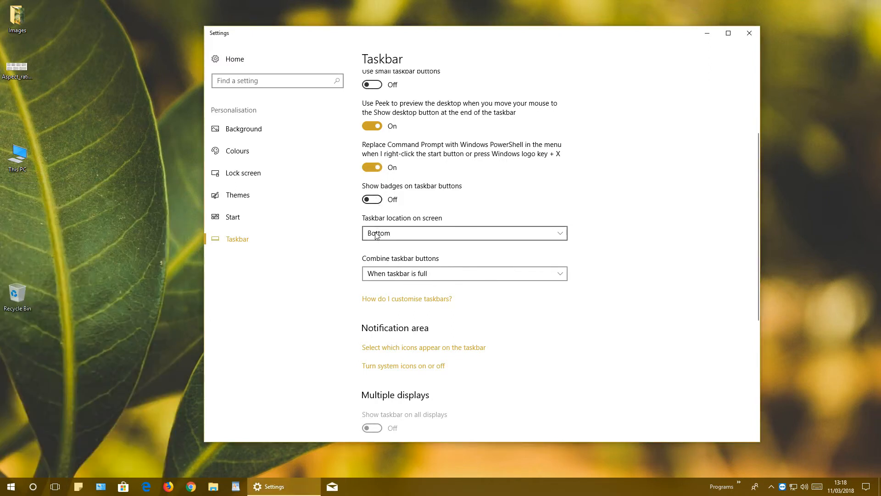
left_click(372, 199)
- Set the taskbar location on screen to Left, to Top, and back to Bottom
left_click(429, 232)
left_click(409, 191)
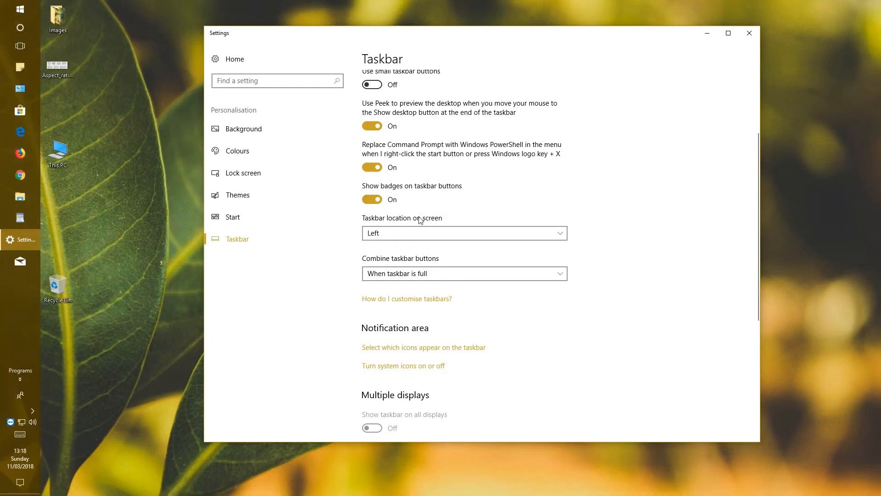
left_click(420, 233)
left_click(412, 248)
left_click(413, 233)
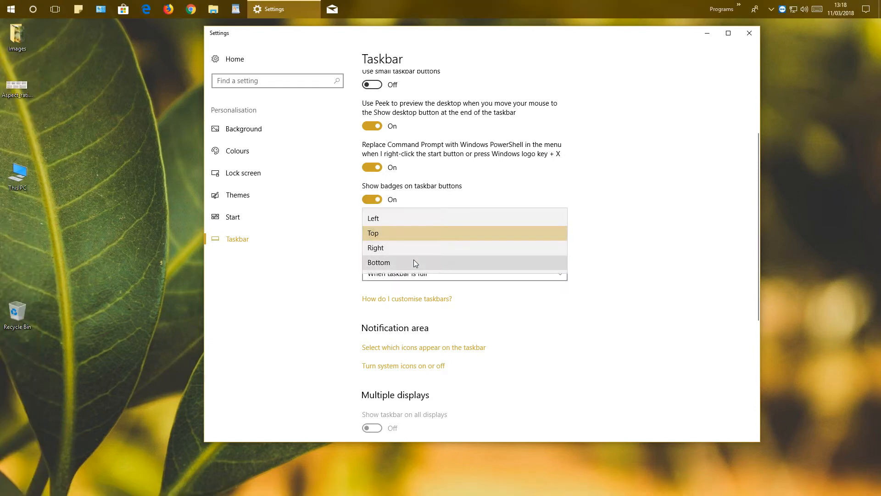
left_click(414, 261)
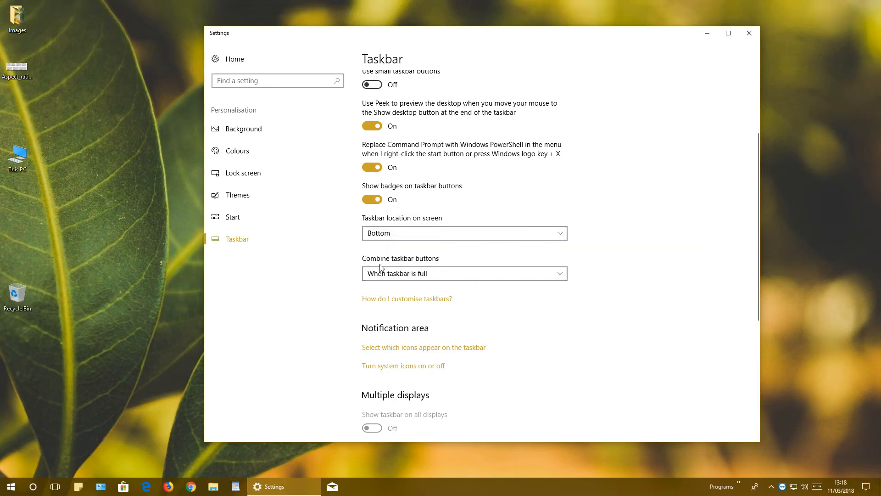
- Switch Combine taskbar buttons between Always hide labels and When taskbar is full to compare them, ending on When taskbar is full
left_click(445, 275)
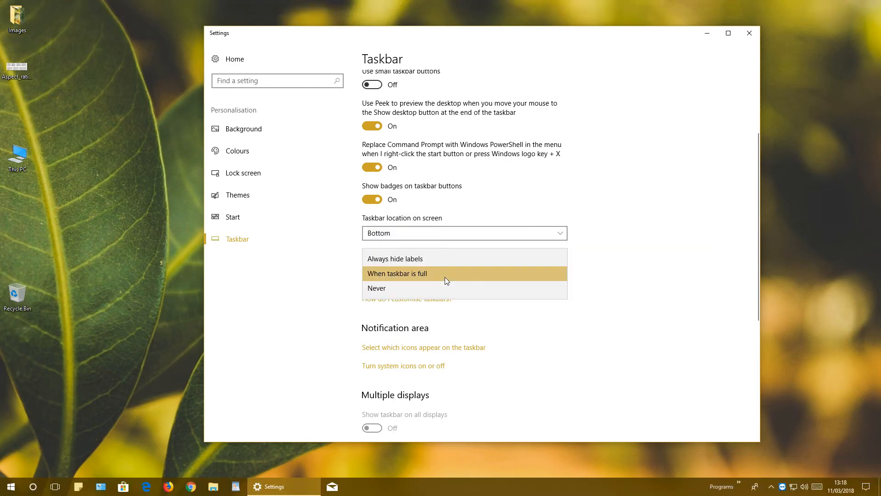
left_click(424, 260)
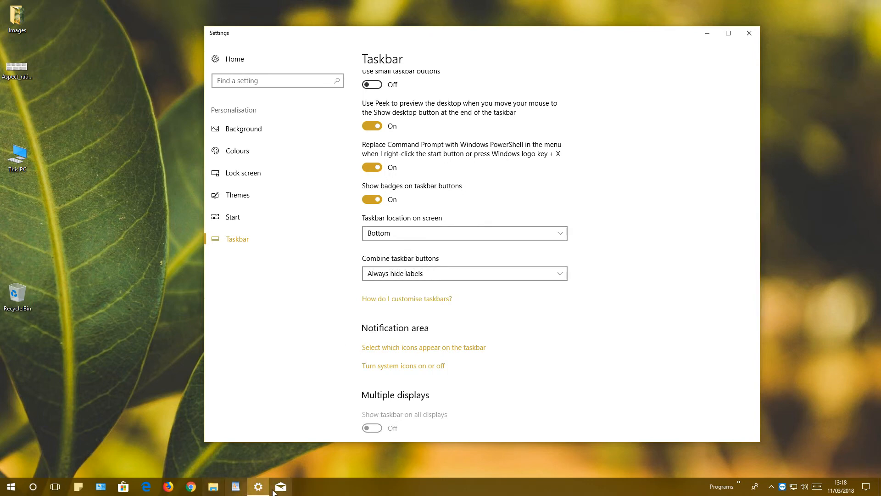
left_click(432, 273)
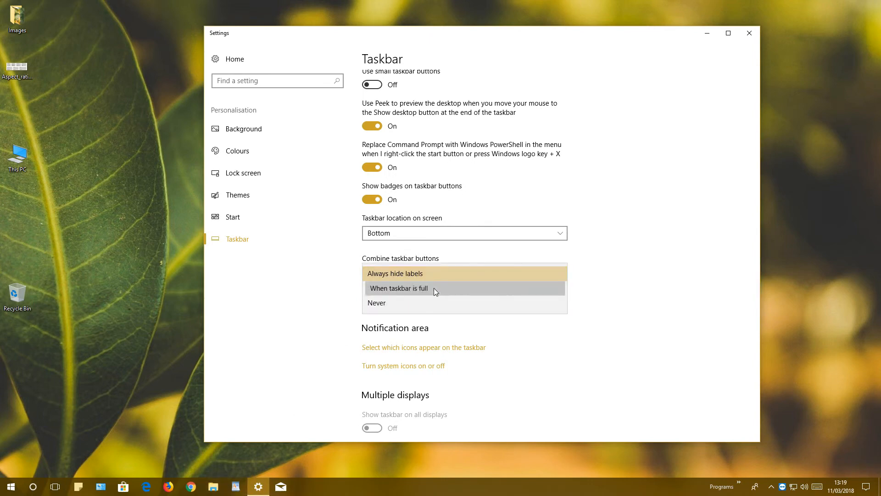
left_click(434, 288)
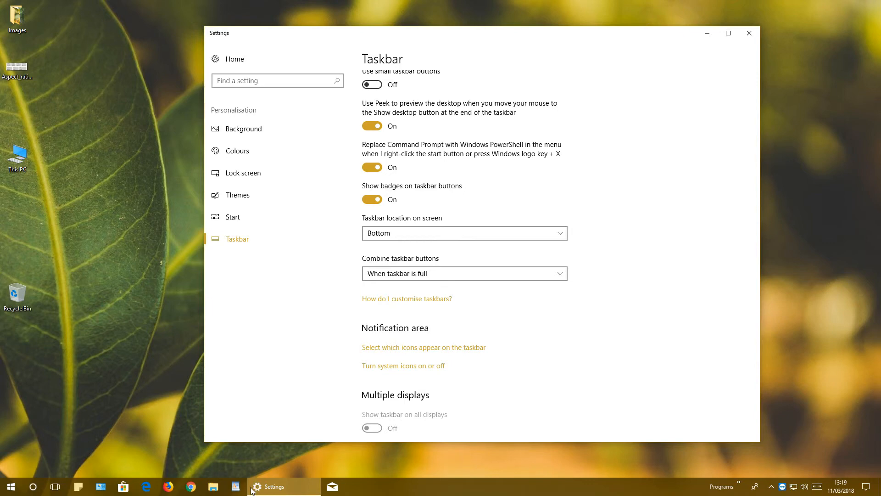
left_click(415, 271)
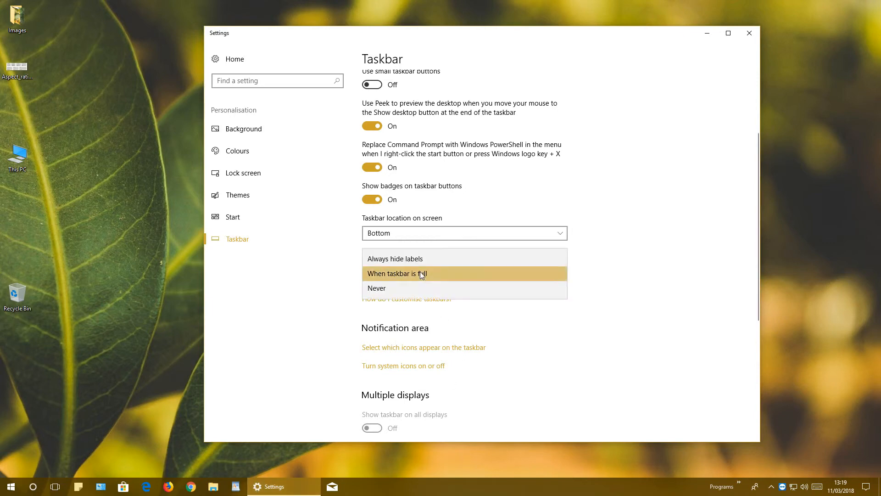
left_click(425, 260)
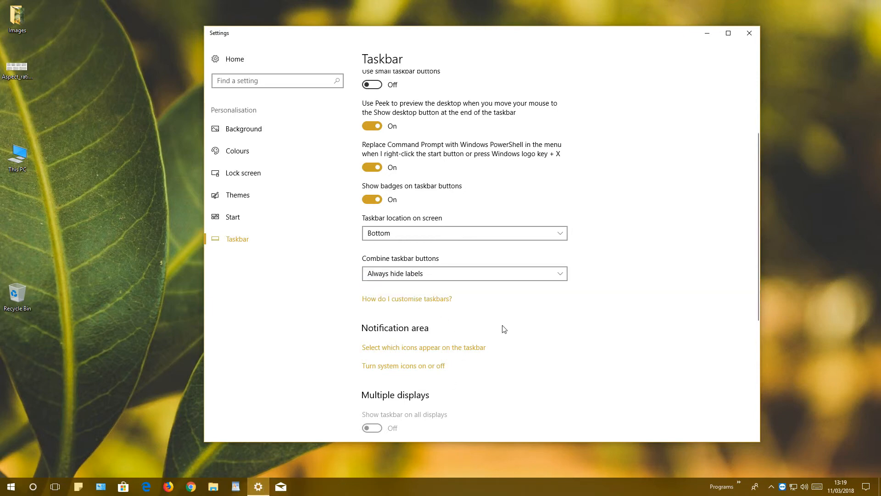
left_click(485, 273)
left_click(434, 288)
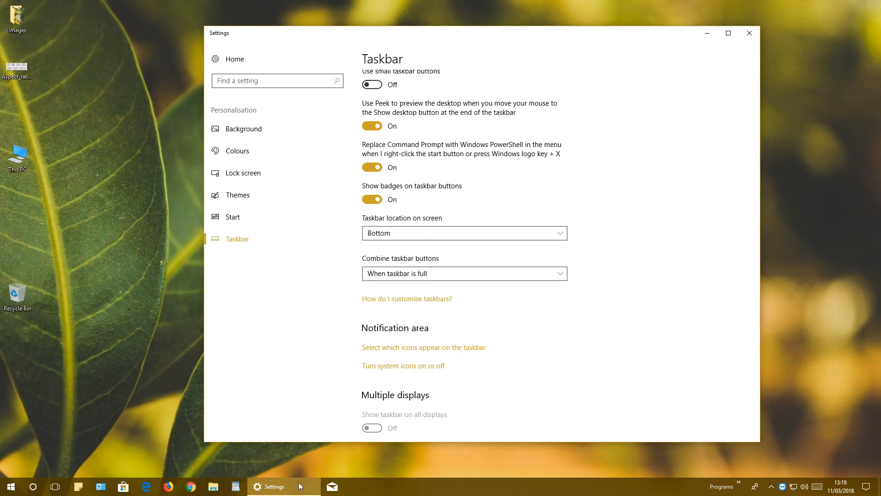
- Open the help page on how to customise taskbars and close the browser to return to the Taskbar settings
left_click(420, 300)
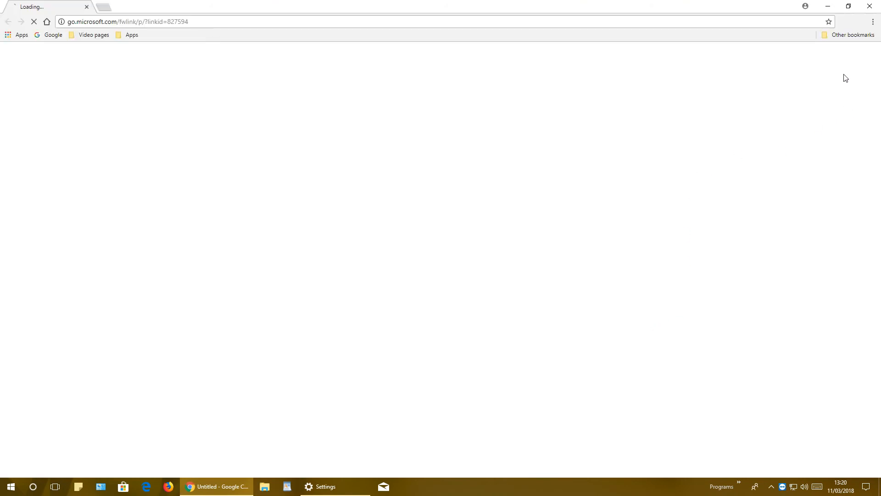
left_click(871, 10)
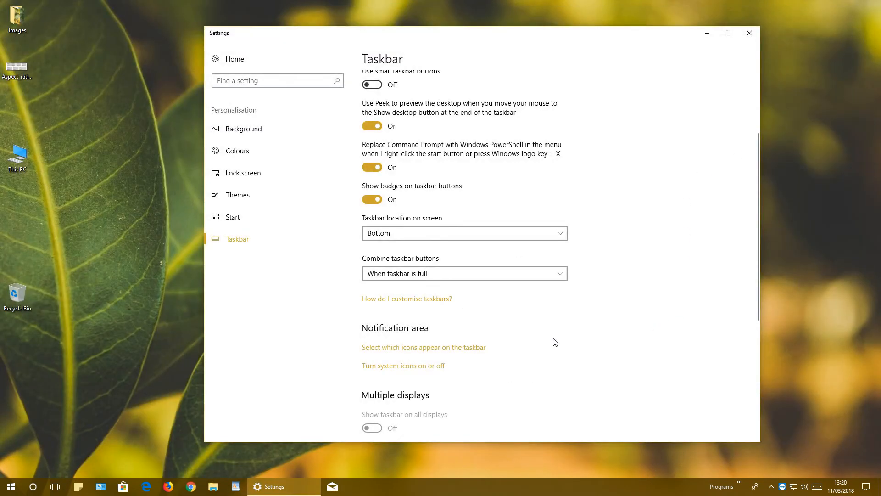
- Turn on the Windows Defender notification icon among the icons that appear on the taskbar, and return to the Taskbar settings
left_click(444, 348)
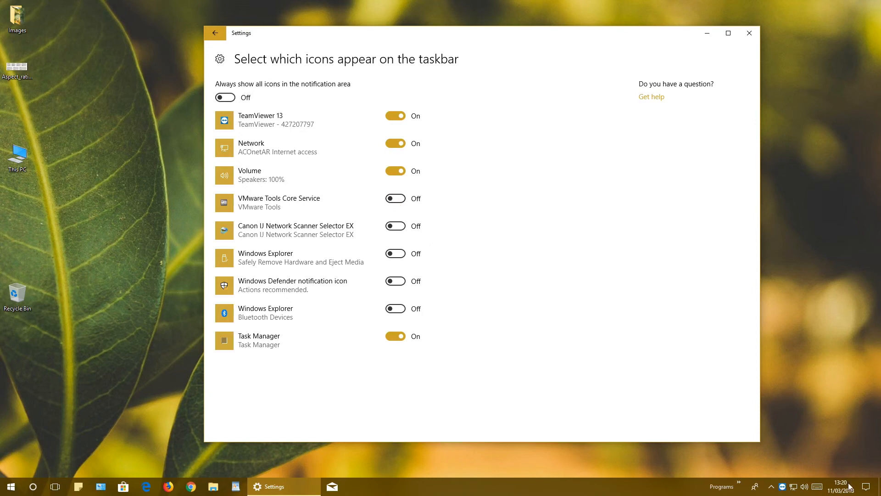
left_click(389, 285)
left_click(389, 284)
left_click(389, 285)
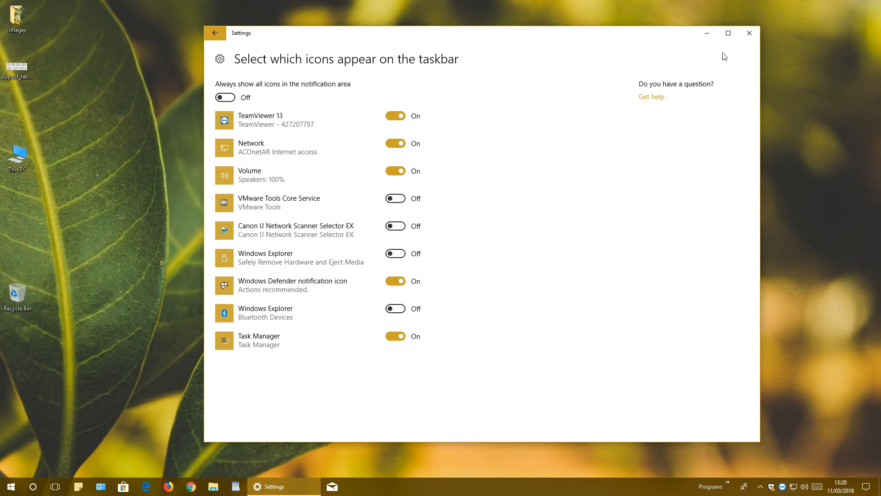
left_click(218, 22)
left_click(218, 34)
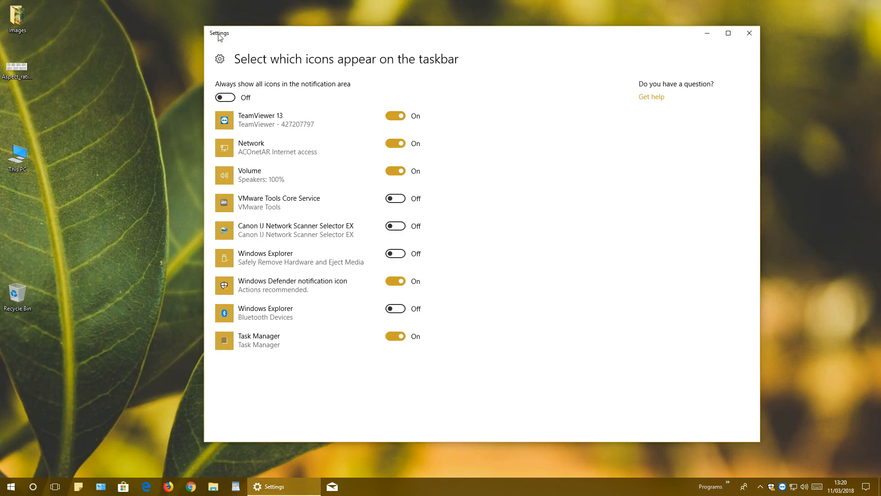
- Turn the Input Indicator system icon on and back off, and return to the Taskbar settings
scroll(478, 412, "down", 6)
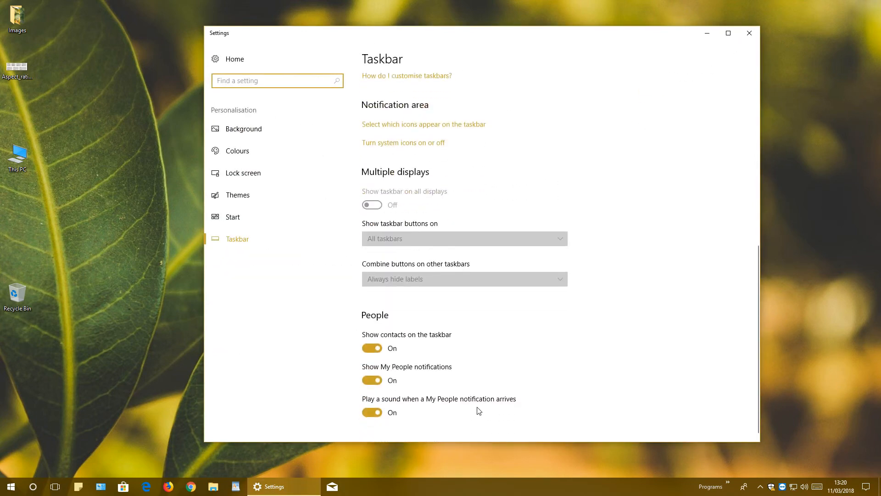
left_click(427, 146)
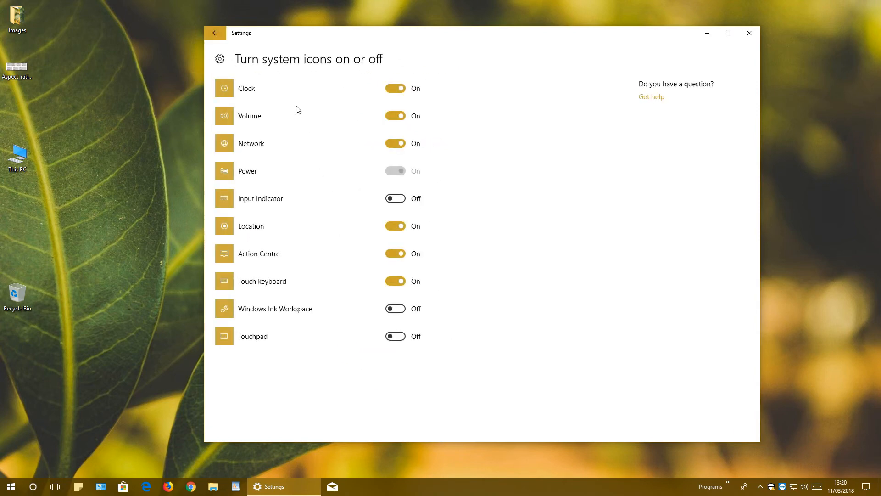
left_click(395, 198)
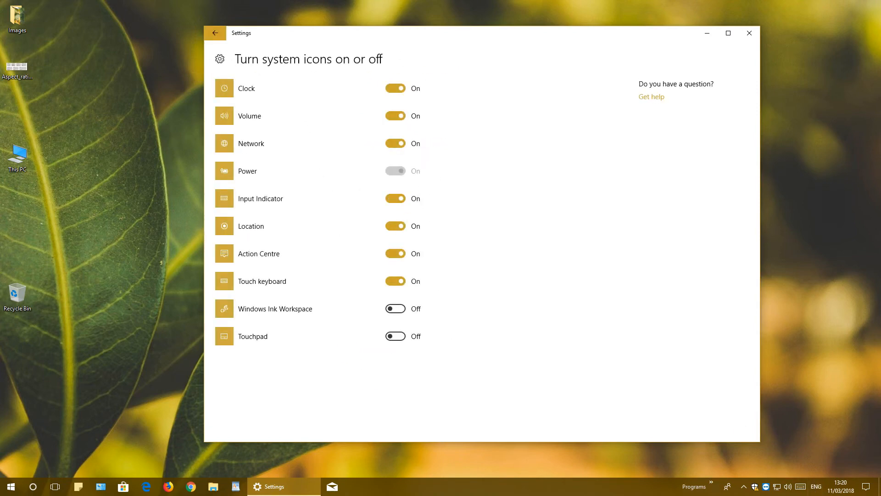
left_click(414, 203)
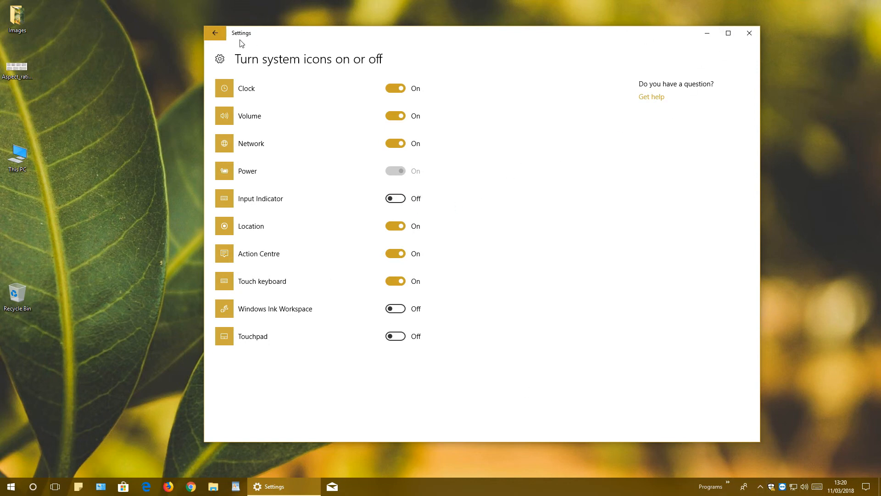
left_click(213, 34)
- Toggle Show contacts on the taskbar in the People section of the Taskbar settings
scroll(442, 337, "down", 8)
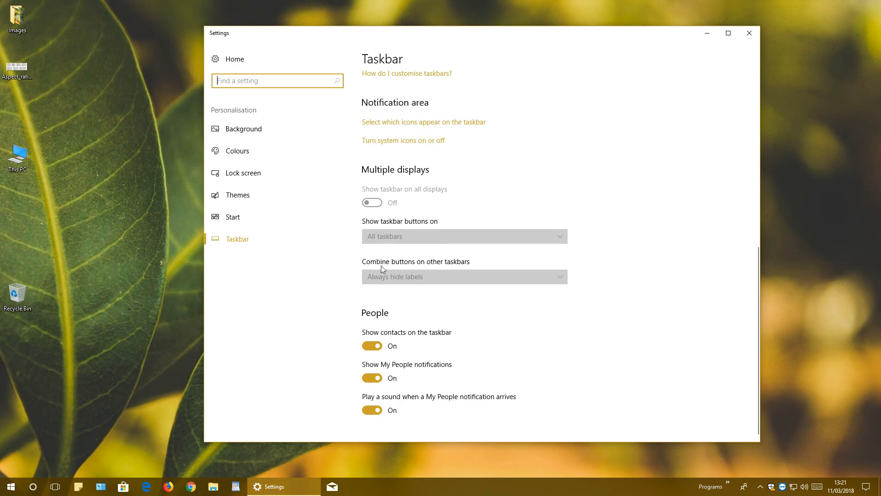
left_click(381, 347)
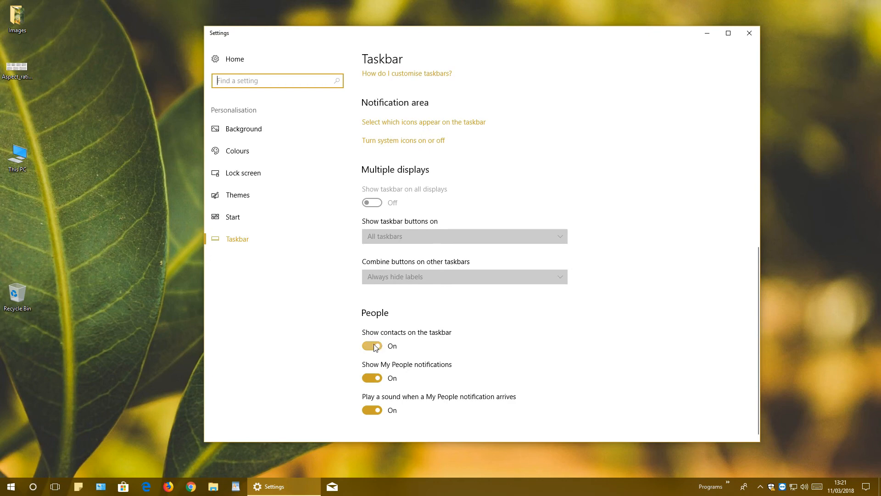